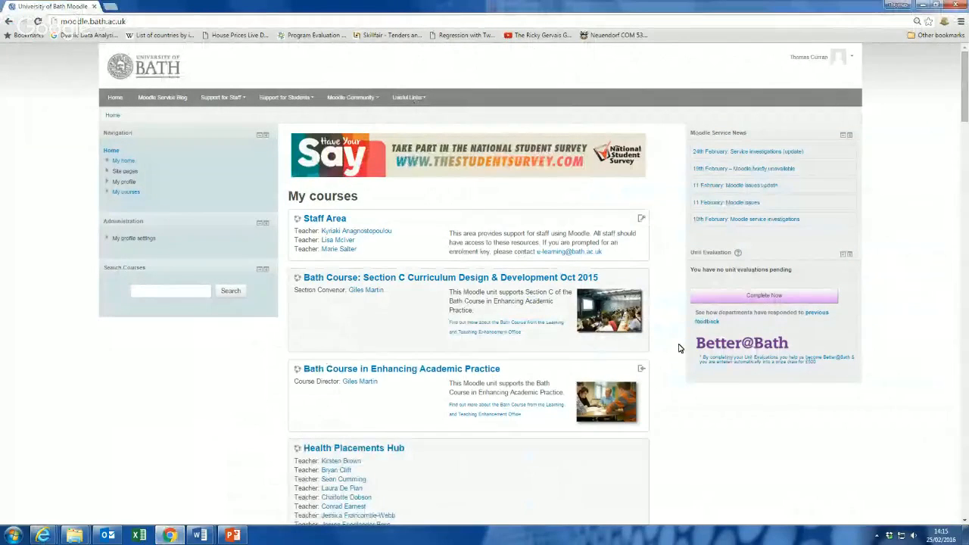
Step: Open the Advanced psychological research methods course from the My courses list
{"action": "scroll", "coordinate": [678, 348], "scroll_direction": "down", "scroll_amount": 10}
{"action": "scroll", "coordinate": [678, 348], "scroll_direction": "down", "scroll_amount": 5}
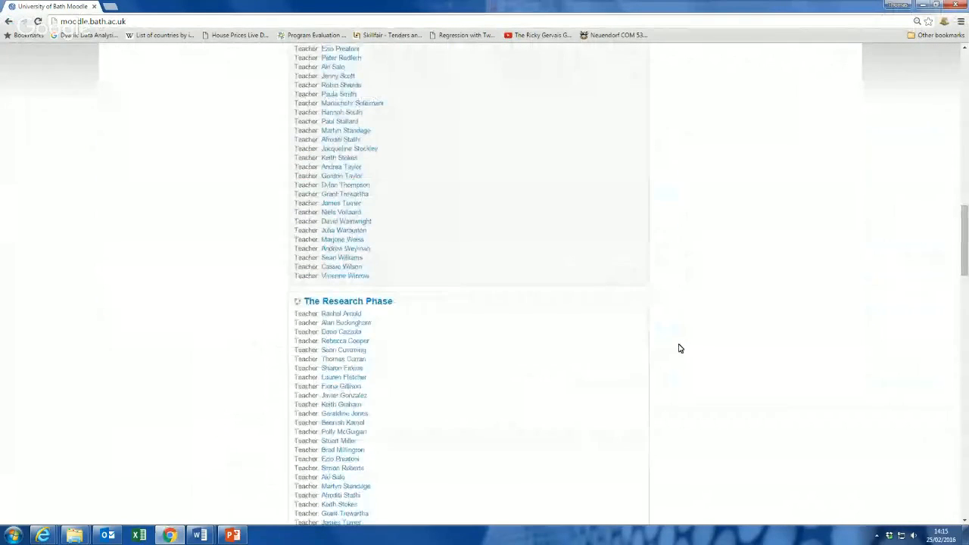
{"action": "scroll", "coordinate": [679, 348], "scroll_direction": "down", "scroll_amount": 5}
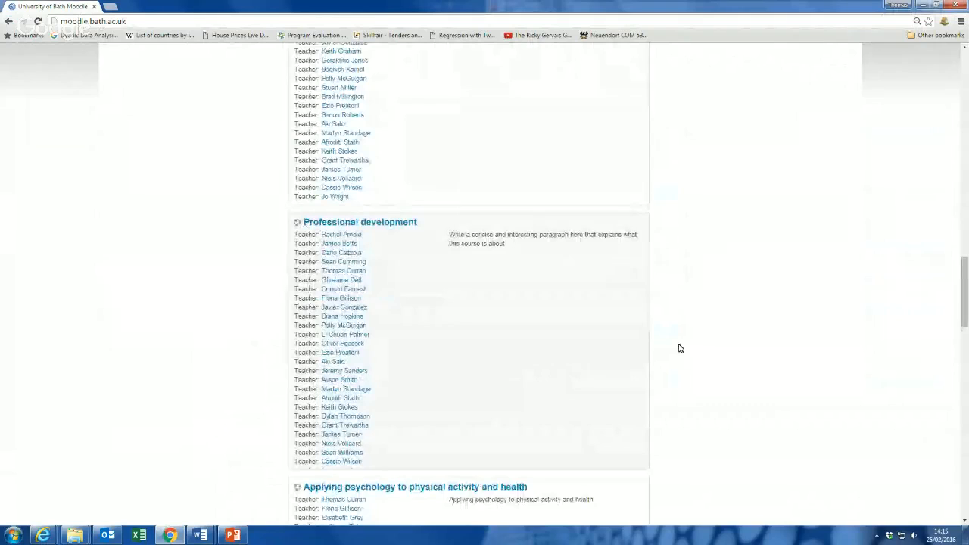
{"action": "scroll", "coordinate": [678, 348], "scroll_direction": "down", "scroll_amount": 8}
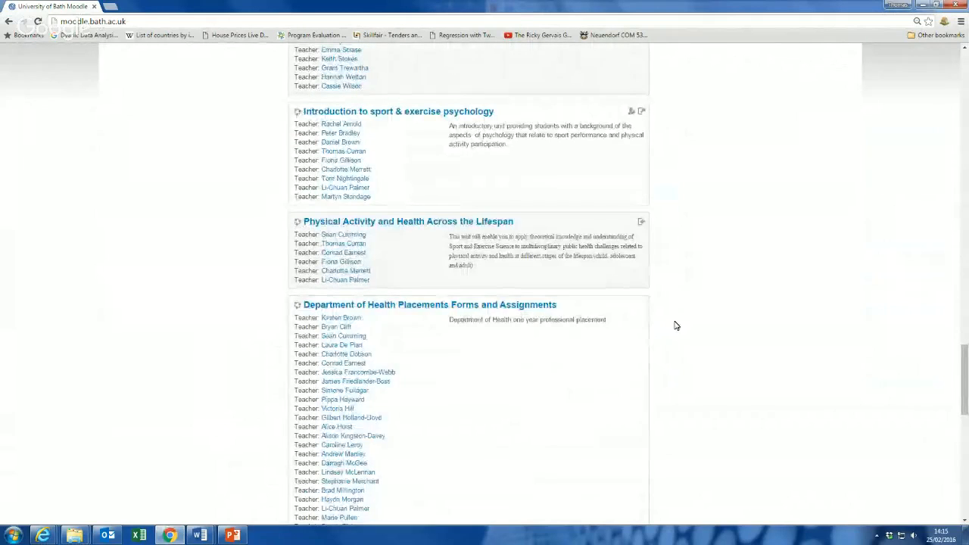
{"action": "scroll", "coordinate": [676, 325], "scroll_direction": "up", "scroll_amount": 8}
{"action": "scroll", "coordinate": [612, 315], "scroll_direction": "up", "scroll_amount": 10}
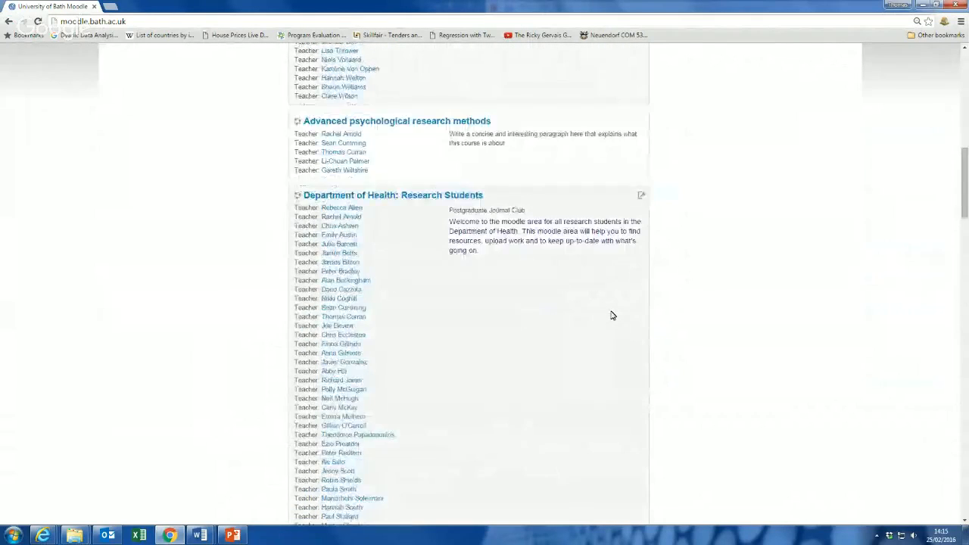
{"action": "scroll", "coordinate": [612, 315], "scroll_direction": "up", "scroll_amount": 2}
{"action": "left_click", "coordinate": [465, 280]}
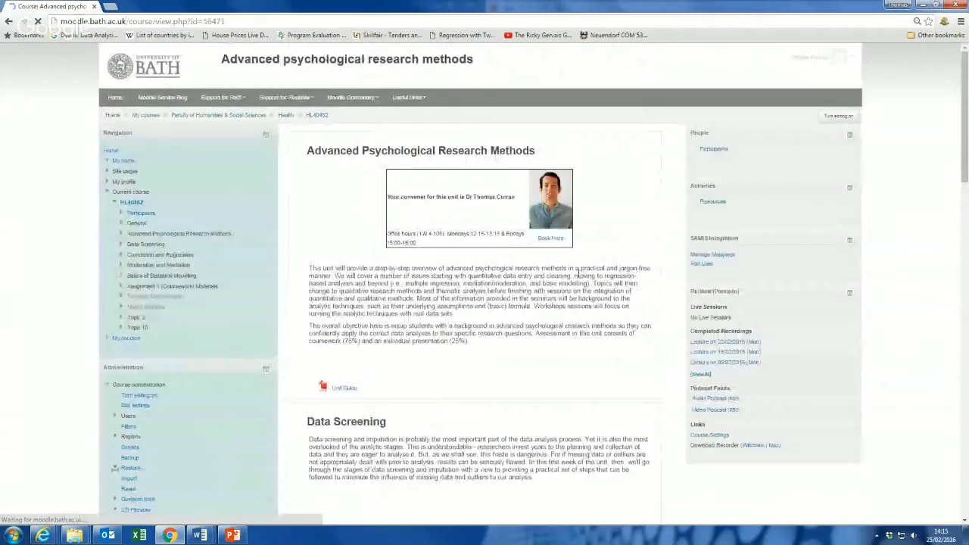
Step: Open the Workshop Materials page in the course's Basics of Statistical Modelling section
{"action": "scroll", "coordinate": [579, 278], "scroll_direction": "down", "scroll_amount": 15}
{"action": "scroll", "coordinate": [579, 278], "scroll_direction": "down", "scroll_amount": 4}
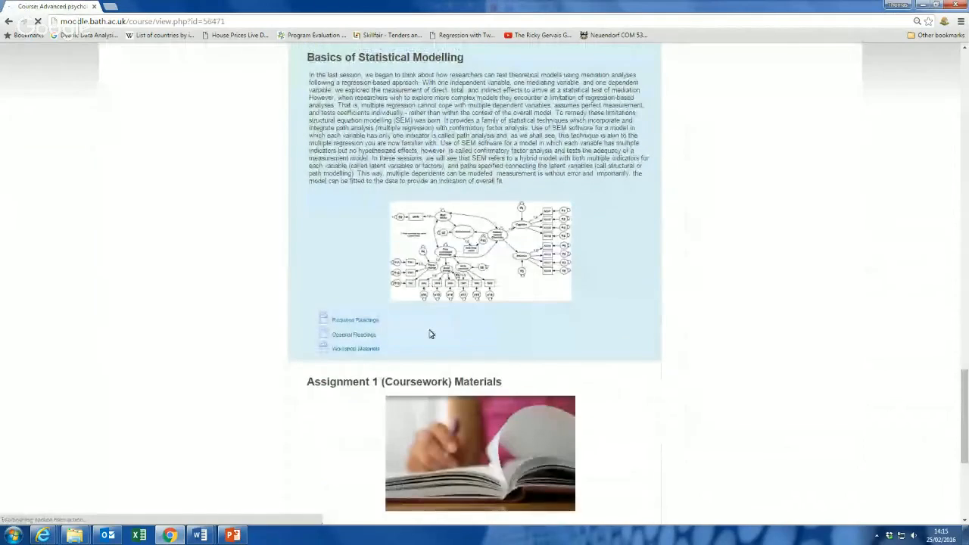
{"action": "left_click", "coordinate": [359, 349]}
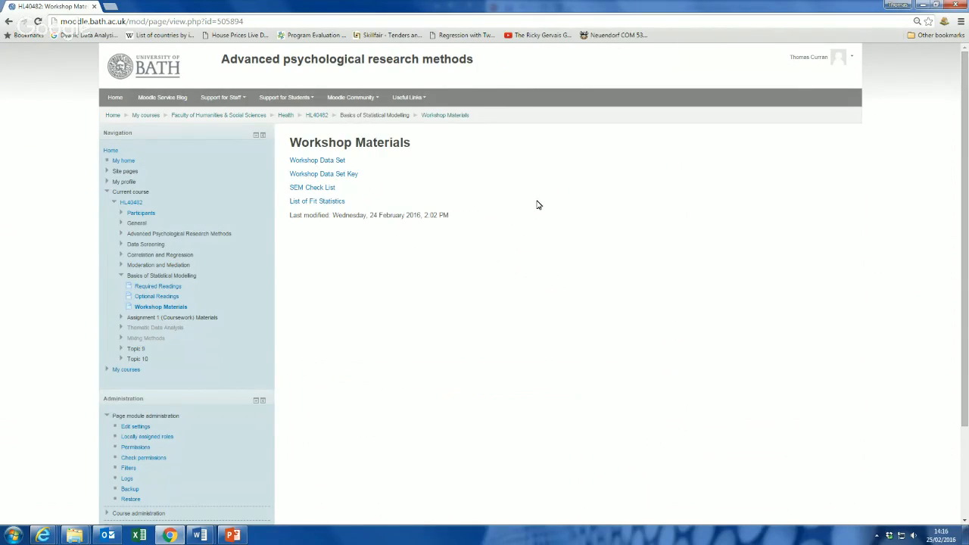
Step: Download the Workshop Data Set and open it in SPSS, dismissing the profile storage and SPSS client error messages
{"action": "left_click", "coordinate": [337, 160]}
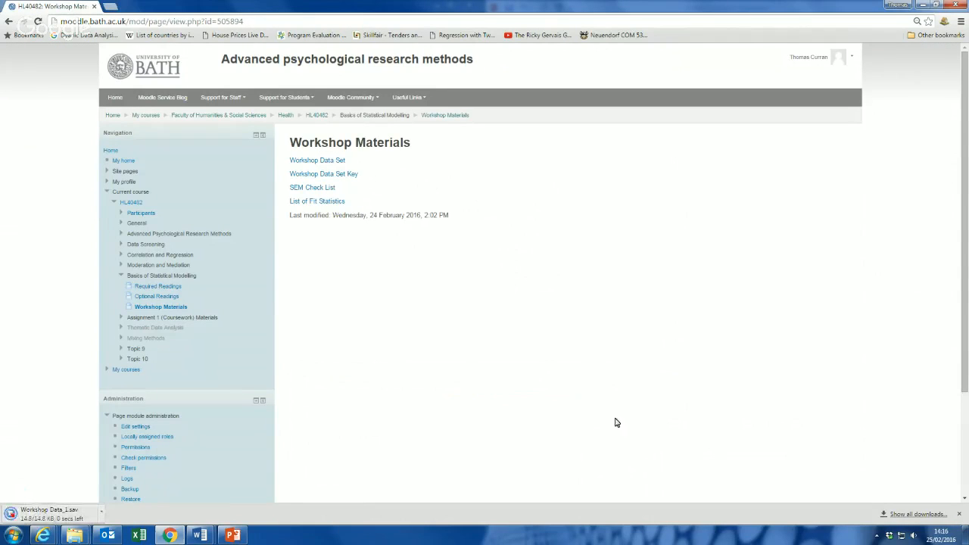
{"action": "left_click", "coordinate": [923, 4]}
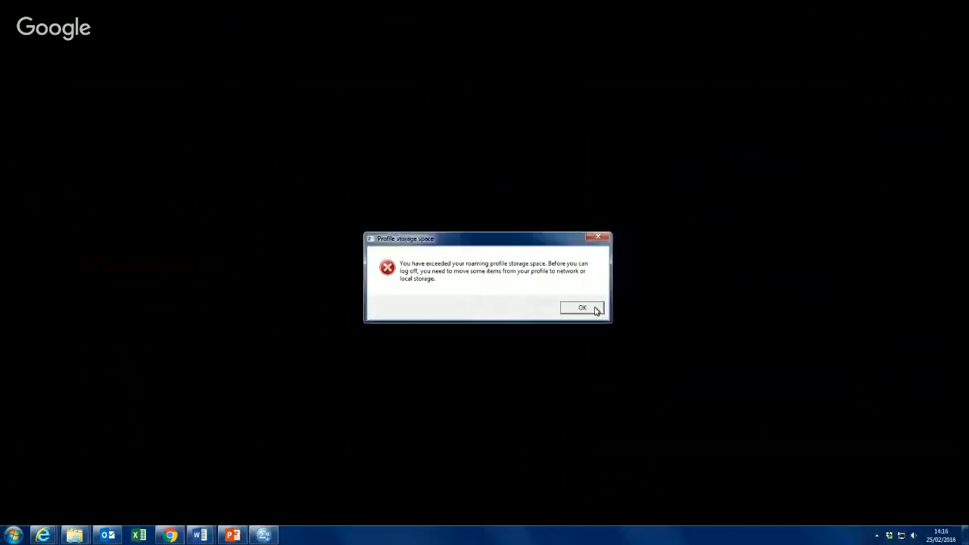
{"action": "left_click", "coordinate": [594, 309]}
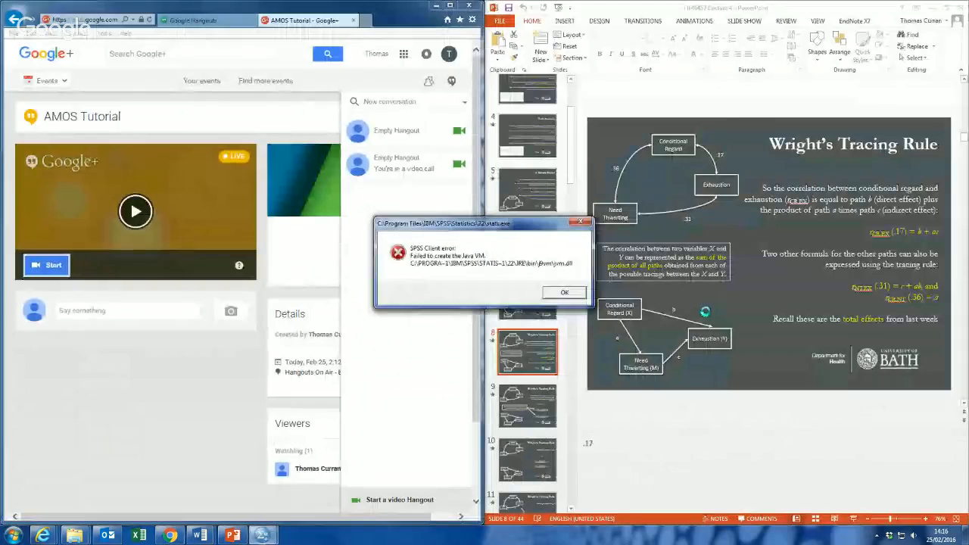
{"action": "left_click", "coordinate": [580, 293]}
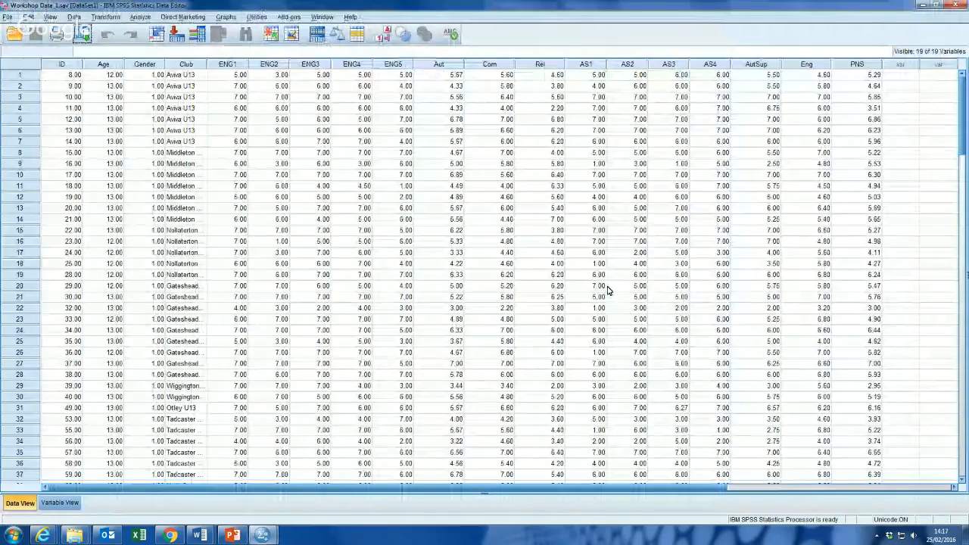
Step: Look over the cases in the workshop data set and launch IBM SPSS Amos from it
{"action": "scroll", "coordinate": [608, 290], "scroll_direction": "down", "scroll_amount": 20}
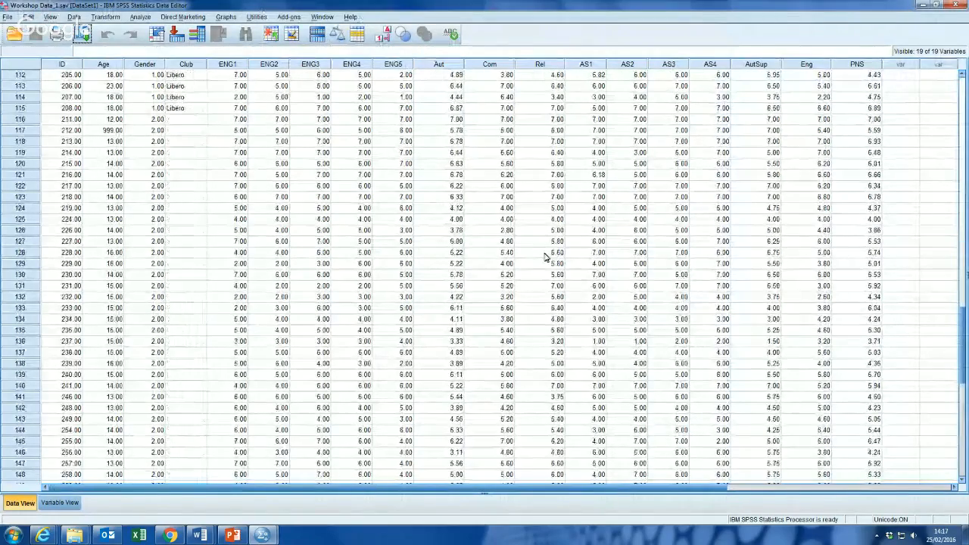
{"action": "scroll", "coordinate": [544, 251], "scroll_direction": "up", "scroll_amount": 20}
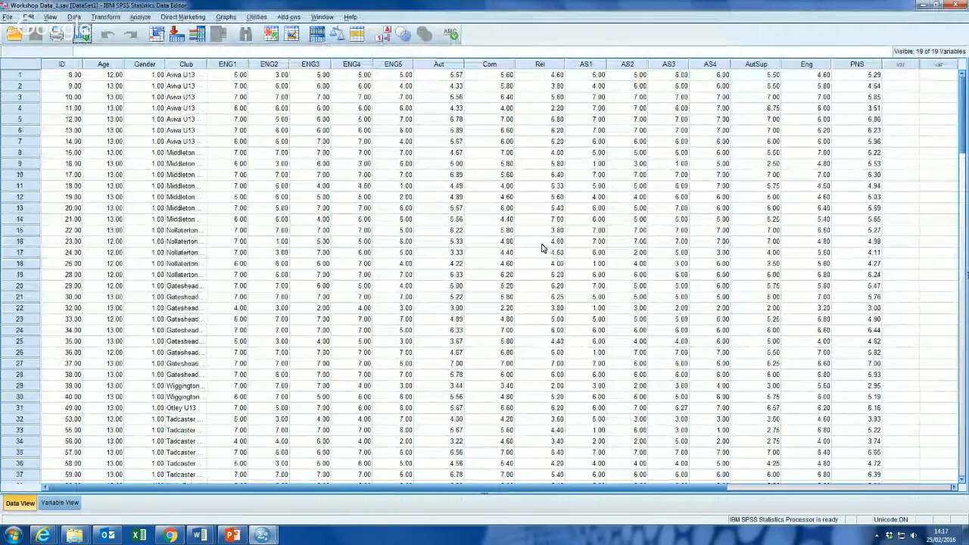
{"action": "scroll", "coordinate": [542, 248], "scroll_direction": "down", "scroll_amount": 20}
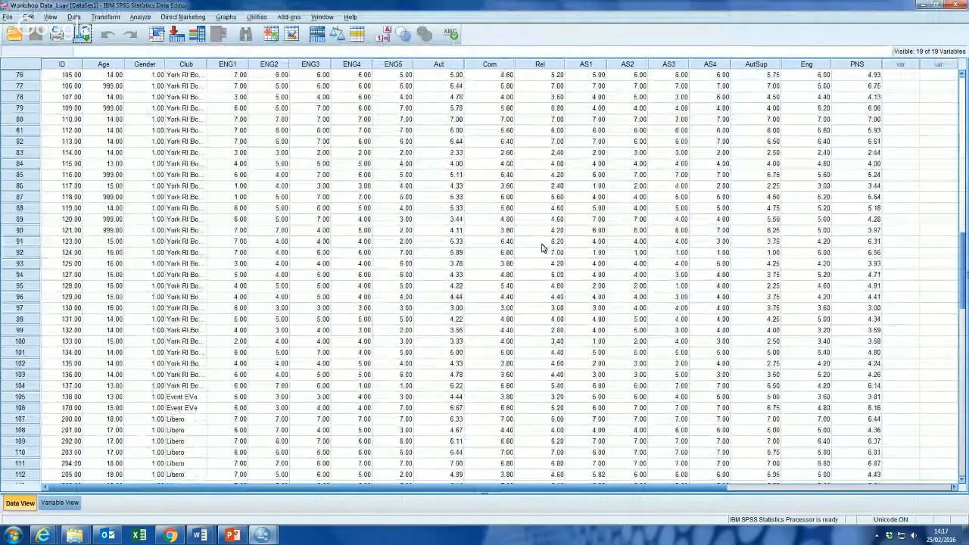
{"action": "scroll", "coordinate": [542, 248], "scroll_direction": "up", "scroll_amount": 20}
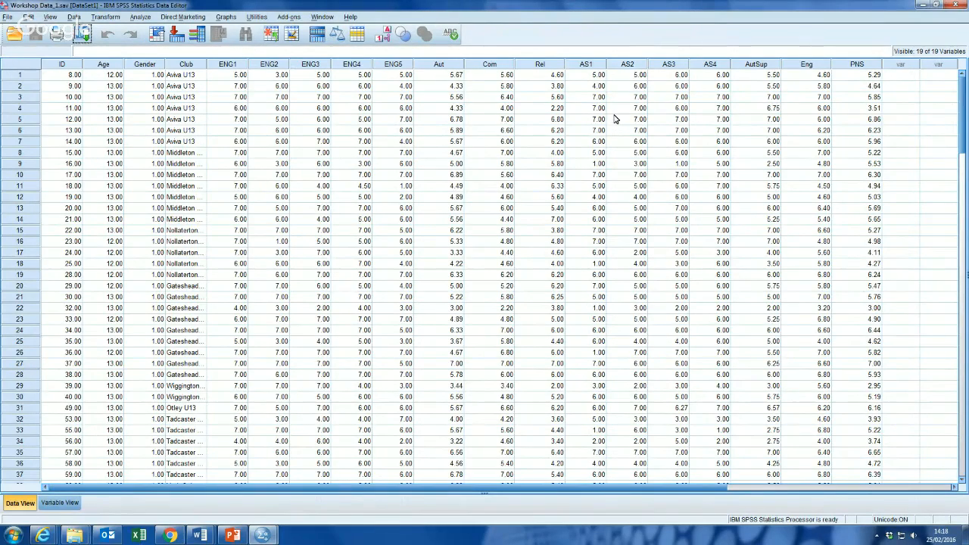
{"action": "left_click", "coordinate": [140, 18]}
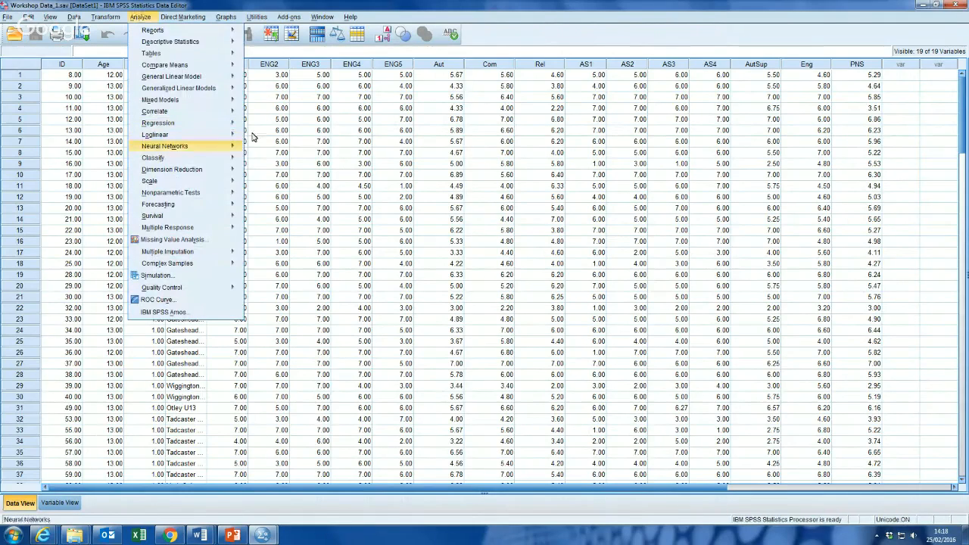
{"action": "mouse_move", "coordinate": [235, 71]}
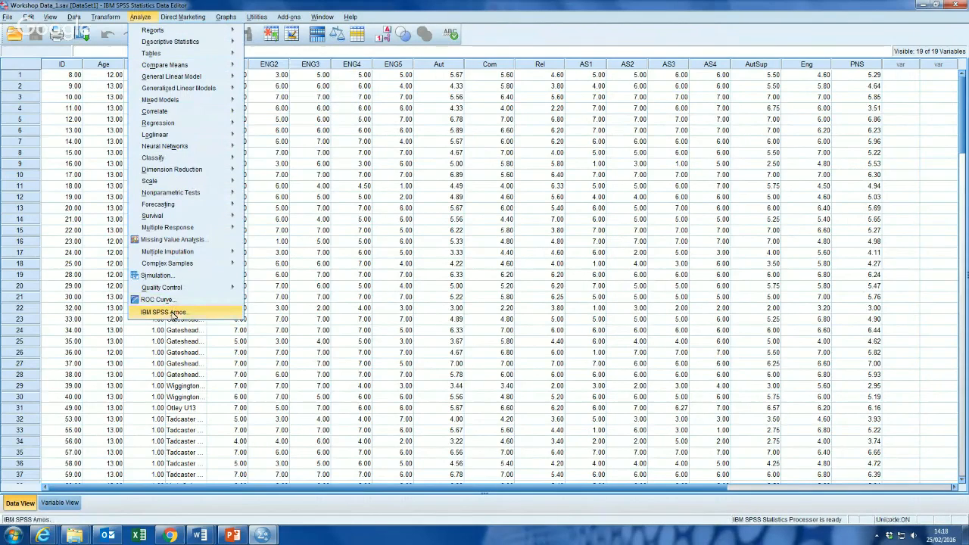
{"action": "left_click", "coordinate": [145, 19]}
{"action": "left_click", "coordinate": [145, 19]}
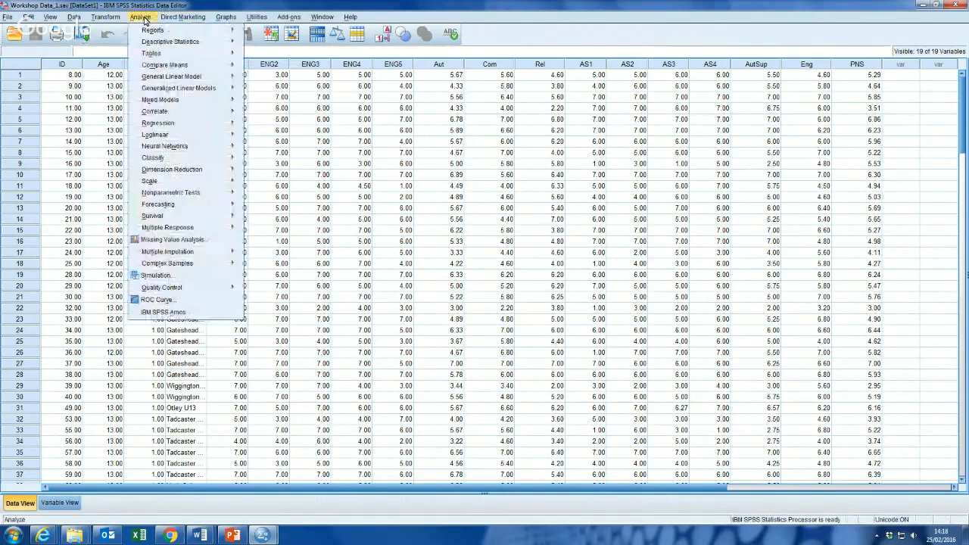
{"action": "left_click", "coordinate": [173, 311]}
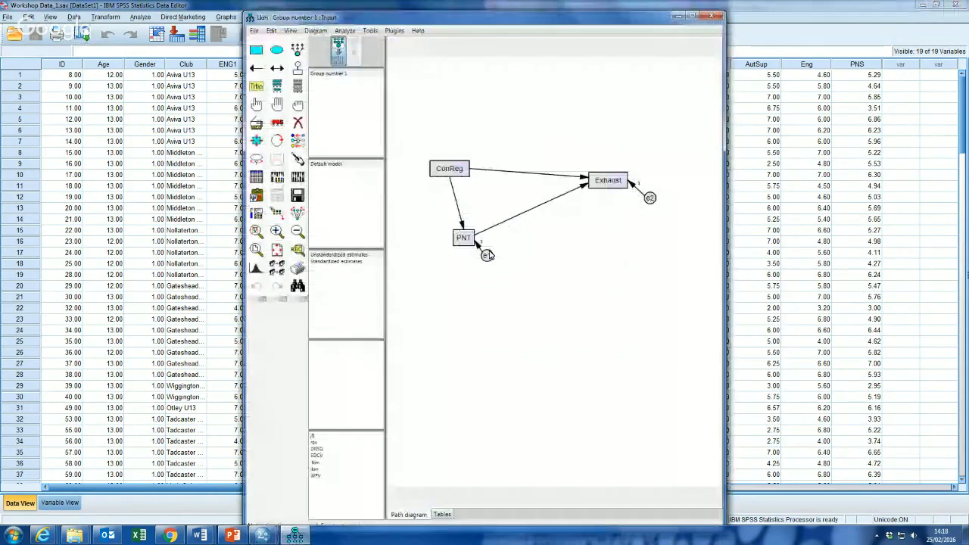
Step: Erase the old path diagram completely, including the ConReg, PNT and Exhaust variables and the error terms e1 and e2
{"action": "left_click", "coordinate": [297, 123]}
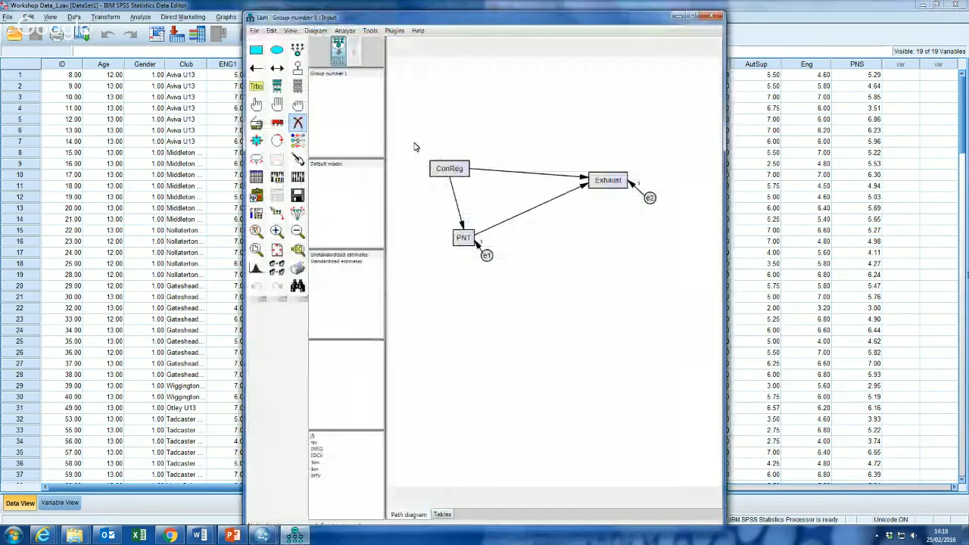
{"action": "left_click", "coordinate": [442, 168]}
{"action": "left_click", "coordinate": [463, 238]}
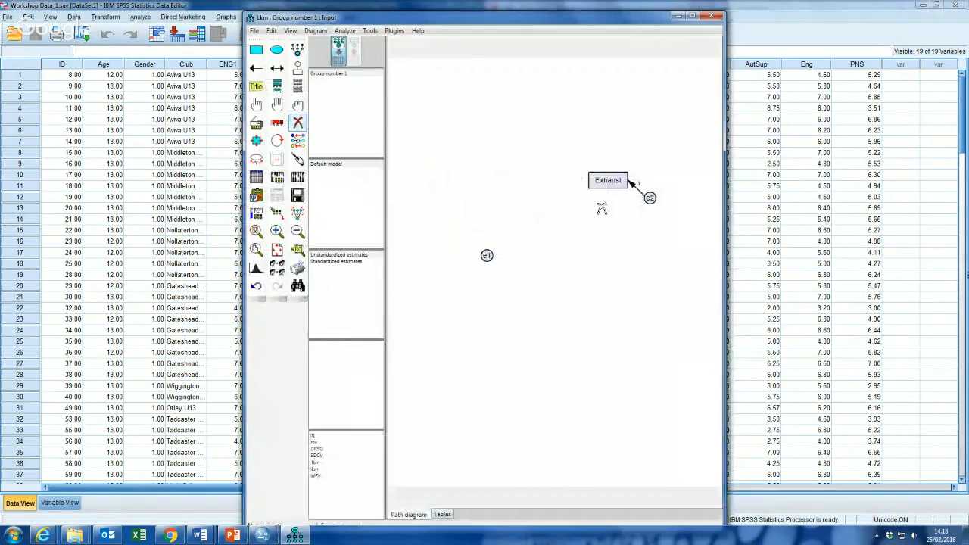
{"action": "left_click", "coordinate": [609, 182]}
{"action": "left_click", "coordinate": [655, 201]}
{"action": "left_click", "coordinate": [486, 255]}
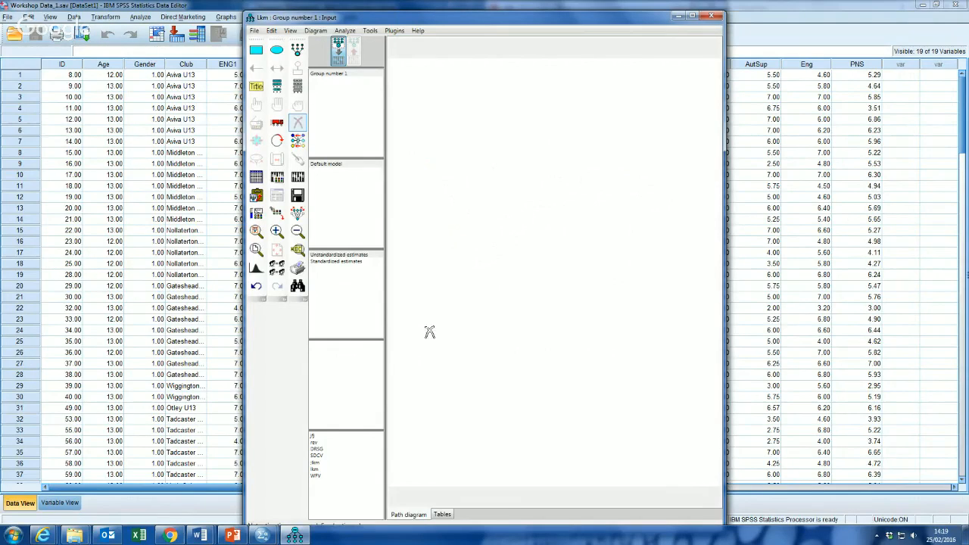
Step: Maximize the Amos window and set the path diagram's paper size to Landscape - A4
{"action": "left_click", "coordinate": [691, 15]}
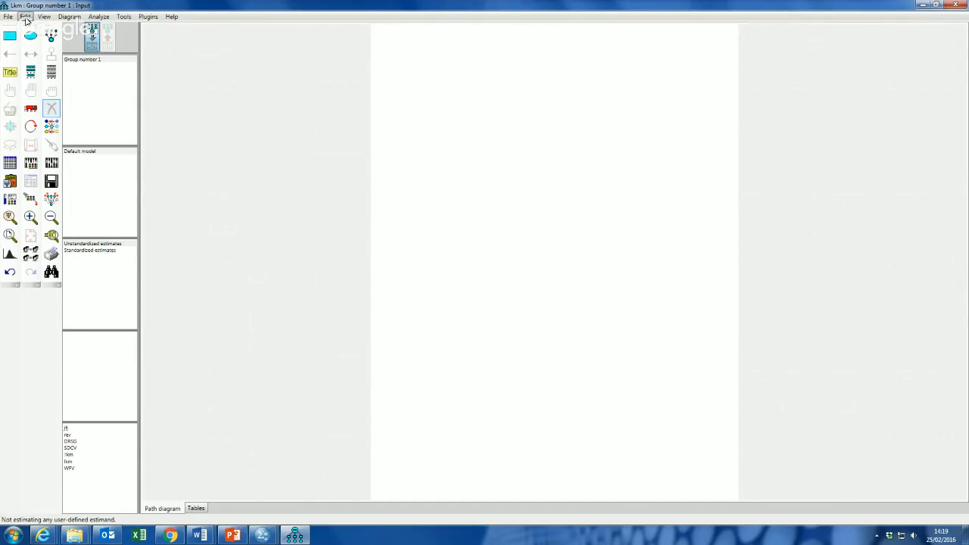
{"action": "left_click", "coordinate": [25, 17]}
{"action": "left_click", "coordinate": [26, 17]}
{"action": "left_click", "coordinate": [44, 17]}
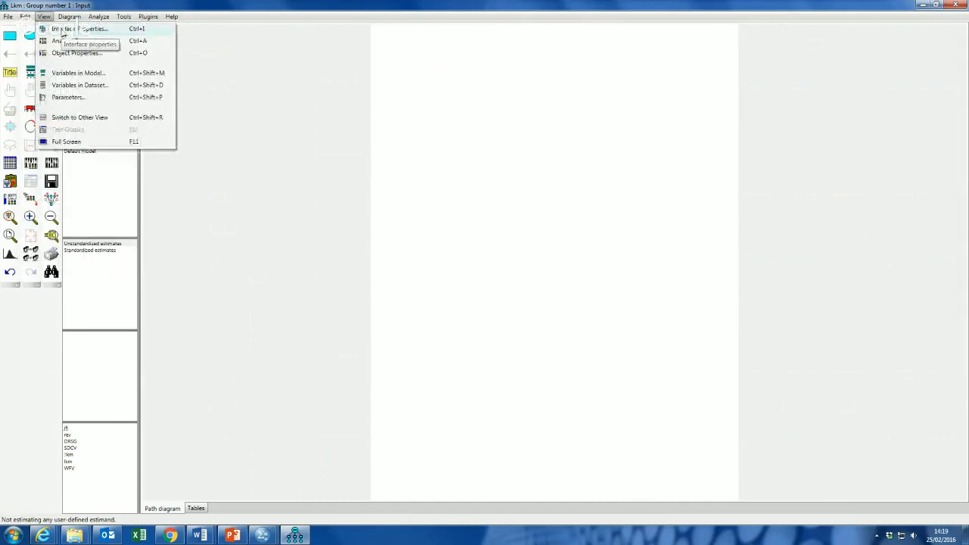
{"action": "left_click", "coordinate": [75, 29]}
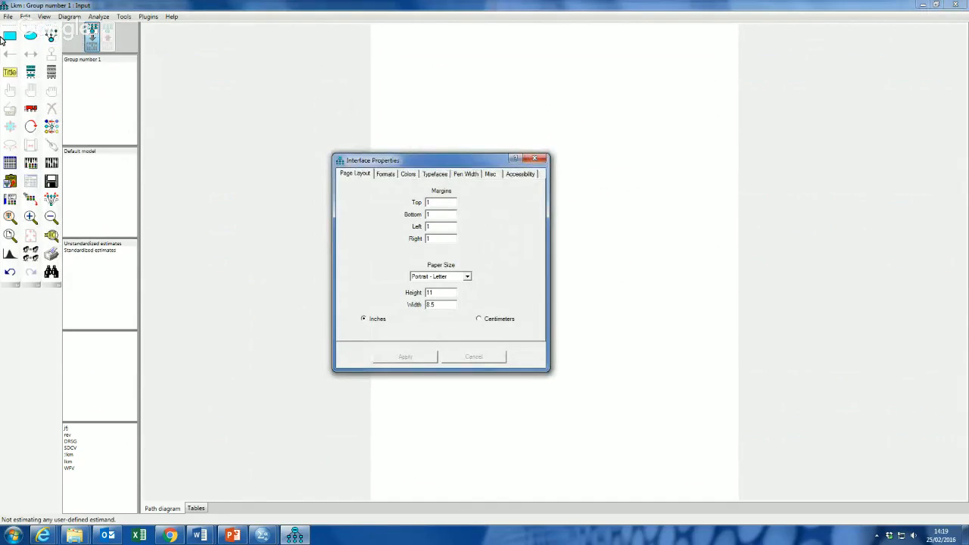
{"action": "left_click", "coordinate": [29, 18]}
{"action": "mouse_move", "coordinate": [69, 16]}
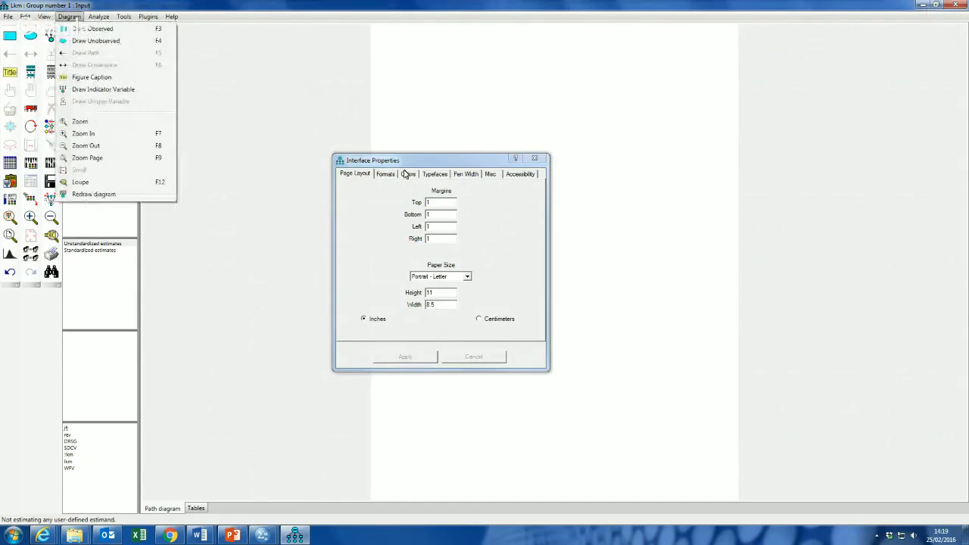
{"action": "left_click", "coordinate": [465, 276]}
{"action": "left_click", "coordinate": [466, 276]}
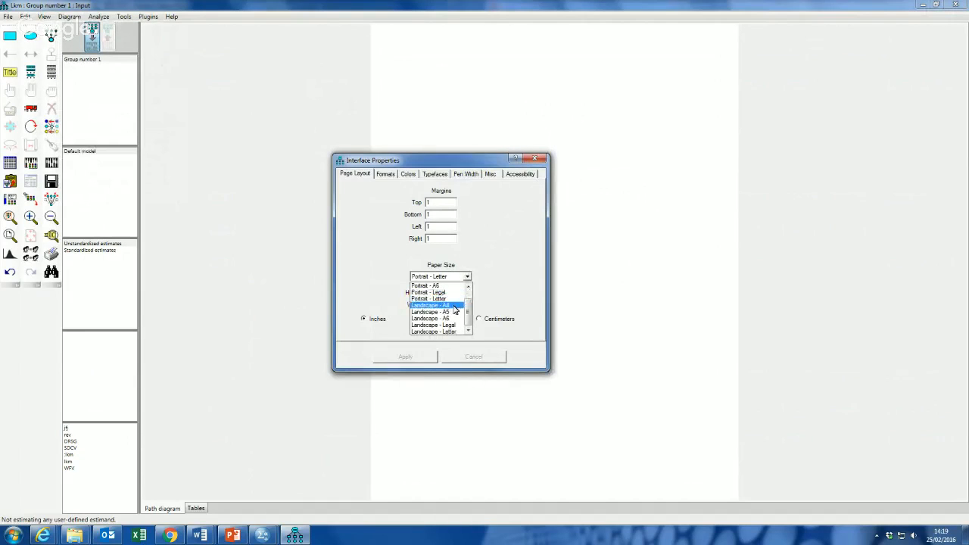
{"action": "left_click", "coordinate": [455, 305]}
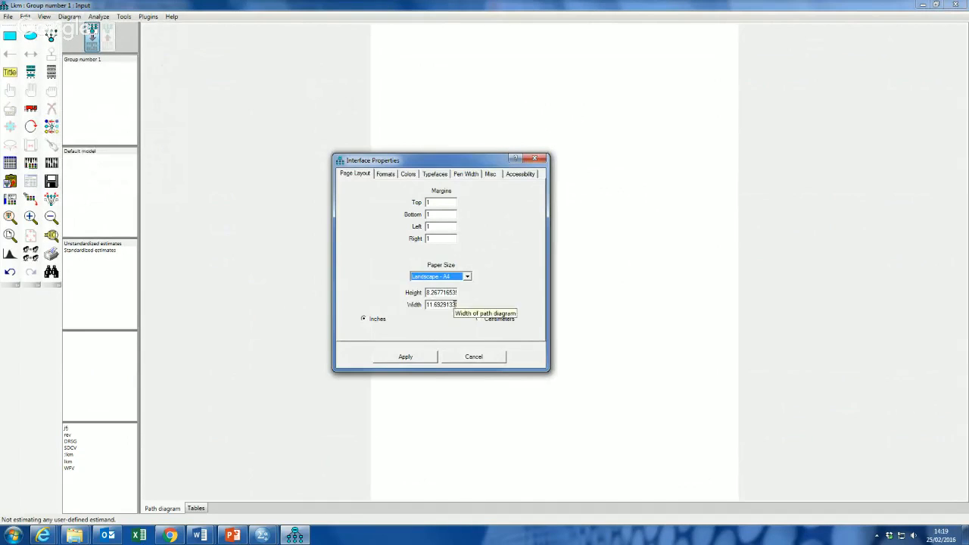
{"action": "left_click", "coordinate": [405, 357]}
{"action": "left_click", "coordinate": [535, 158]}
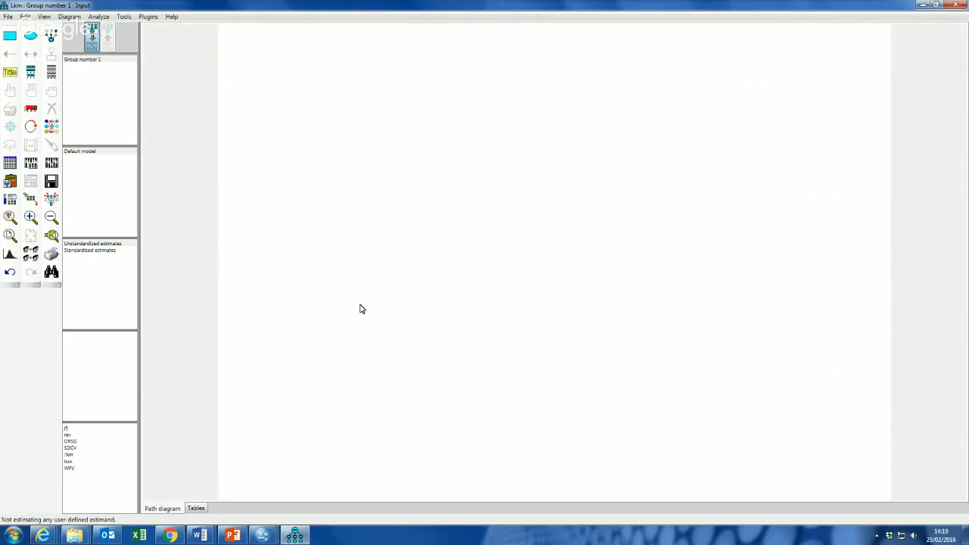
Step: Check which data file is assigned to Group number 1 and compare it with the data set open in SPSS
{"action": "left_click", "coordinate": [10, 163]}
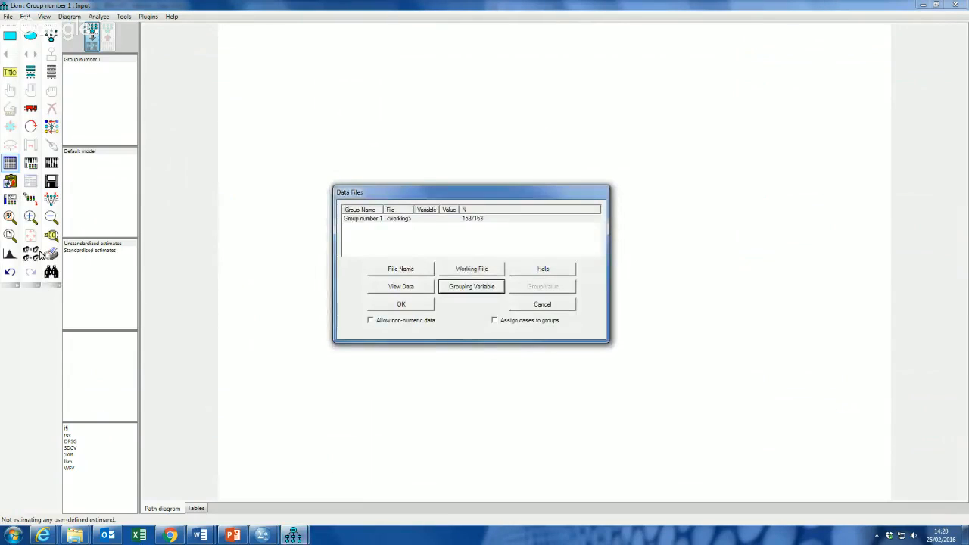
{"action": "left_click", "coordinate": [397, 220]}
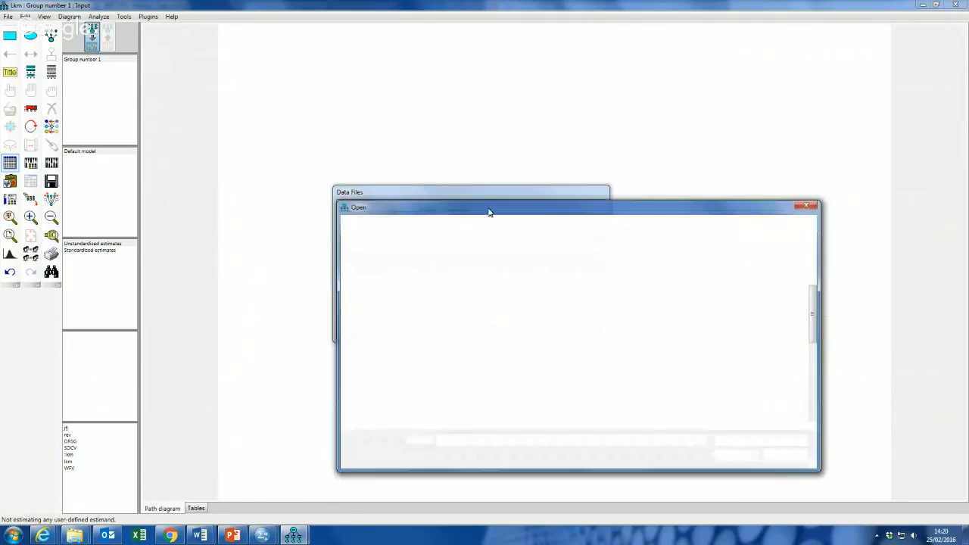
{"action": "left_click", "coordinate": [785, 455]}
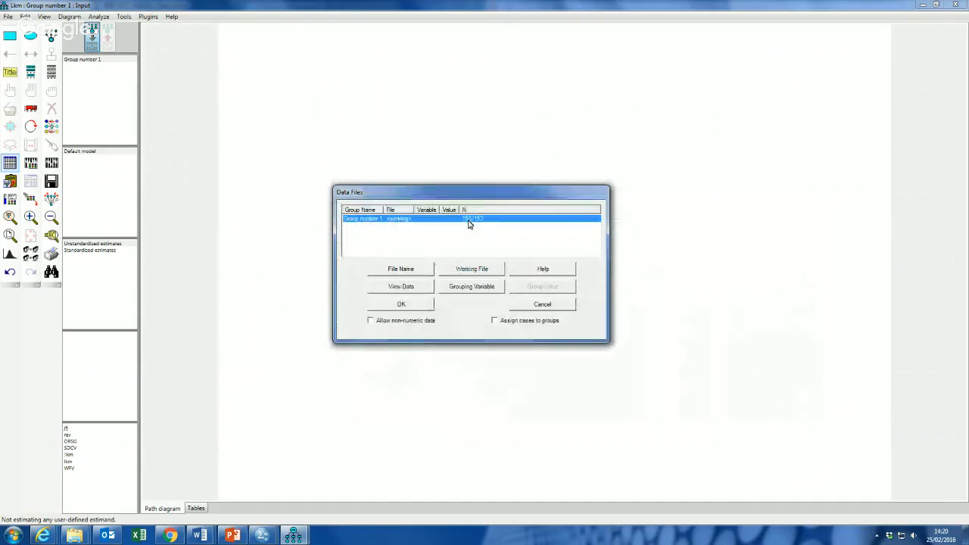
{"action": "left_click", "coordinate": [542, 304]}
{"action": "left_click", "coordinate": [294, 536]}
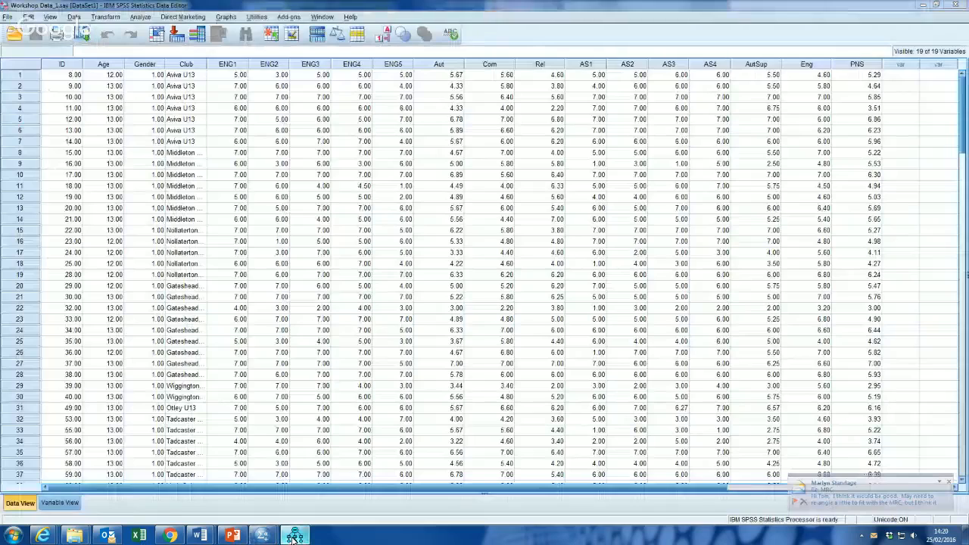
{"action": "left_click", "coordinate": [294, 536]}
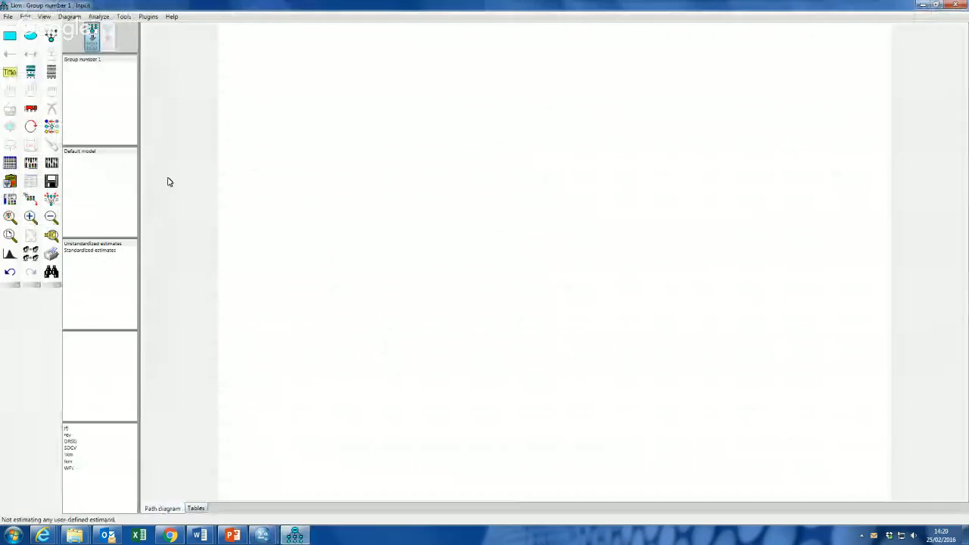
Step: Examine the list of variables in the data set and compare it with the columns of Workshop Data_1.sav in SPSS
{"action": "left_click", "coordinate": [51, 72]}
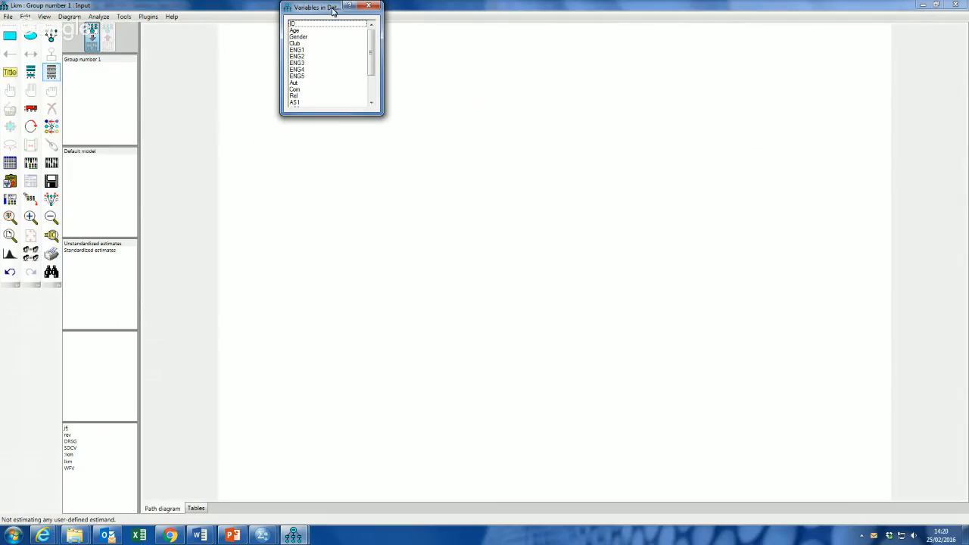
{"action": "left_click_drag", "start_coordinate": [303, 14], "coordinate": [78, 46]}
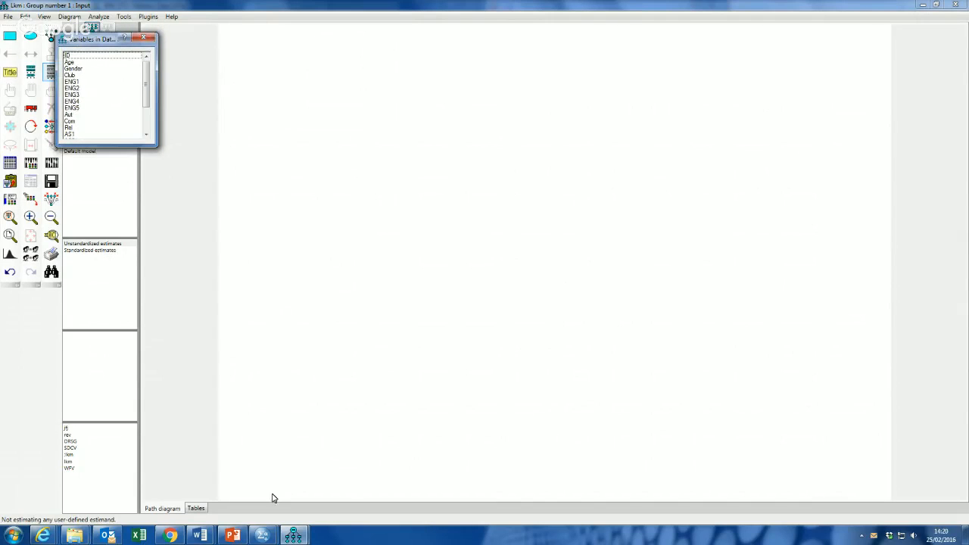
{"action": "scroll", "coordinate": [106, 99], "scroll_direction": "down", "scroll_amount": 2}
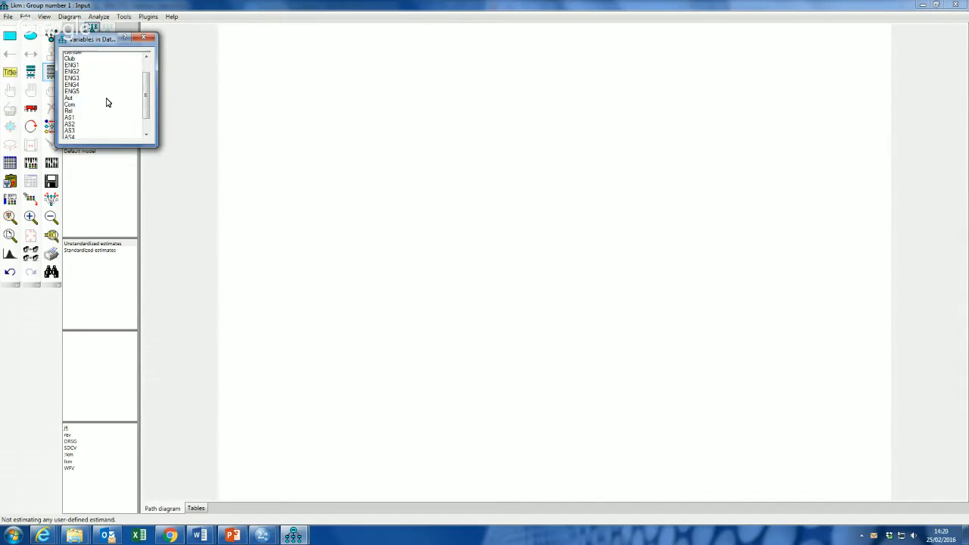
{"action": "left_click", "coordinate": [261, 535]}
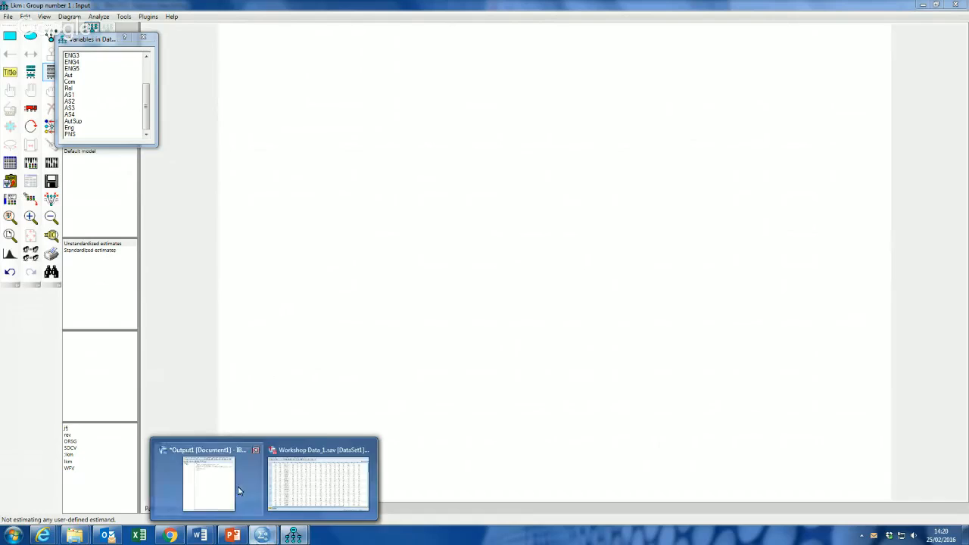
{"action": "left_click", "coordinate": [280, 482]}
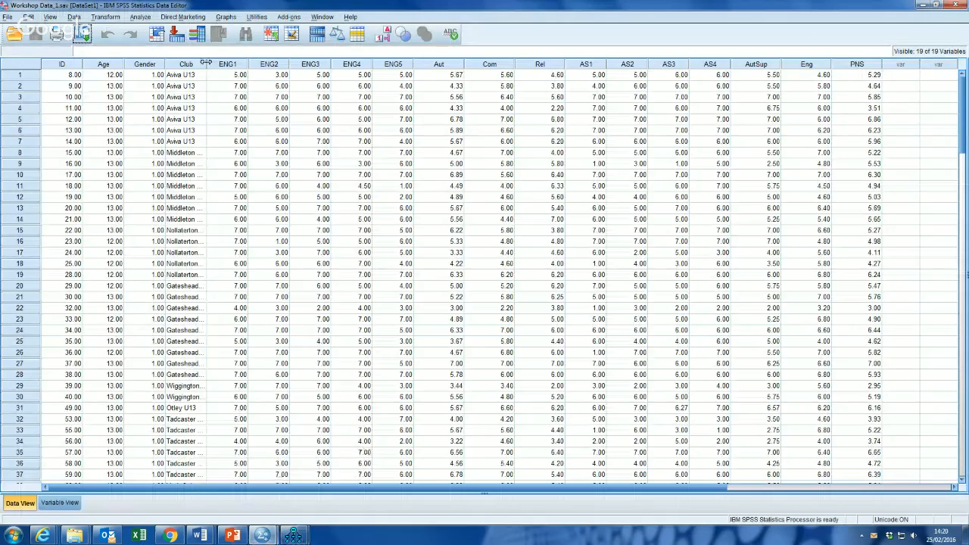
{"action": "left_click", "coordinate": [920, 5]}
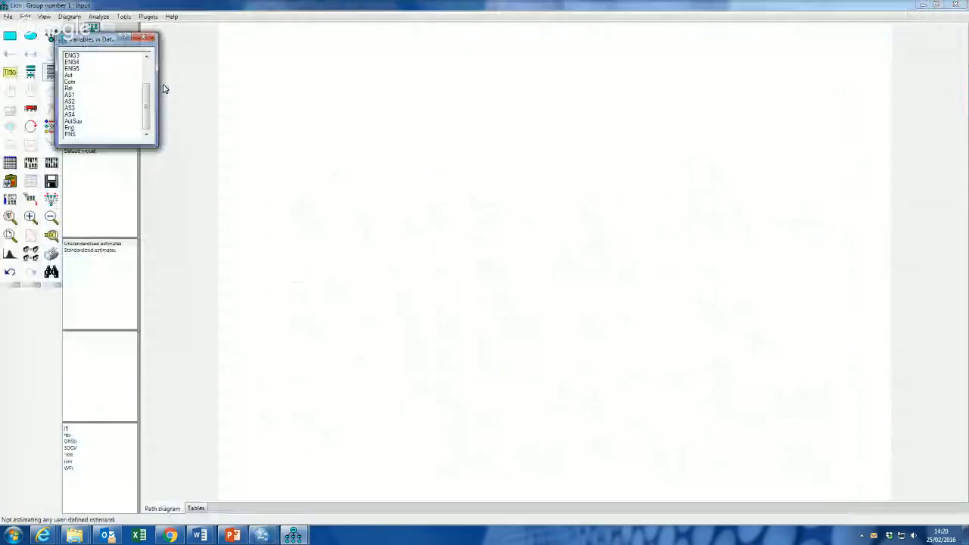
{"action": "scroll", "coordinate": [110, 92], "scroll_direction": "up", "scroll_amount": 2}
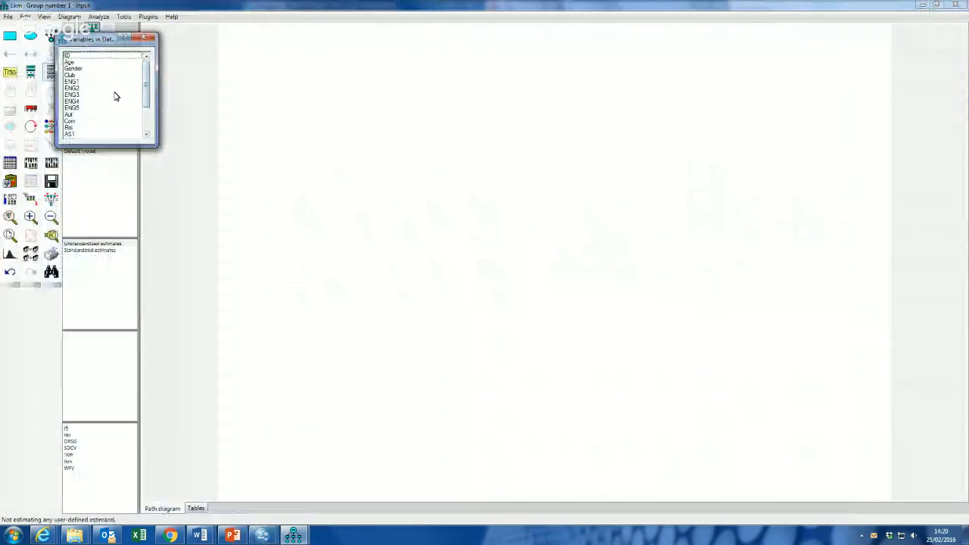
{"action": "scroll", "coordinate": [113, 94], "scroll_direction": "down", "scroll_amount": 2}
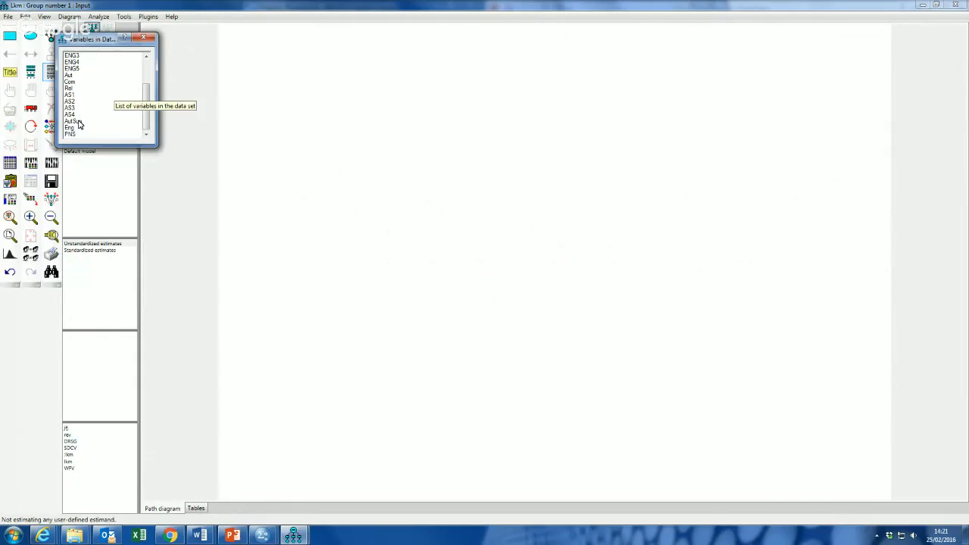
Step: Place the observed variables AutSup, Eng and PNS on the path diagram as a triangle with PNS on top, and close the variable list
{"action": "left_click_drag", "start_coordinate": [73, 127], "coordinate": [298, 155]}
{"action": "left_click_drag", "start_coordinate": [75, 130], "coordinate": [512, 154]}
{"action": "left_click_drag", "start_coordinate": [78, 134], "coordinate": [398, 83]}
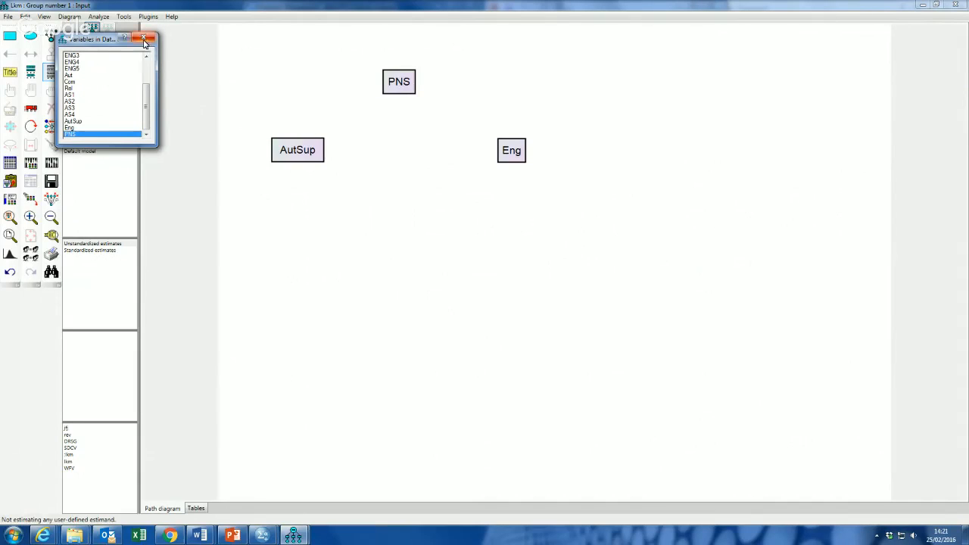
{"action": "left_click", "coordinate": [73, 122]}
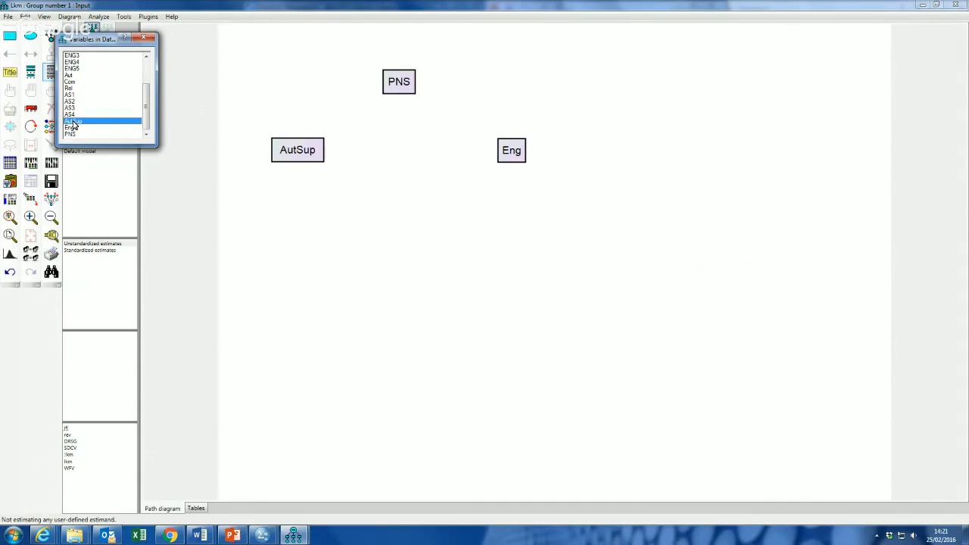
{"action": "left_click", "coordinate": [73, 128]}
{"action": "left_click", "coordinate": [73, 135]}
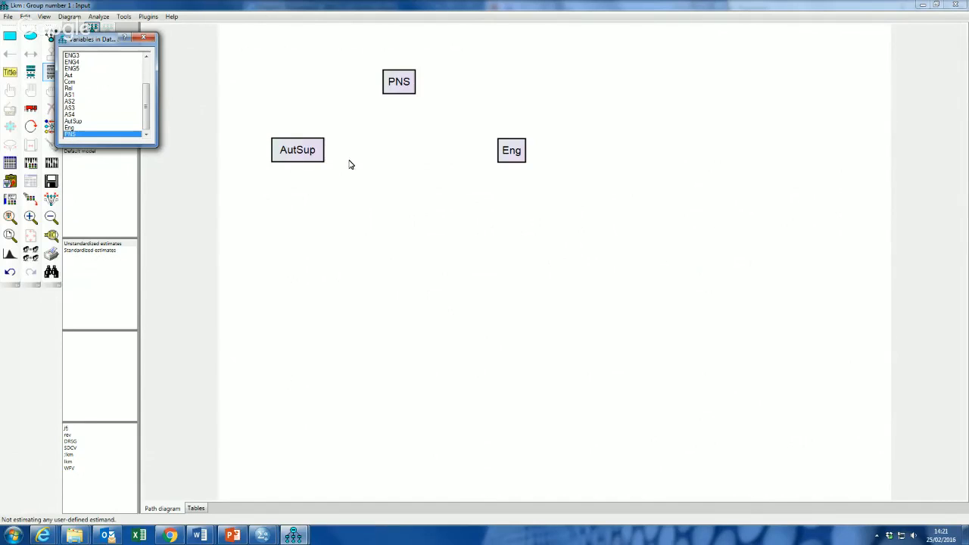
{"action": "left_click", "coordinate": [143, 37]}
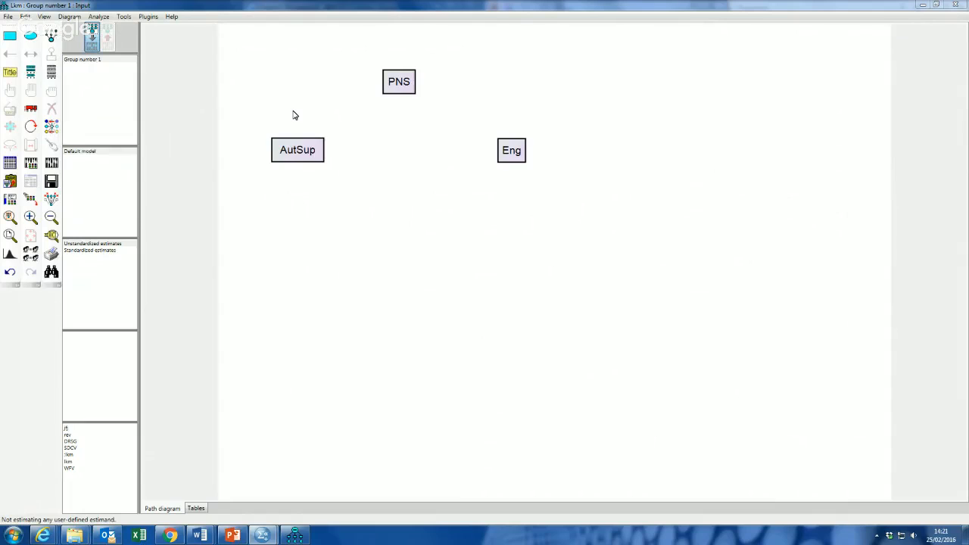
Step: Draw single-headed paths from AutSup to PNS, from PNS to Eng and from AutSup to Eng
{"action": "left_click", "coordinate": [96, 42]}
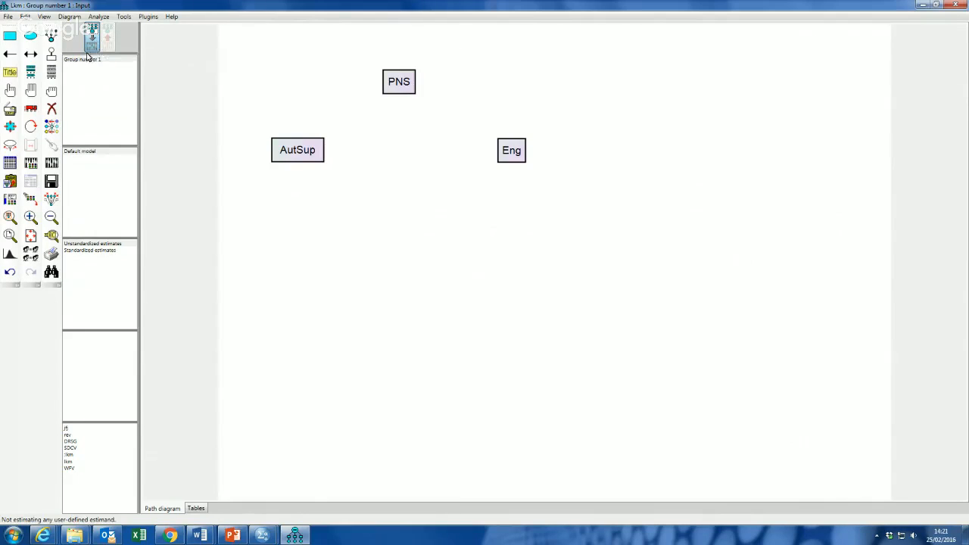
{"action": "left_click", "coordinate": [10, 56]}
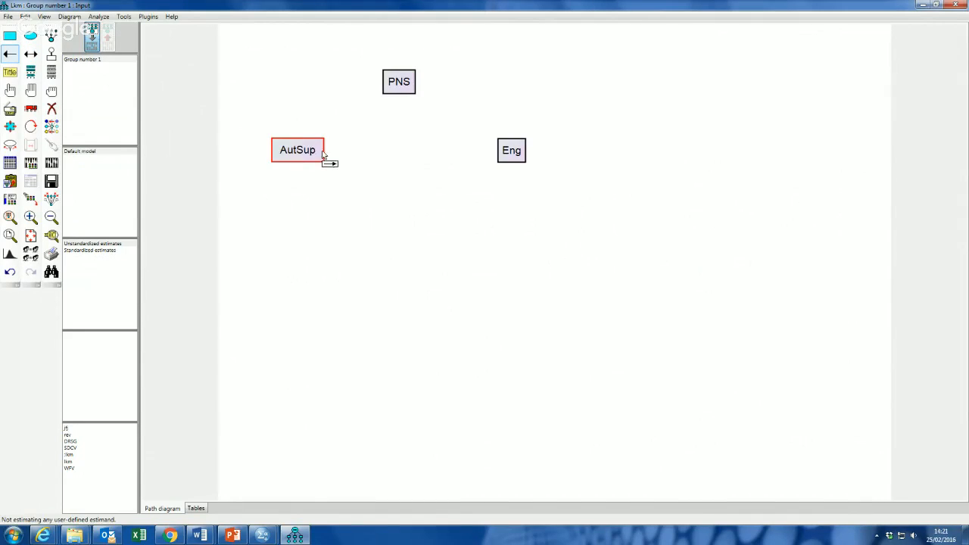
{"action": "mouse_move", "coordinate": [329, 159]}
{"action": "left_mouse_down"}
{"action": "mouse_move", "coordinate": [391, 86]}
{"action": "mouse_move", "coordinate": [424, 91]}
{"action": "mouse_move", "coordinate": [510, 152]}
{"action": "left_mouse_up"}
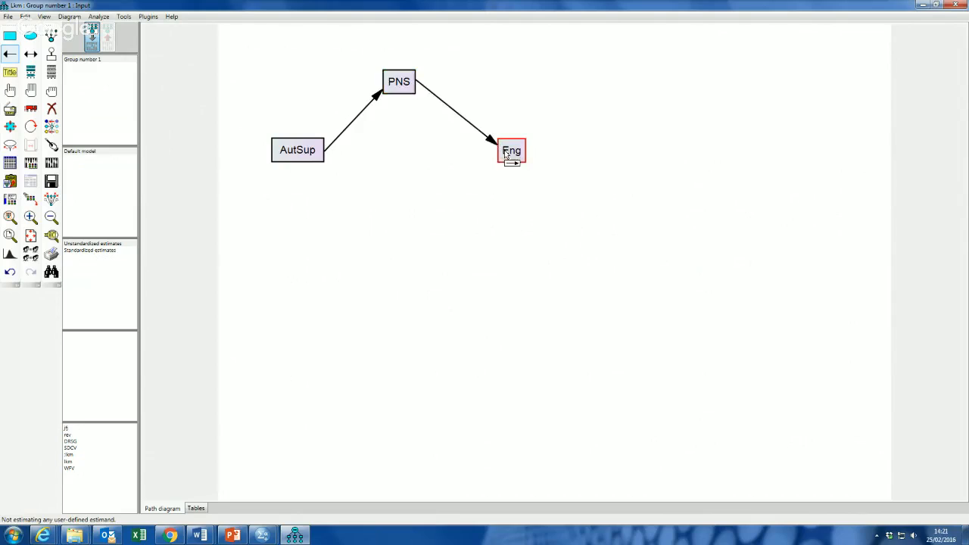
{"action": "left_click_drag", "start_coordinate": [329, 161], "coordinate": [504, 162]}
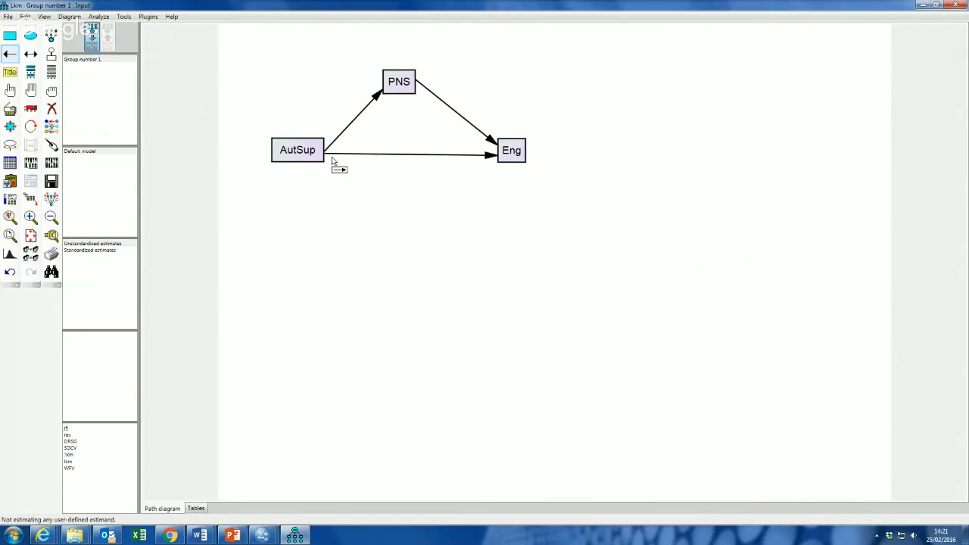
Step: Touch up the AutSup, PNS and Eng variables to tidy the attachment points of their paths
{"action": "left_click", "coordinate": [51, 145]}
{"action": "left_click", "coordinate": [309, 156]}
{"action": "left_click", "coordinate": [400, 87]}
{"action": "left_click", "coordinate": [513, 157]}
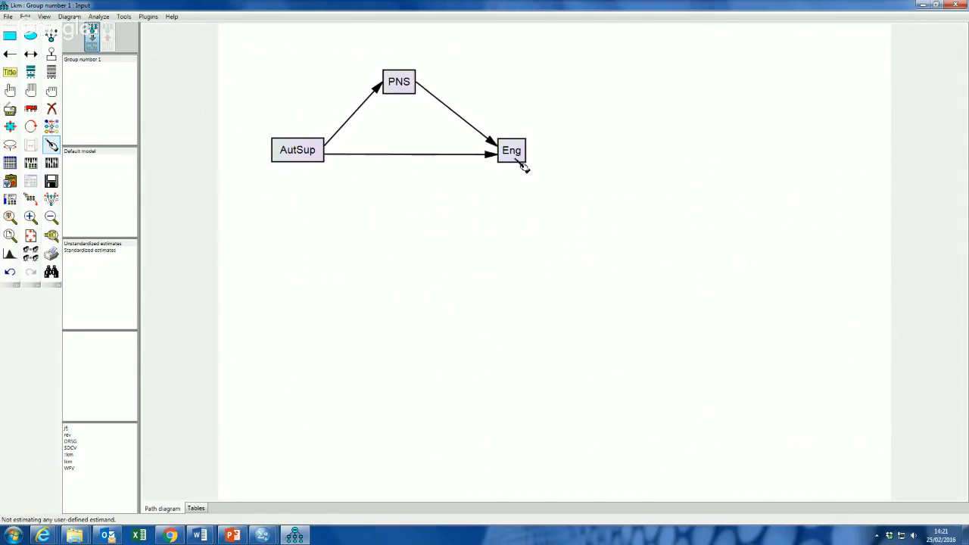
Step: Erase all three paths between AutSup, PNS and Eng, keeping the variables in the diagram
{"action": "left_click", "coordinate": [10, 55]}
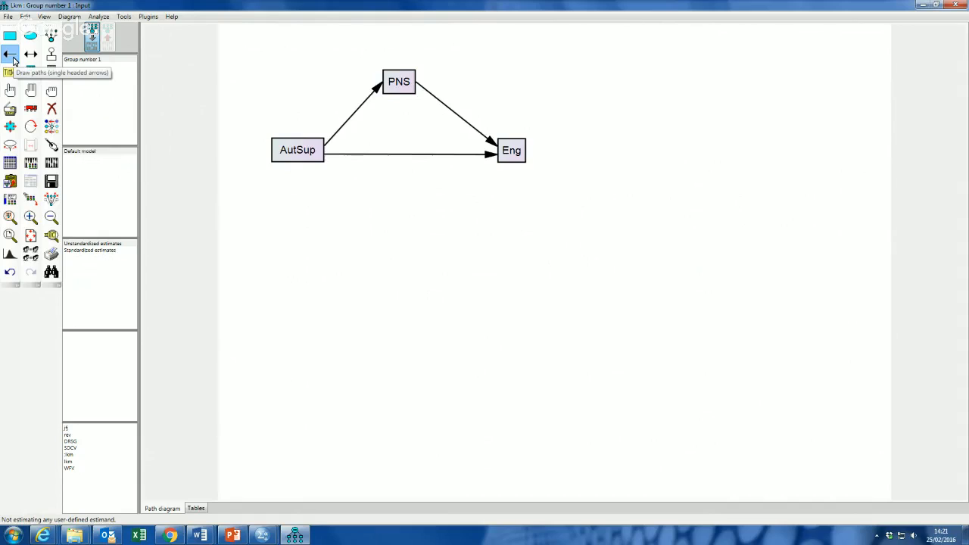
{"action": "left_click", "coordinate": [12, 59]}
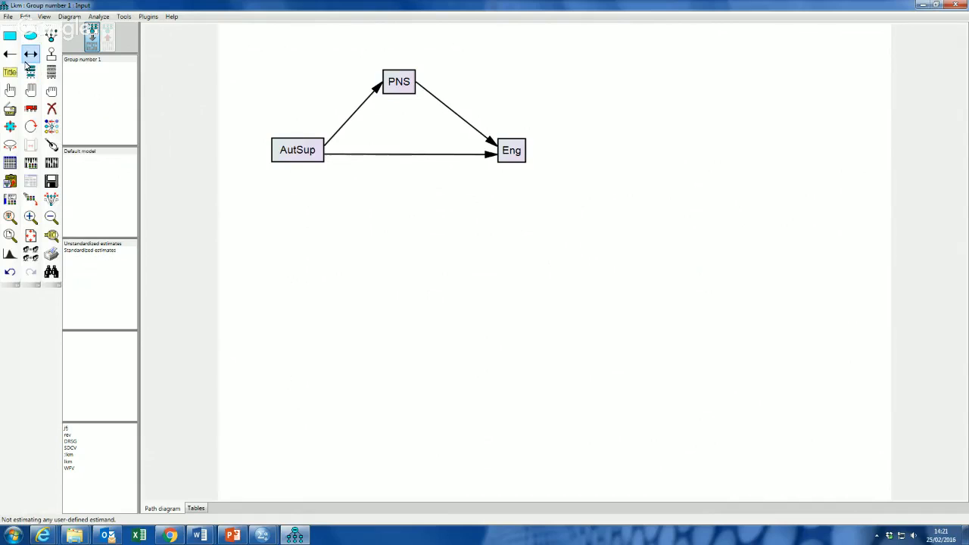
{"action": "left_click", "coordinate": [51, 108]}
{"action": "left_click", "coordinate": [371, 93]}
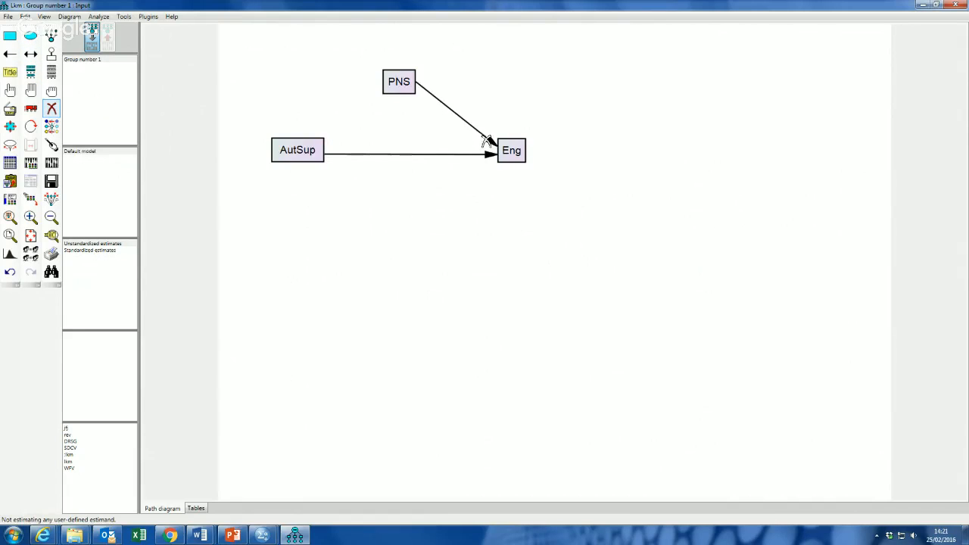
{"action": "left_click", "coordinate": [483, 135]}
{"action": "left_click", "coordinate": [488, 154]}
Step: Redraw the single-headed paths AutSup to PNS, PNS to Eng and AutSup to Eng, and touch up their attachment points
{"action": "left_click", "coordinate": [10, 55]}
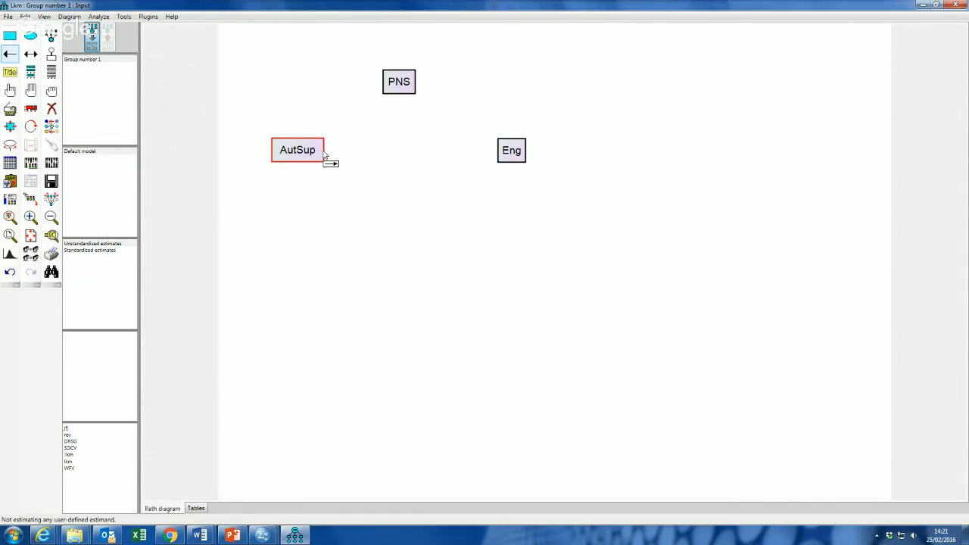
{"action": "left_click_drag", "start_coordinate": [322, 155], "coordinate": [376, 101]}
{"action": "left_click_drag", "start_coordinate": [380, 86], "coordinate": [384, 86]}
{"action": "left_click_drag", "start_coordinate": [321, 154], "coordinate": [394, 80]}
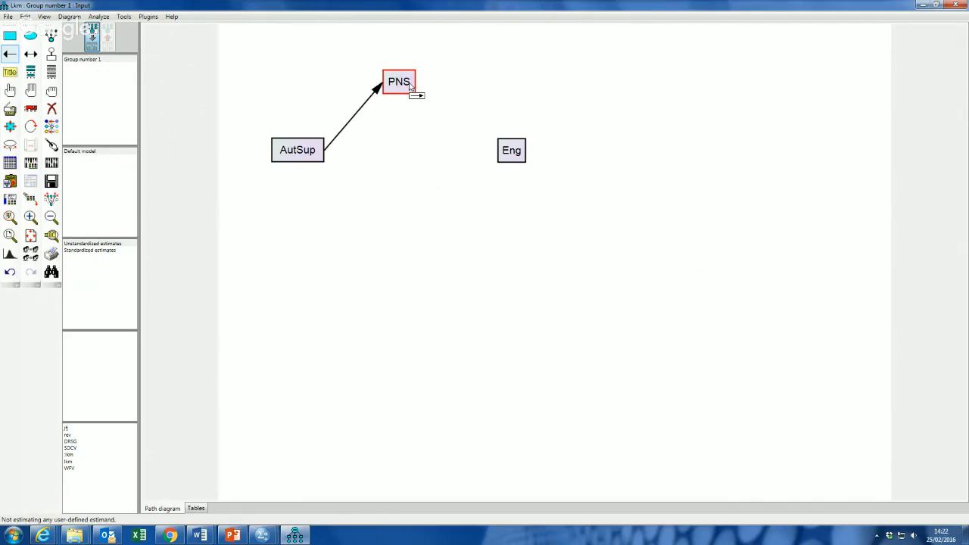
{"action": "left_click_drag", "start_coordinate": [412, 85], "coordinate": [501, 158]}
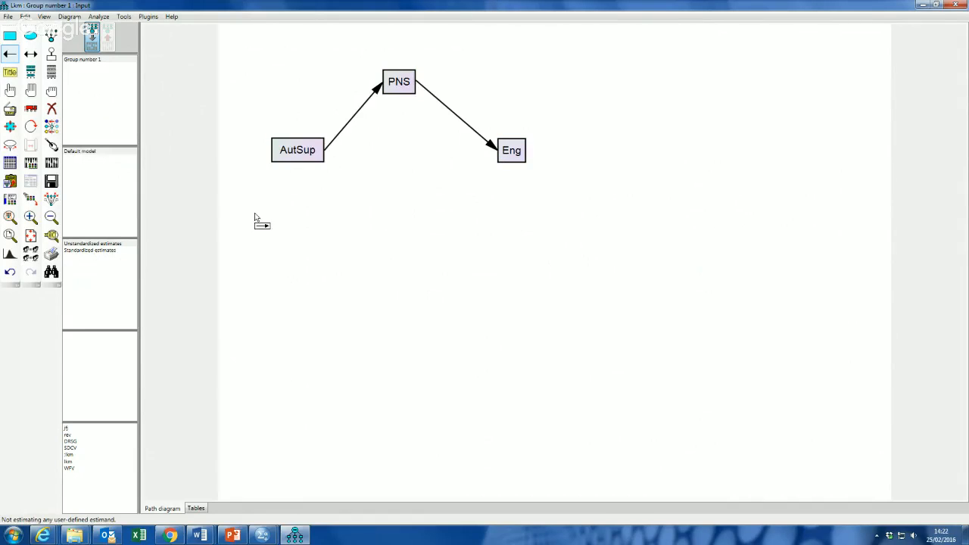
{"action": "left_click_drag", "start_coordinate": [326, 159], "coordinate": [497, 157]}
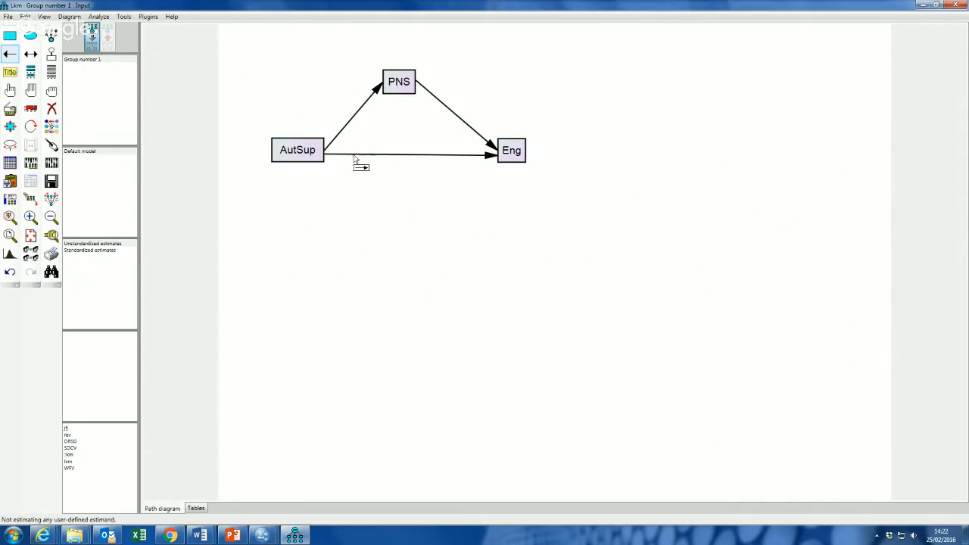
{"action": "left_click", "coordinate": [50, 144]}
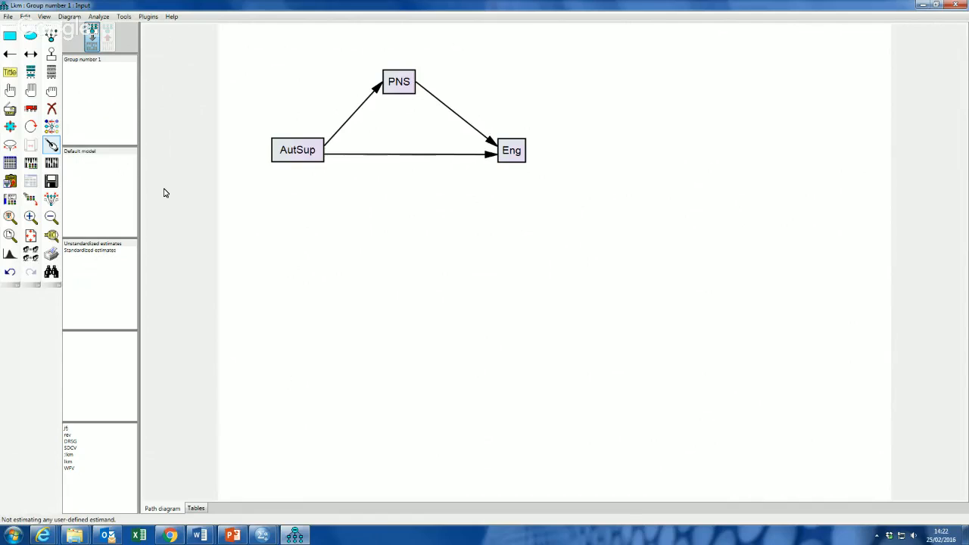
Step: Add error terms above PNS and to the right of Eng, and label them e1 and e2 with Name Unobserved Variables
{"action": "left_click", "coordinate": [53, 58]}
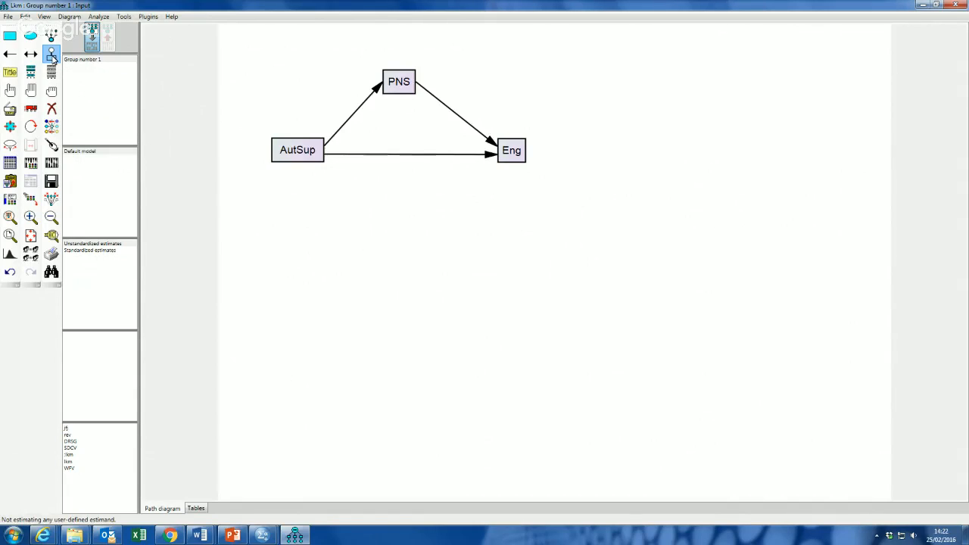
{"action": "left_click", "coordinate": [52, 59]}
{"action": "left_click", "coordinate": [403, 83]}
{"action": "left_click", "coordinate": [519, 144]}
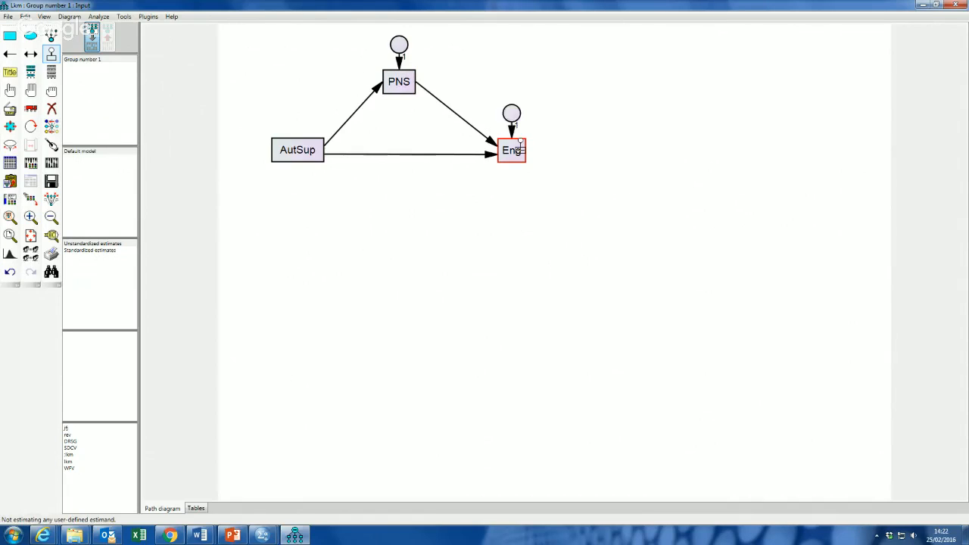
{"action": "double_click", "coordinate": [519, 145]}
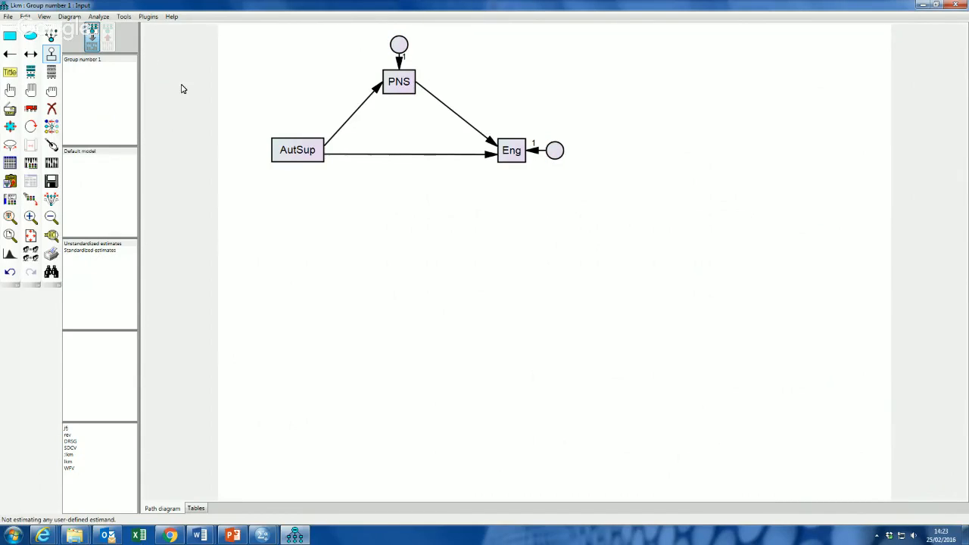
{"action": "left_click", "coordinate": [148, 16]}
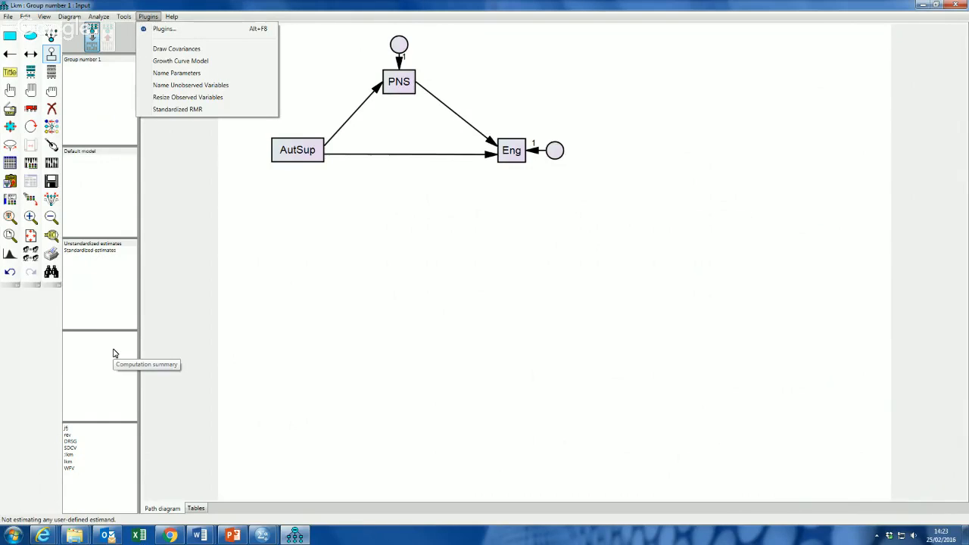
{"action": "left_click", "coordinate": [169, 86]}
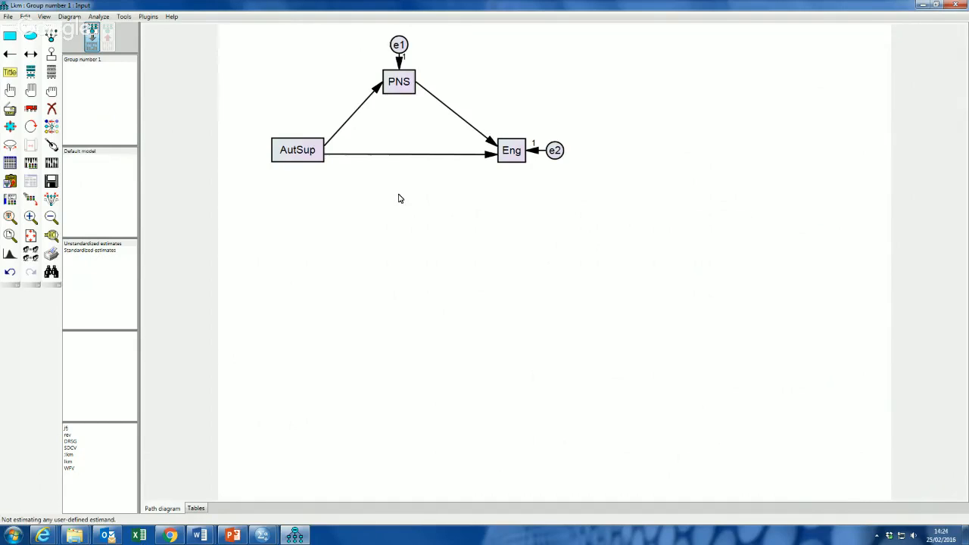
Step: Set the analysis output to include standardized estimates, indirect, direct and total effects, and squared multiple correlations
{"action": "left_click", "coordinate": [44, 16]}
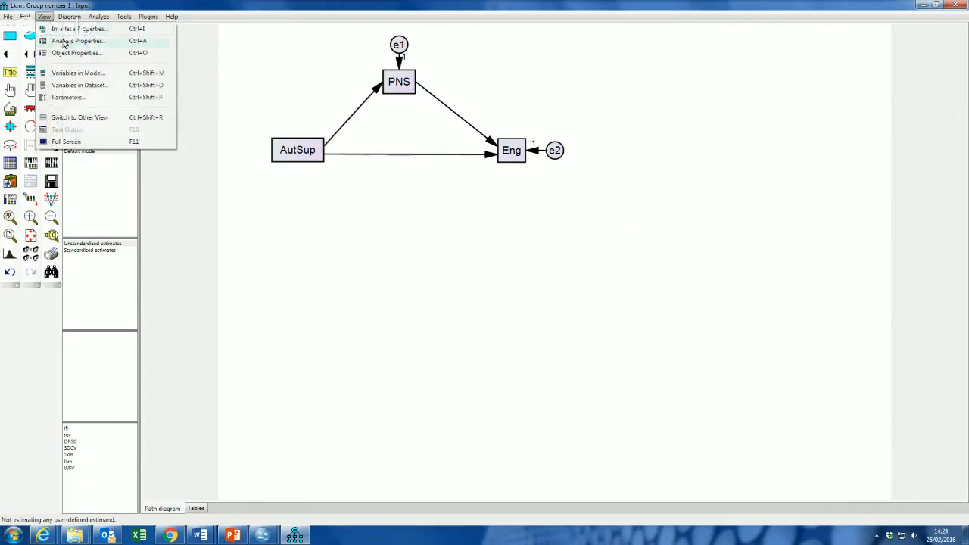
{"action": "left_click", "coordinate": [70, 41]}
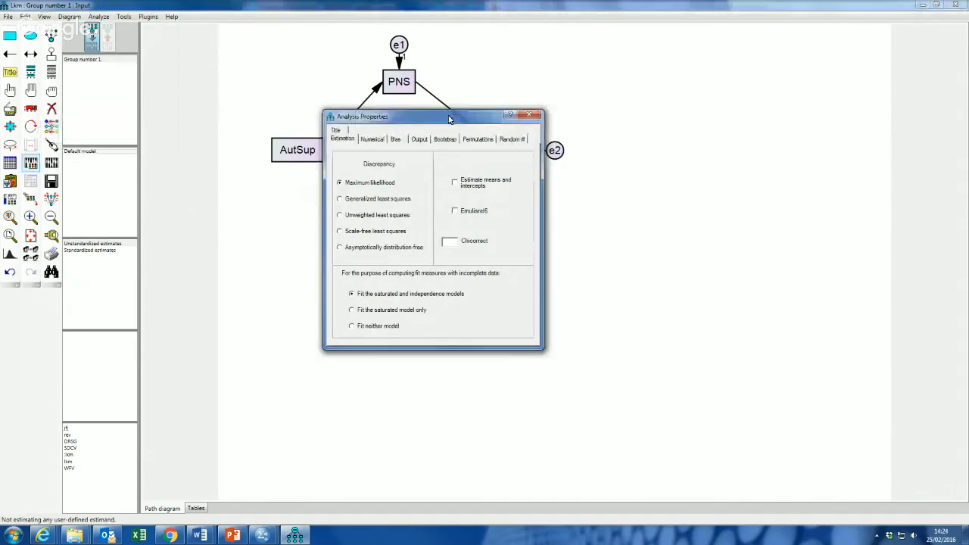
{"action": "left_click_drag", "start_coordinate": [449, 118], "coordinate": [445, 220]}
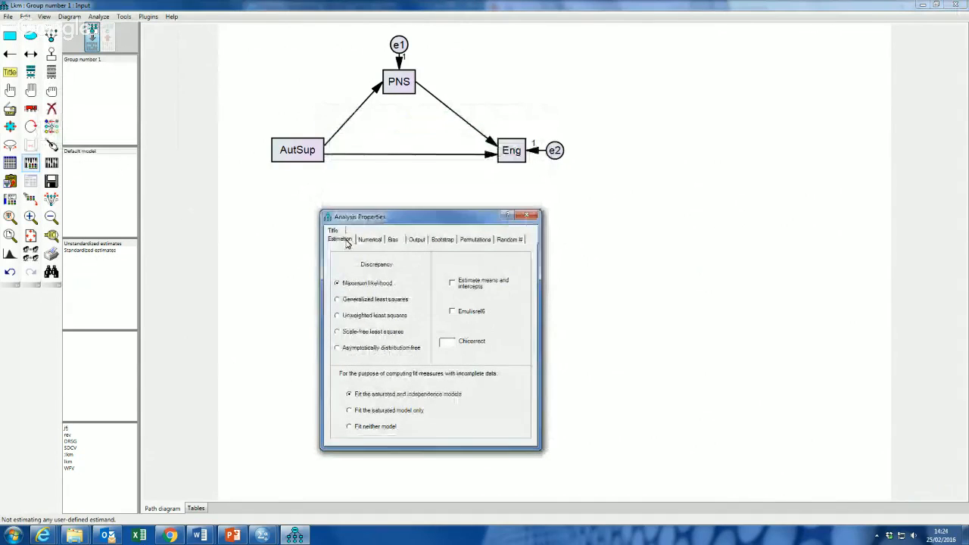
{"action": "left_click", "coordinate": [416, 239]}
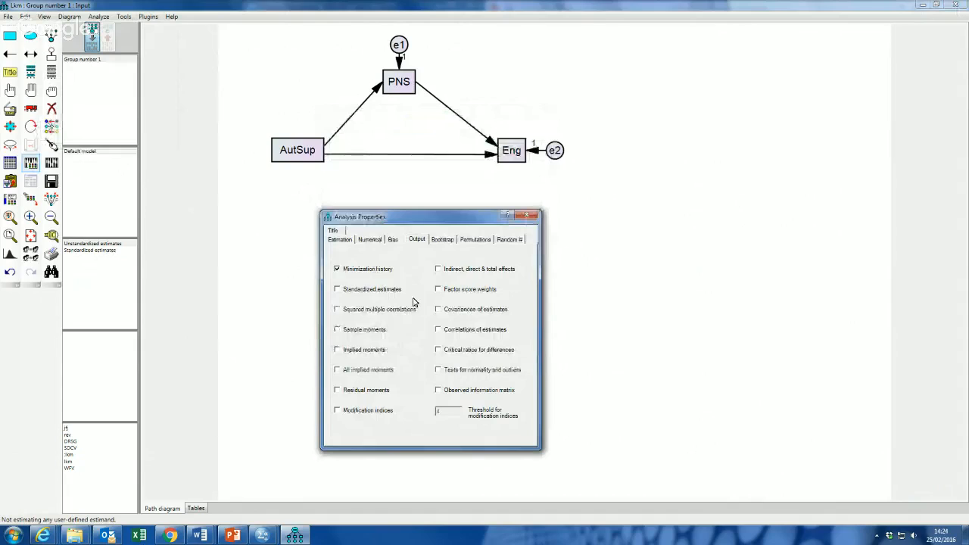
{"action": "left_click", "coordinate": [373, 291]}
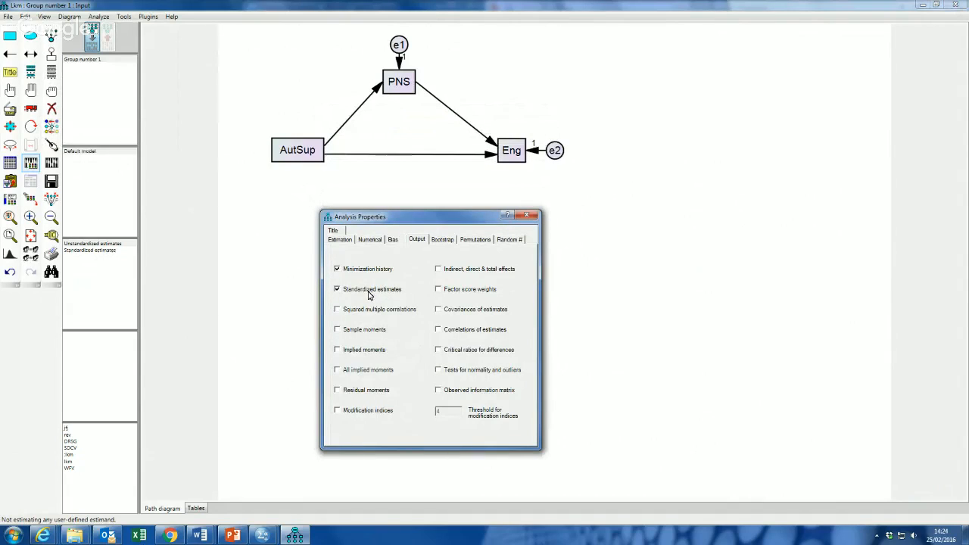
{"action": "left_click", "coordinate": [443, 271]}
{"action": "left_click", "coordinate": [381, 310]}
{"action": "left_click", "coordinate": [526, 215]}
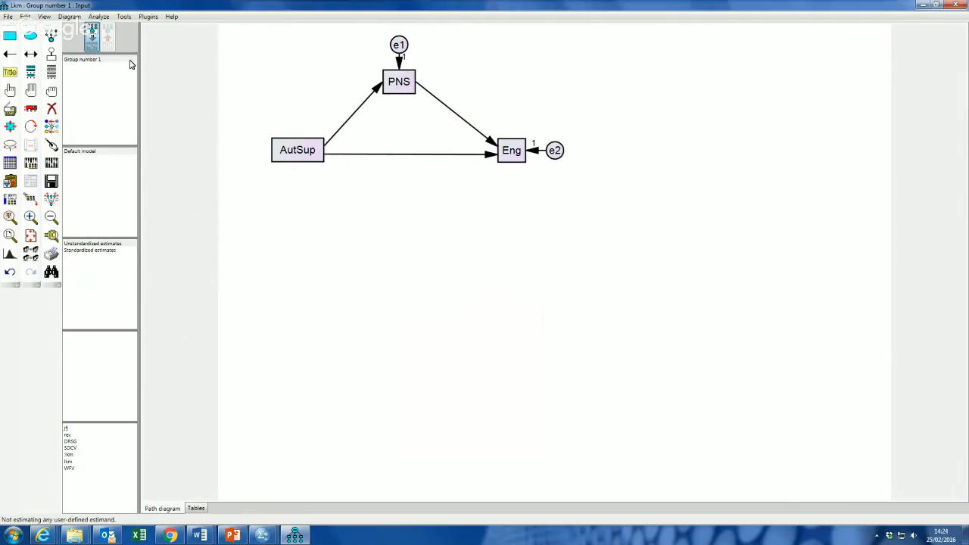
Step: Calculate the estimates and display the output path diagram, first with unstandardized and finally with standardized estimates
{"action": "left_click", "coordinate": [104, 18]}
{"action": "left_click", "coordinate": [109, 30]}
{"action": "left_click", "coordinate": [99, 17]}
{"action": "left_click", "coordinate": [109, 29]}
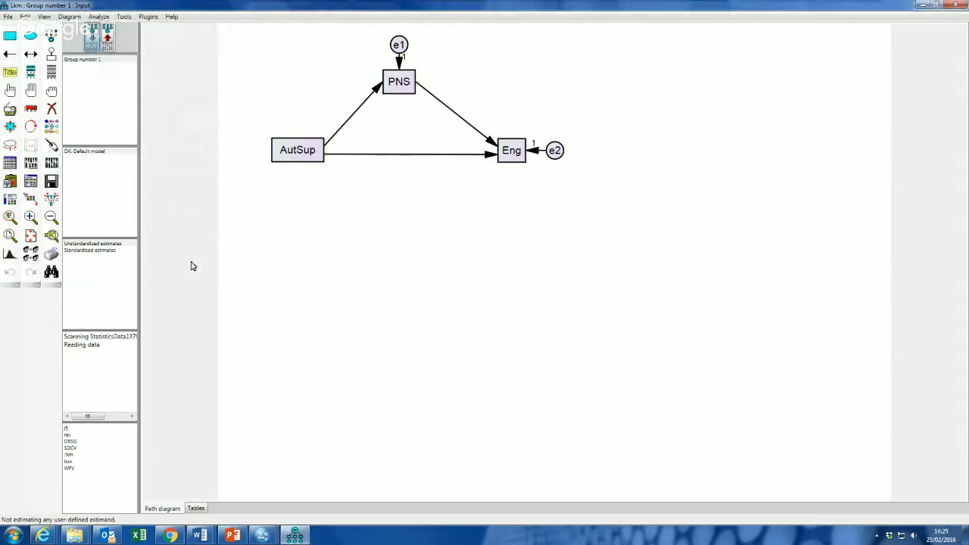
{"action": "left_click", "coordinate": [106, 38]}
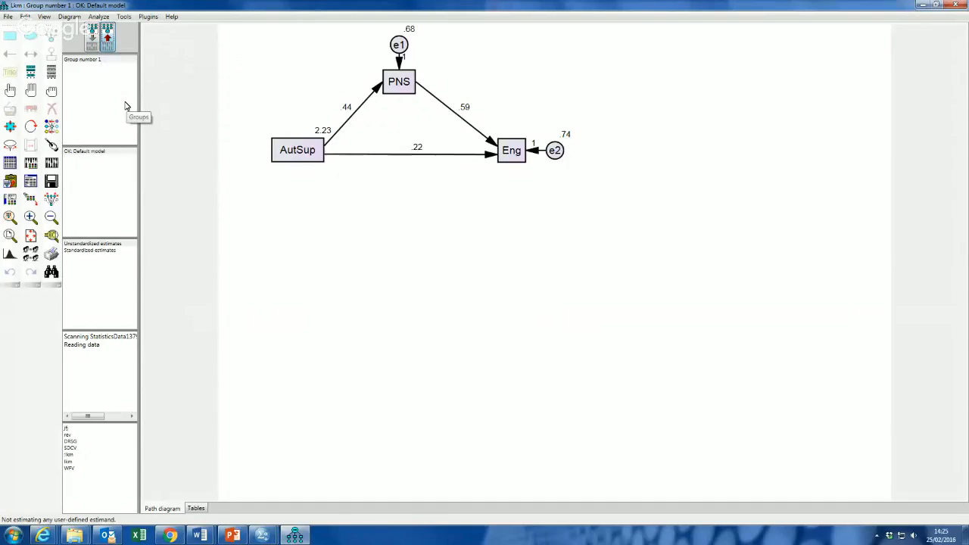
{"action": "left_click", "coordinate": [123, 244]}
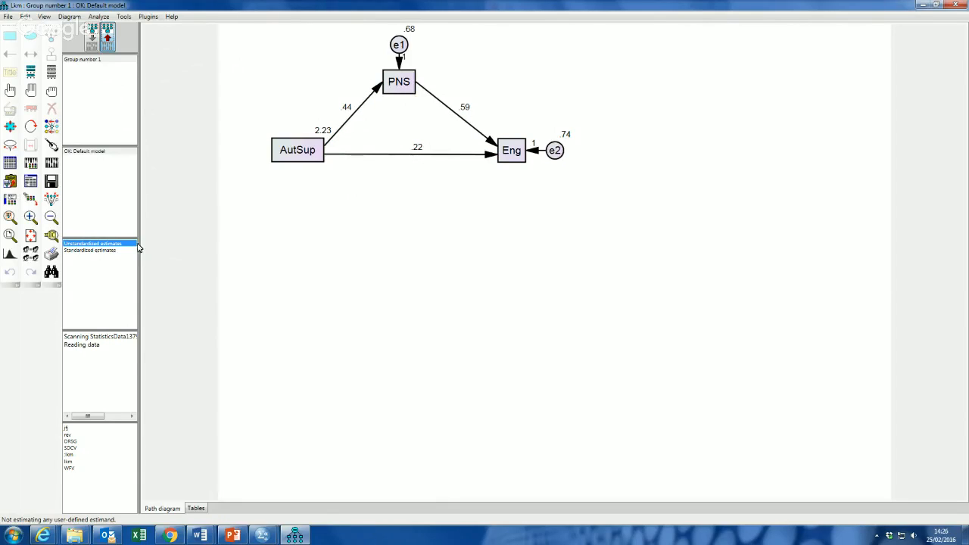
{"action": "left_click", "coordinate": [115, 251]}
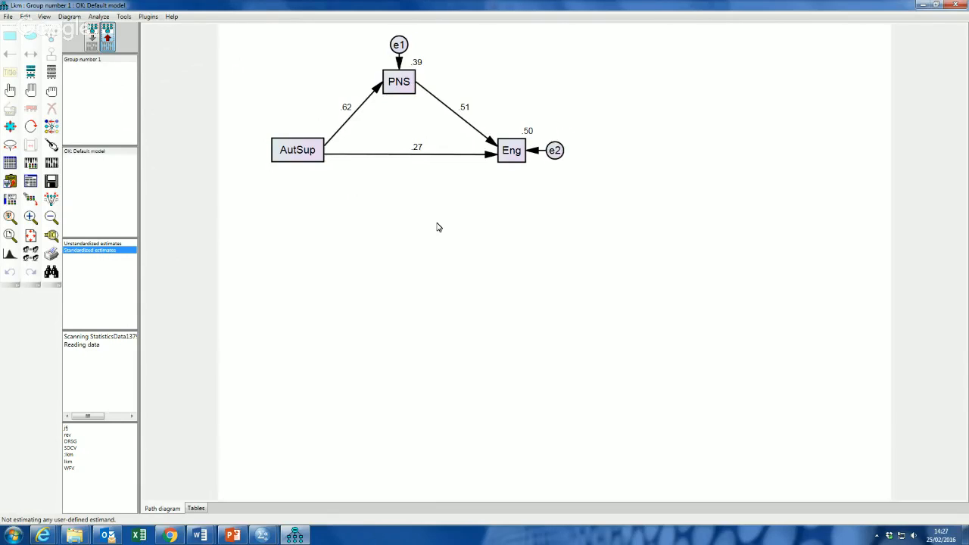
Step: Open the text output and examine the chi-square result in the model notes
{"action": "left_click", "coordinate": [36, 184]}
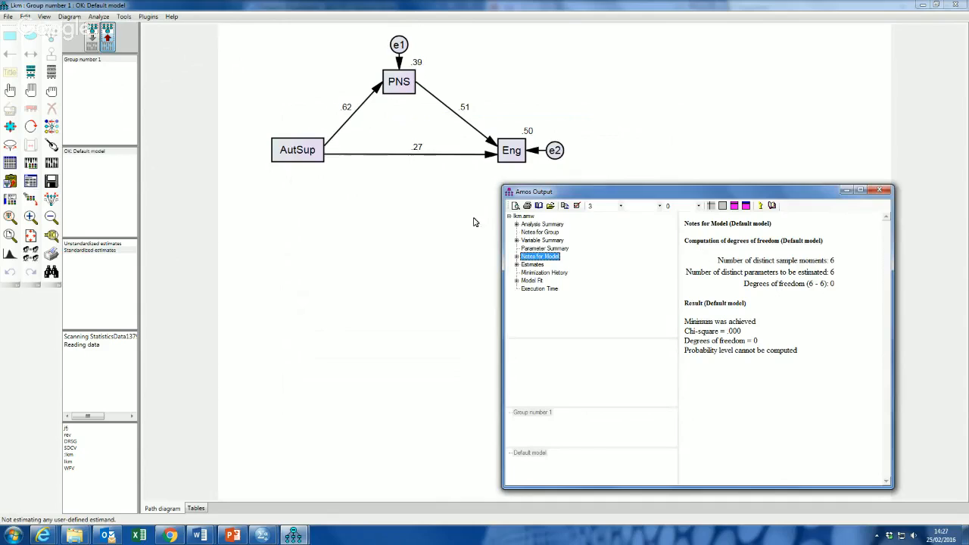
{"action": "left_click_drag", "start_coordinate": [740, 332], "coordinate": [727, 333]}
{"action": "left_click", "coordinate": [728, 331]}
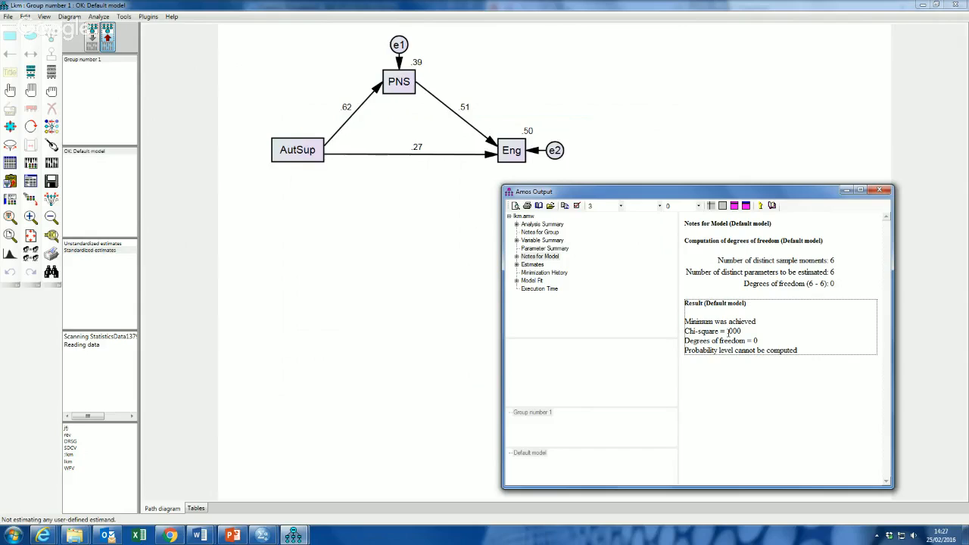
{"action": "left_click_drag", "start_coordinate": [728, 332], "coordinate": [754, 332]}
{"action": "left_click", "coordinate": [753, 332]}
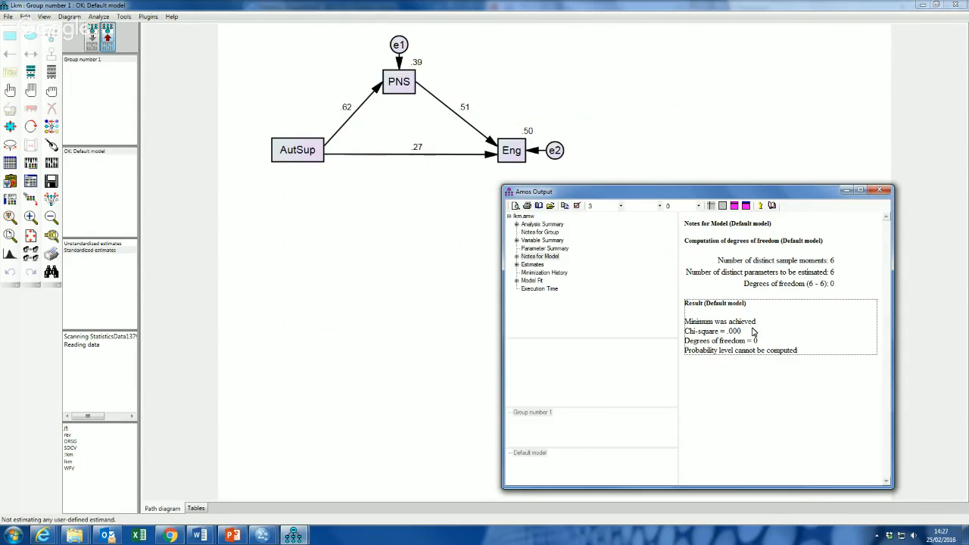
Step: Review the Model Fit summary, including the CMIN, baseline comparison and RMSEA tables
{"action": "left_click", "coordinate": [539, 280]}
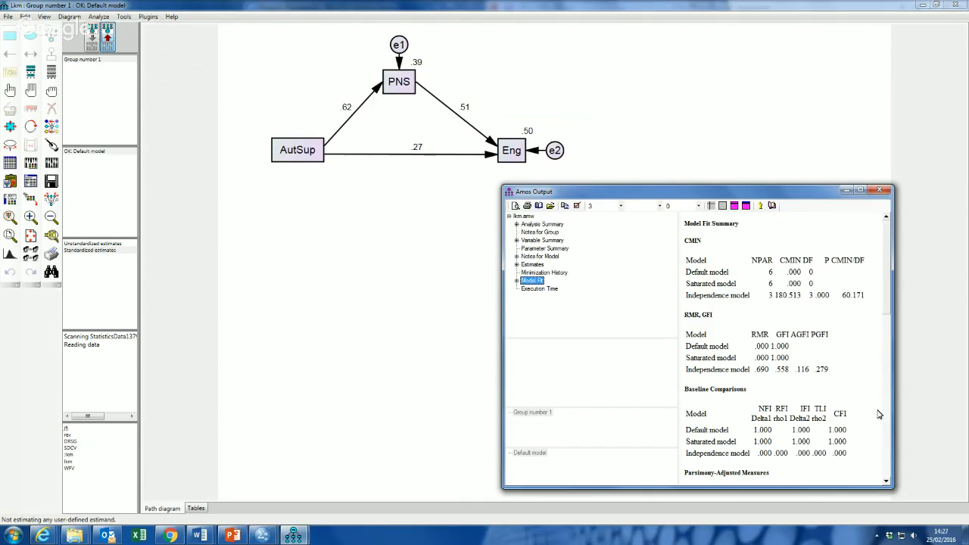
{"action": "left_click", "coordinate": [876, 414]}
{"action": "left_click_drag", "start_coordinate": [888, 267], "coordinate": [890, 349]}
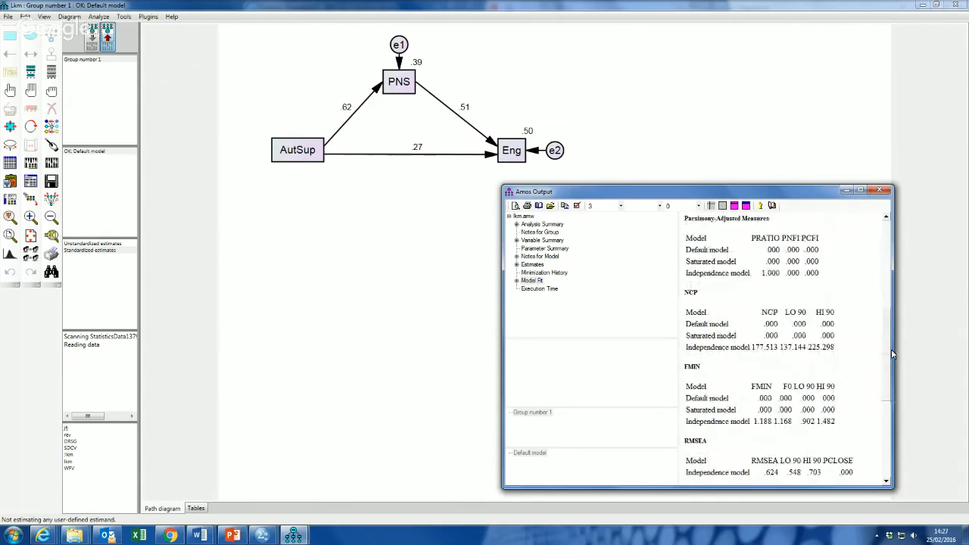
{"action": "scroll", "coordinate": [897, 341], "scroll_direction": "up", "scroll_amount": 3}
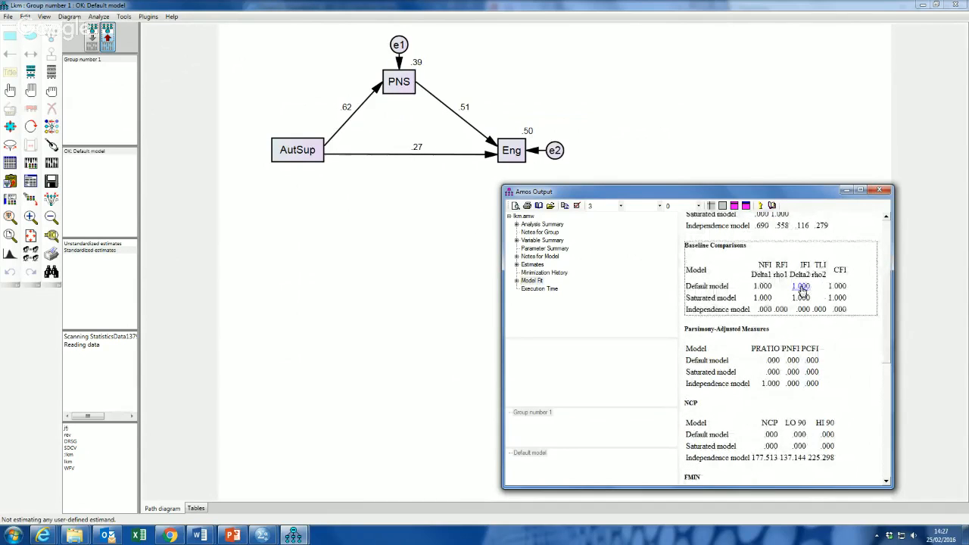
{"action": "scroll", "coordinate": [800, 292], "scroll_direction": "up", "scroll_amount": 2}
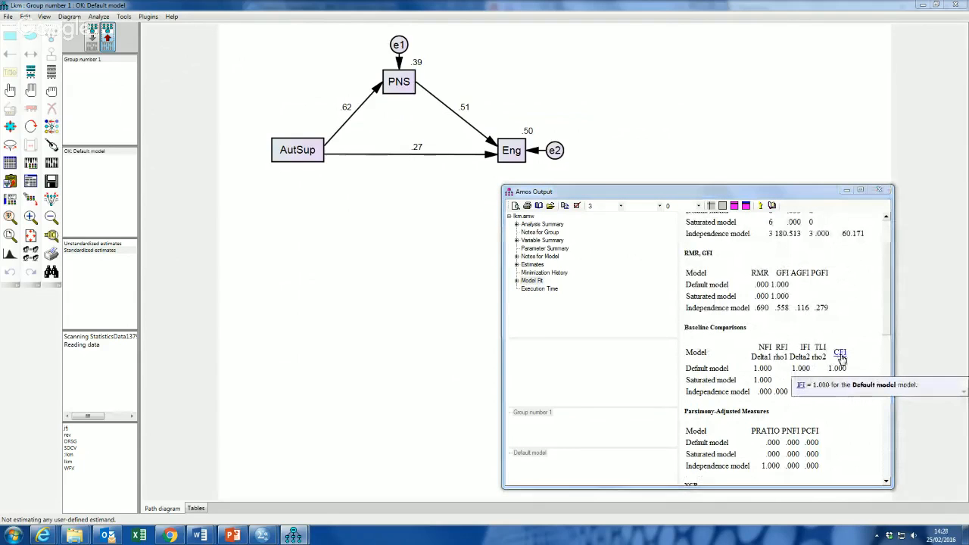
{"action": "scroll", "coordinate": [862, 327], "scroll_direction": "up", "scroll_amount": 2}
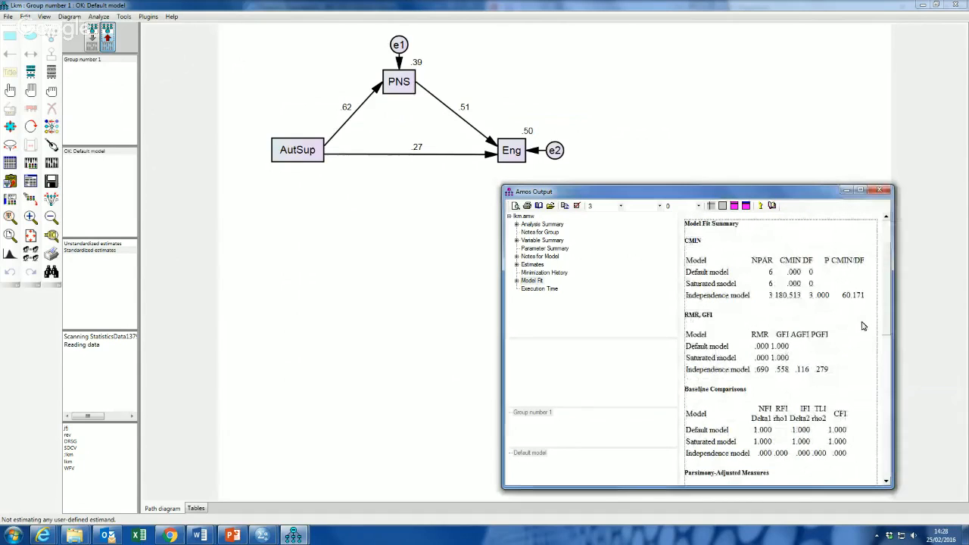
Step: Examine the regression weights under Estimates, recheck the Model Fit summary and close the text output
{"action": "left_click", "coordinate": [539, 265]}
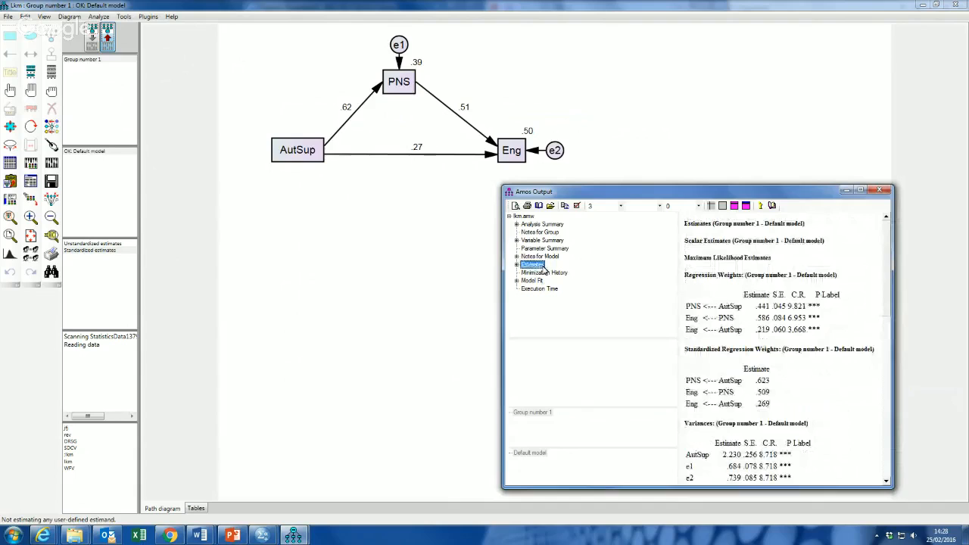
{"action": "left_click", "coordinate": [531, 280]}
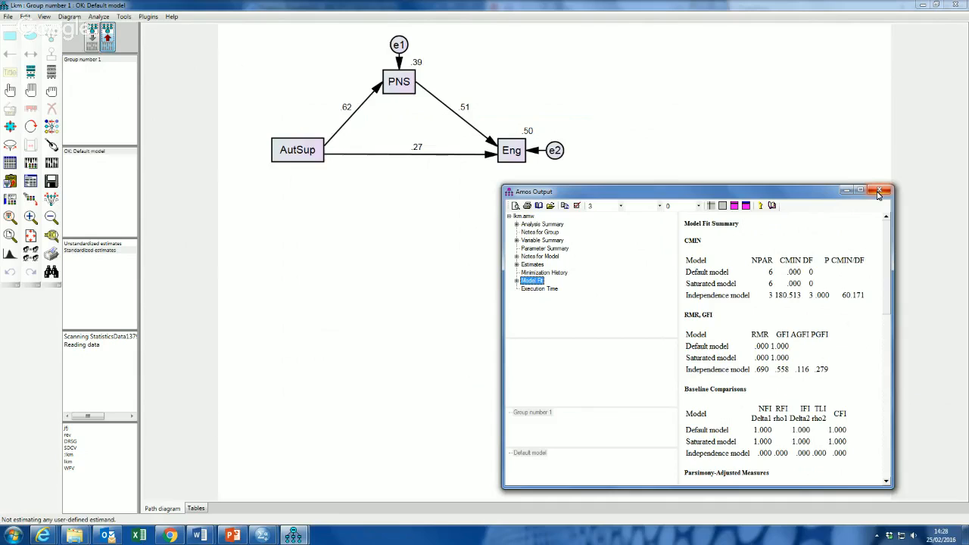
{"action": "left_click", "coordinate": [877, 196]}
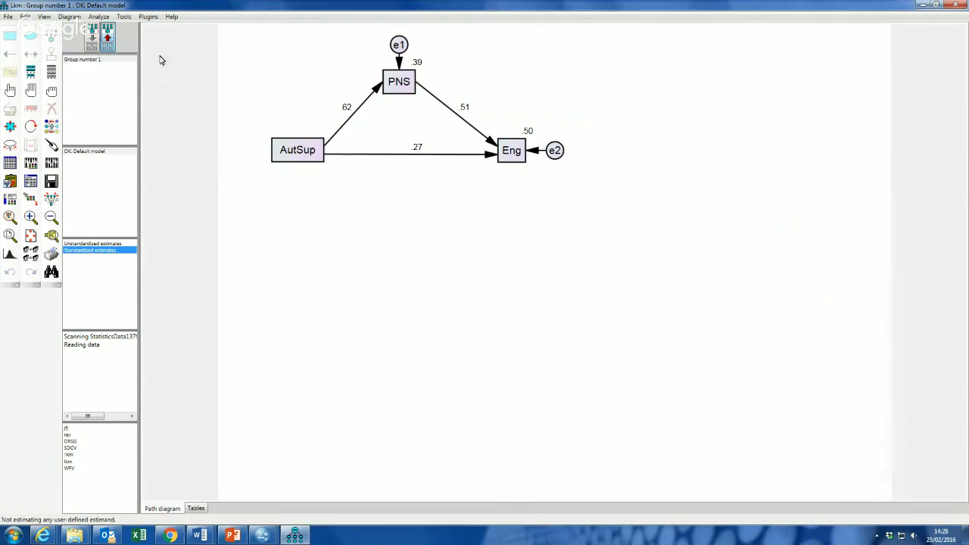
Step: Return to the input path diagram and erase the direct path from AutSup to Eng
{"action": "left_click", "coordinate": [94, 40]}
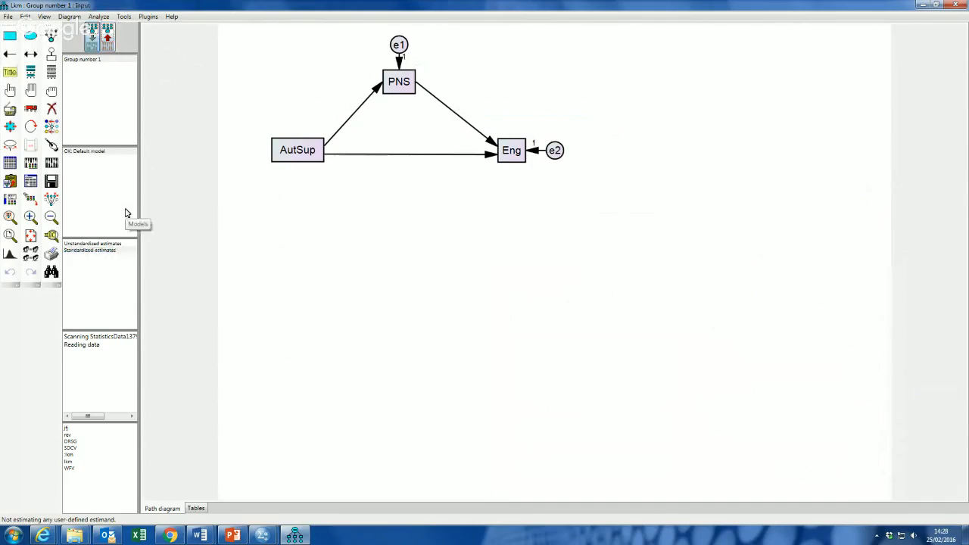
{"action": "left_click", "coordinate": [52, 109]}
{"action": "left_click", "coordinate": [488, 155]}
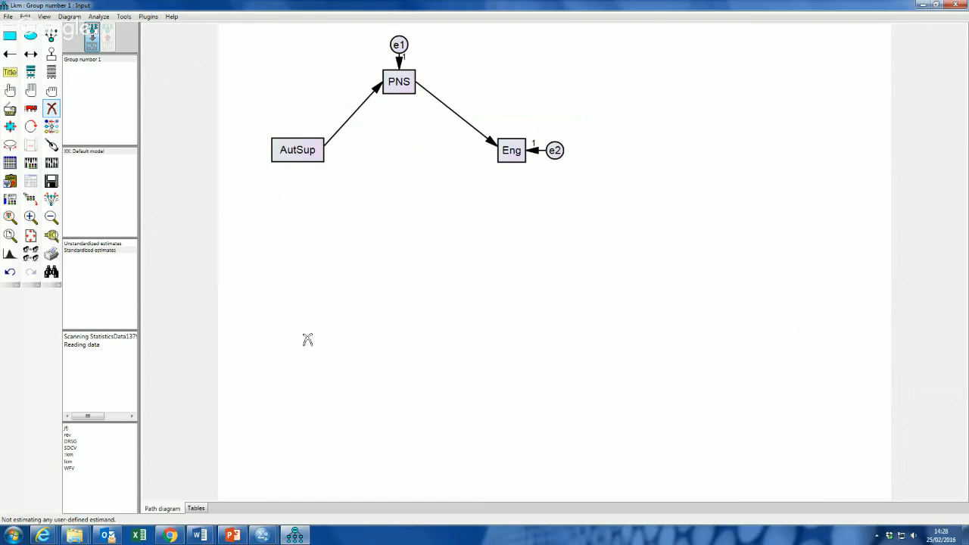
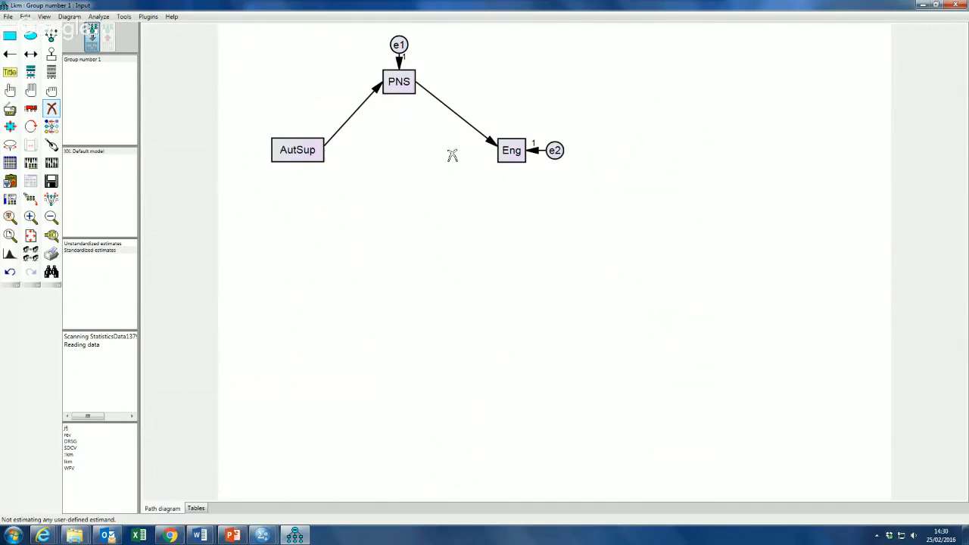
Step: Calculate estimates for the model without the direct path and show the standardized estimates on the diagram
{"action": "left_click", "coordinate": [99, 16]}
{"action": "left_click", "coordinate": [124, 25]}
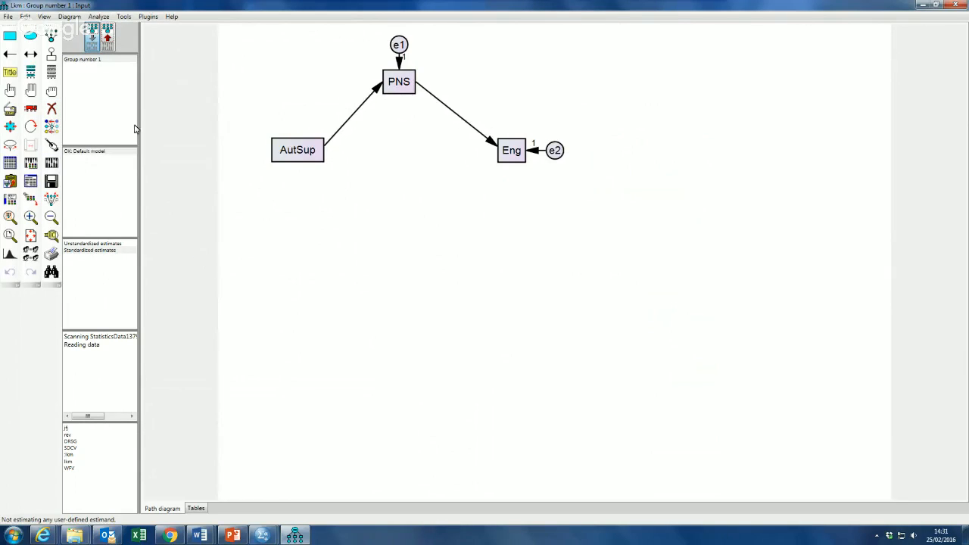
{"action": "left_click", "coordinate": [111, 44]}
{"action": "left_click", "coordinate": [95, 251]}
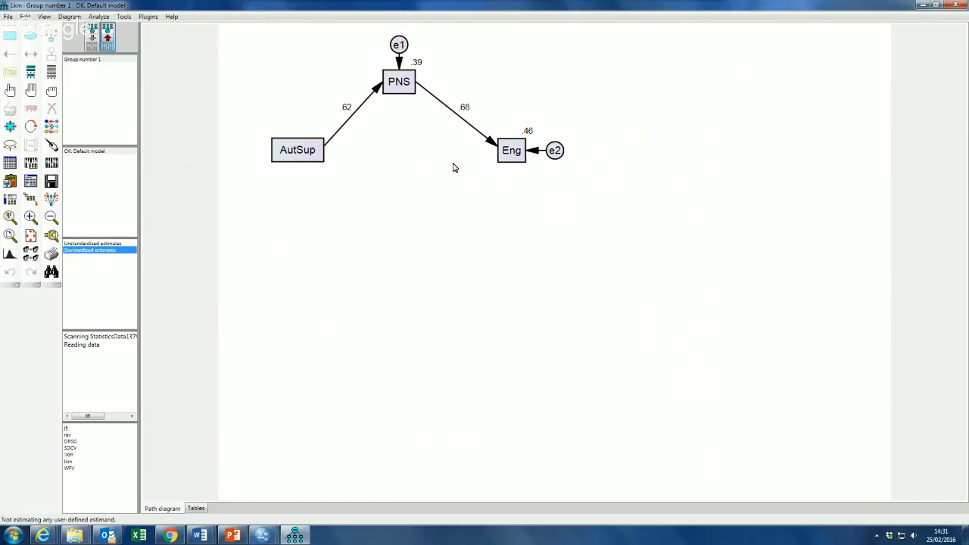
Step: Open the text output to check the reduced model's chi-square, shift the window aside and dismiss the profile storage warning
{"action": "left_click", "coordinate": [51, 198]}
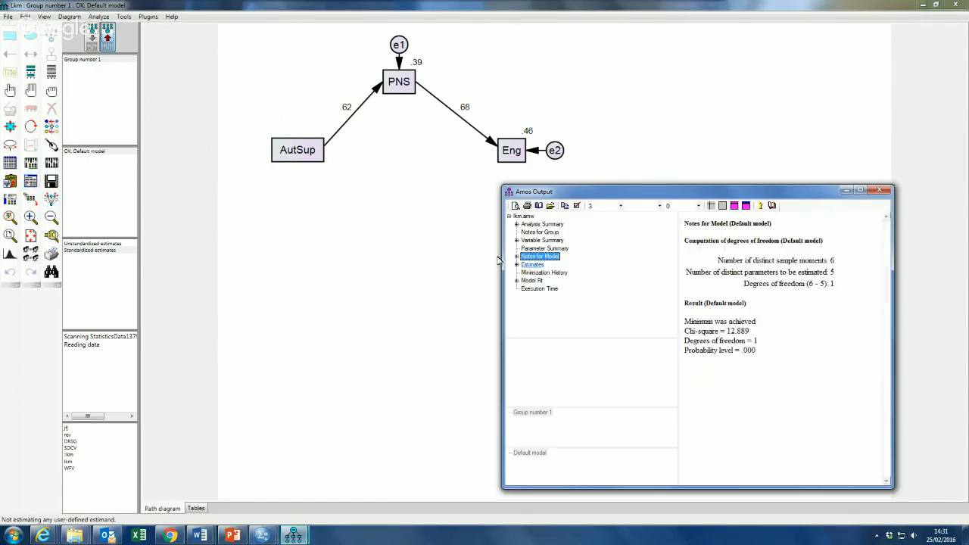
{"action": "double_click", "coordinate": [729, 333]}
{"action": "left_click", "coordinate": [751, 337]}
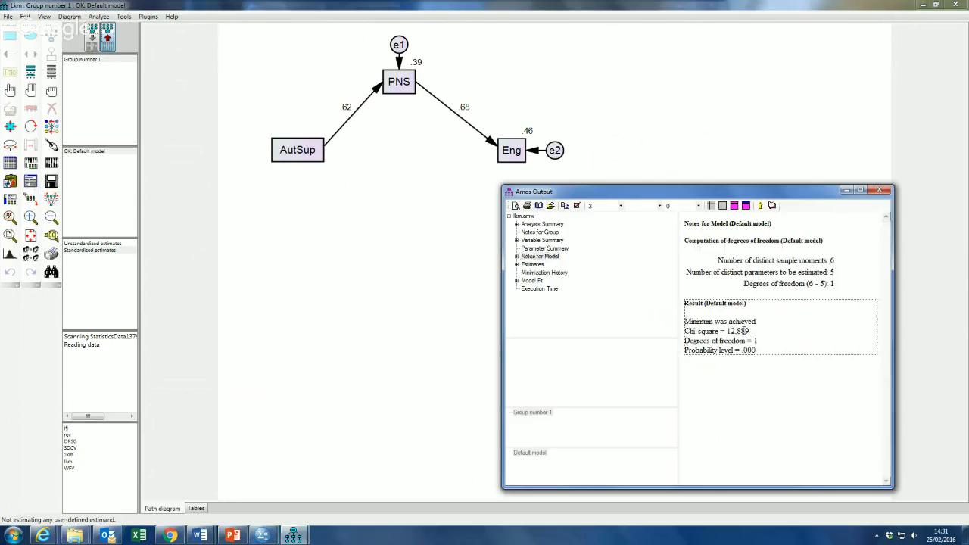
{"action": "left_click_drag", "start_coordinate": [720, 195], "coordinate": [679, 205]}
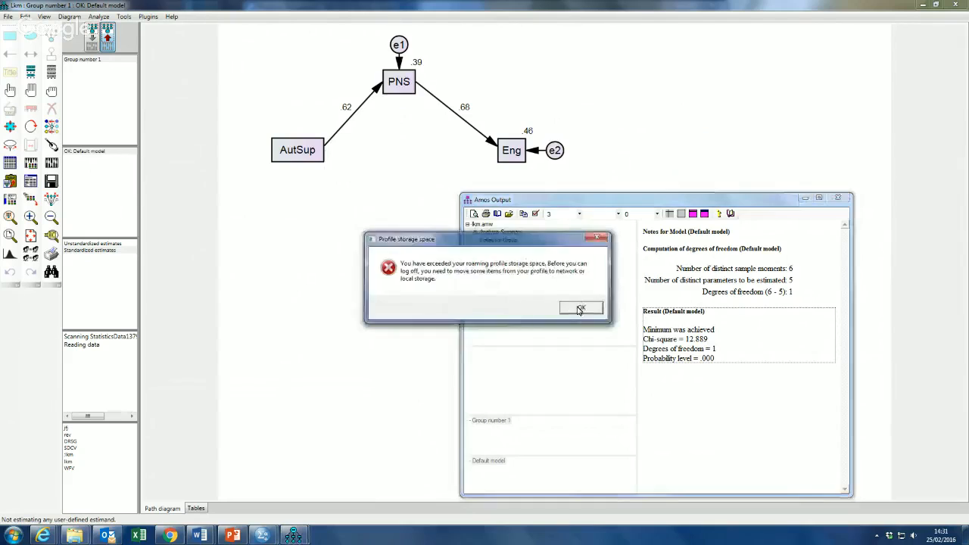
{"action": "left_click", "coordinate": [579, 305]}
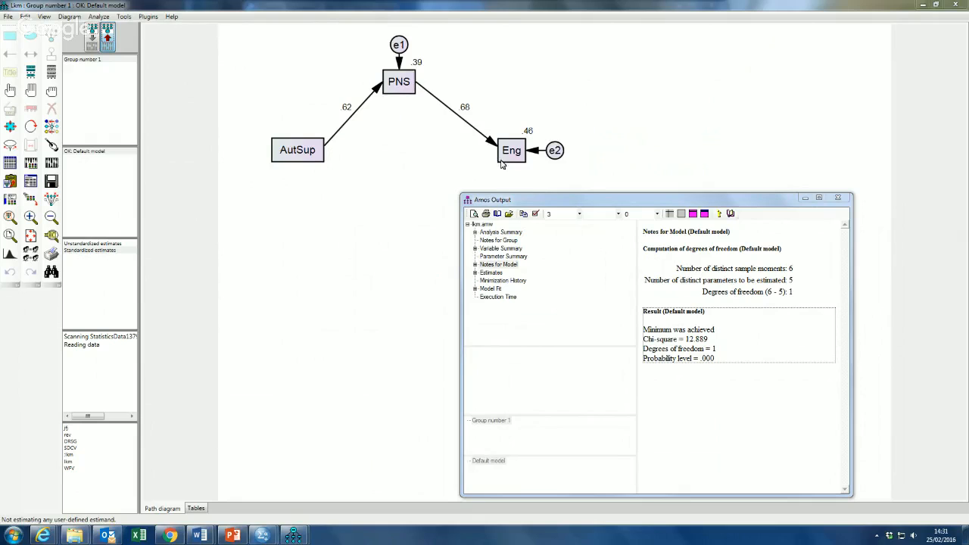
Step: Examine the reduced model's regression weights under Estimates, and close the text output
{"action": "left_click", "coordinate": [488, 273]}
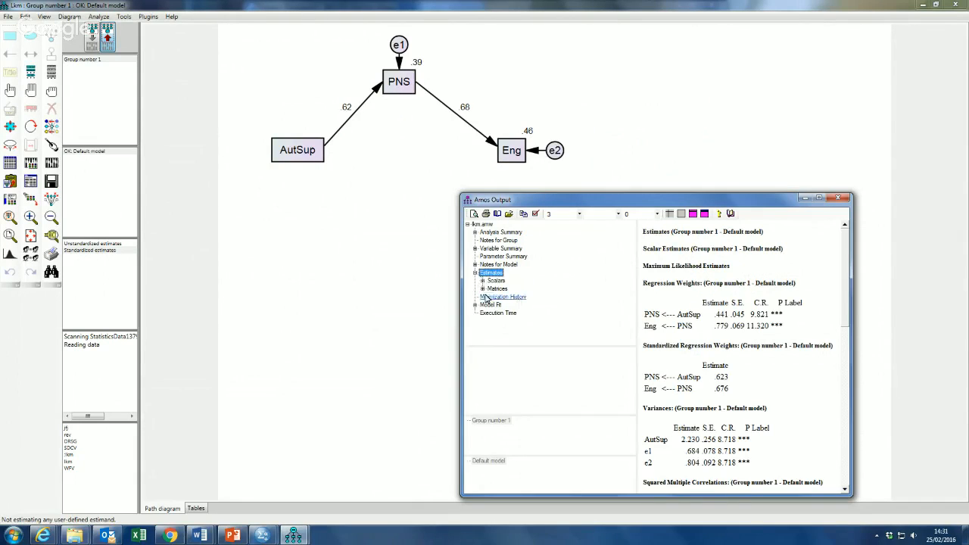
{"action": "left_click", "coordinate": [475, 272]}
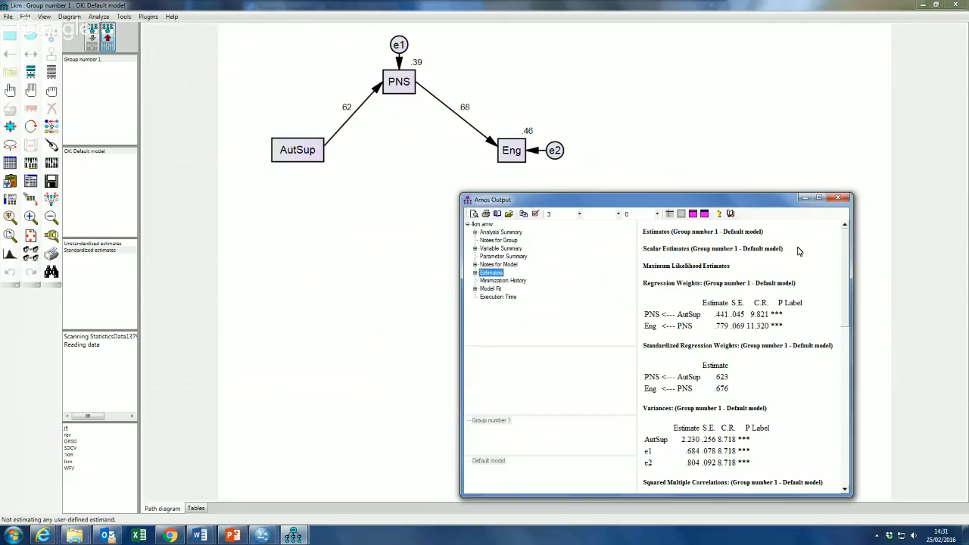
{"action": "left_click", "coordinate": [838, 198]}
Step: Add residual moments to the analysis output options
{"action": "left_click", "coordinate": [43, 16]}
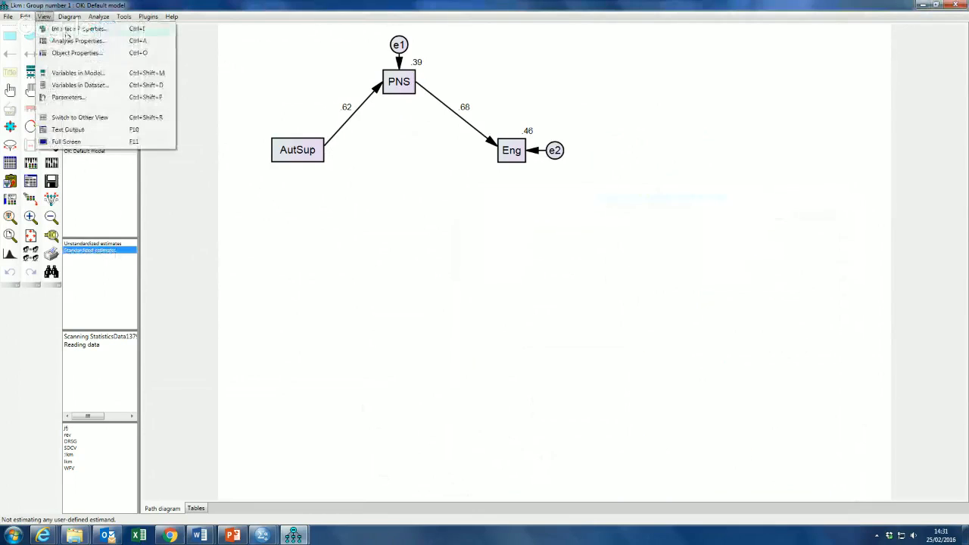
{"action": "left_click", "coordinate": [69, 39]}
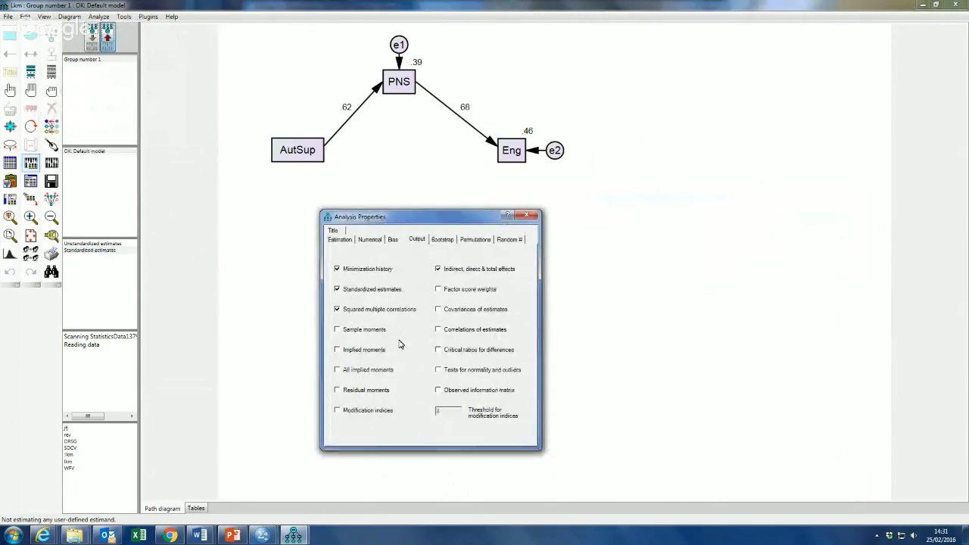
{"action": "left_click", "coordinate": [376, 390]}
{"action": "left_click", "coordinate": [527, 216]}
Step: Calculate the estimates with the new output options, and check Notes for Model and Estimates in the text output
{"action": "left_click", "coordinate": [99, 16]}
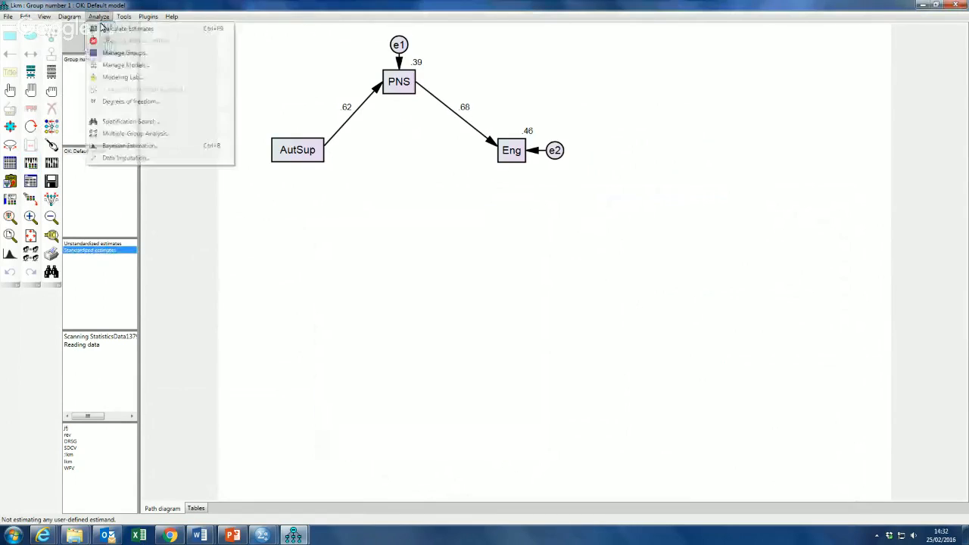
{"action": "left_click", "coordinate": [117, 28]}
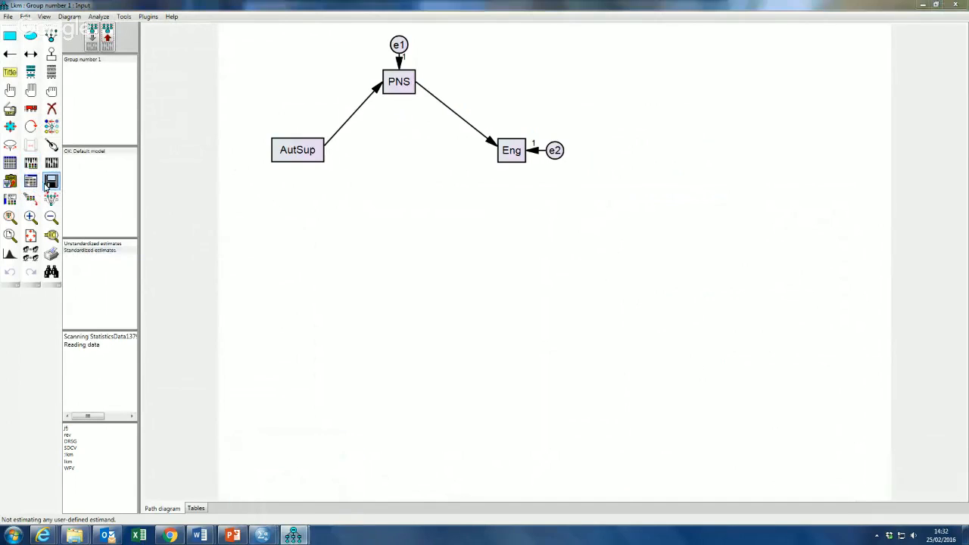
{"action": "mouse_move", "coordinate": [294, 534]}
{"action": "left_click", "coordinate": [348, 487]}
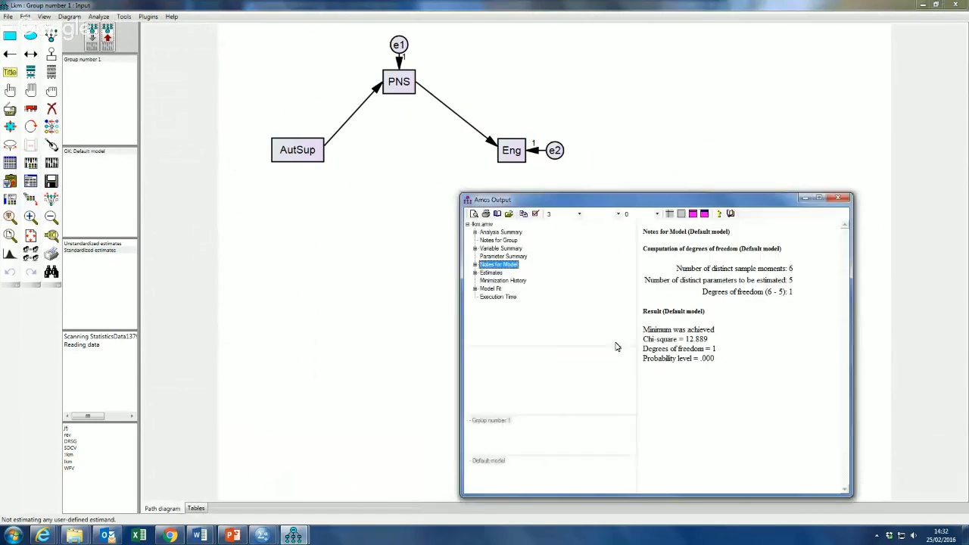
{"action": "left_click", "coordinate": [485, 266]}
{"action": "double_click", "coordinate": [482, 273]}
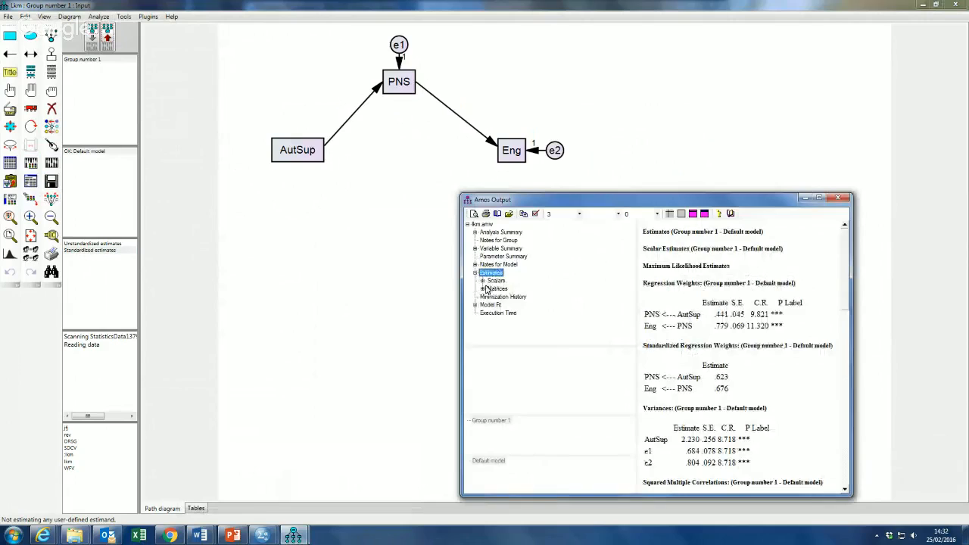
{"action": "double_click", "coordinate": [488, 264]}
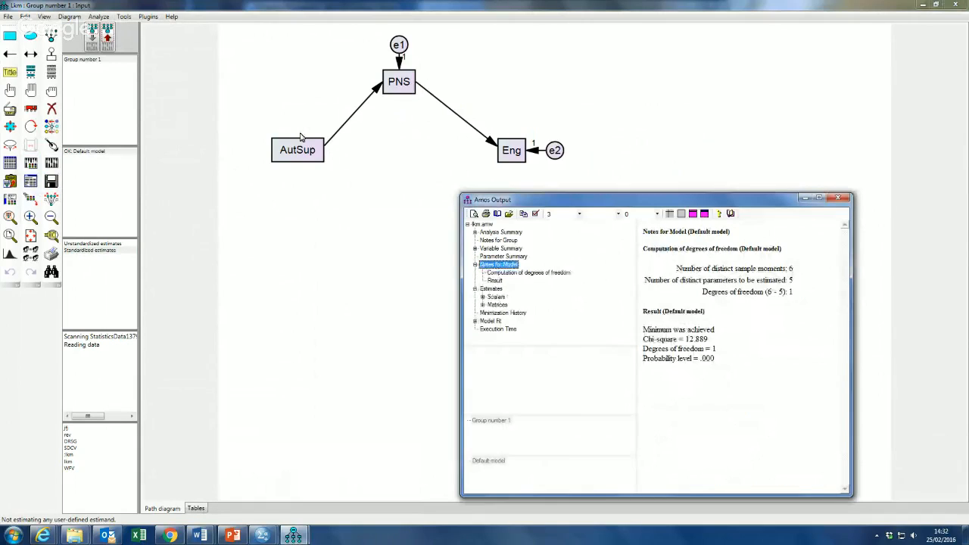
Step: Recalculate the estimates and reopen the text output, expanding Notes for Model, Estimates and Variable Summary
{"action": "left_click", "coordinate": [98, 17]}
{"action": "left_click", "coordinate": [128, 28]}
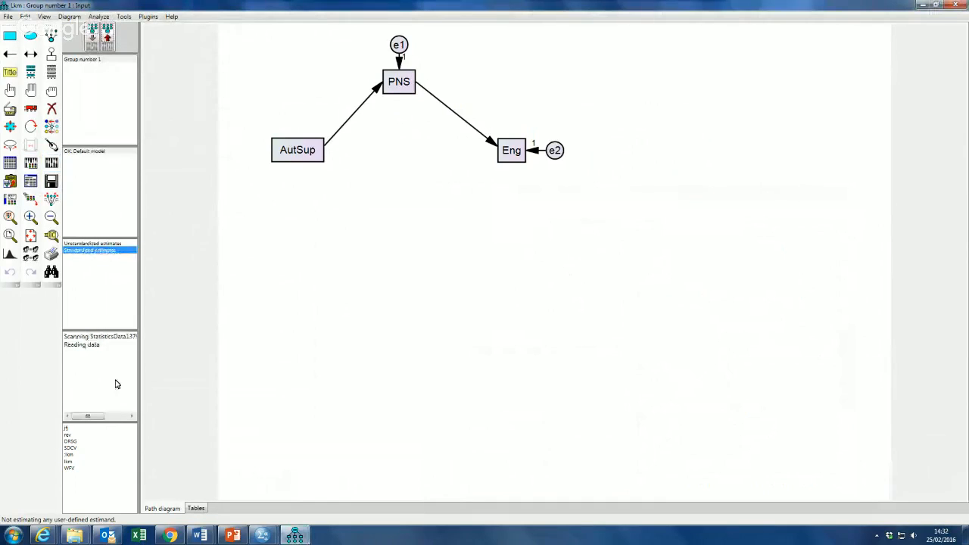
{"action": "left_click", "coordinate": [35, 186]}
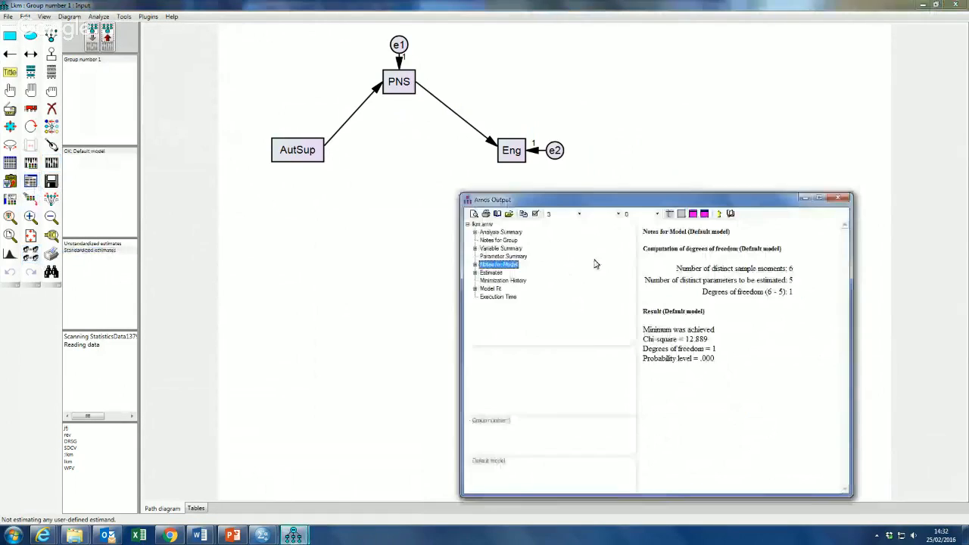
{"action": "left_click", "coordinate": [475, 265]}
{"action": "left_click", "coordinate": [476, 289]}
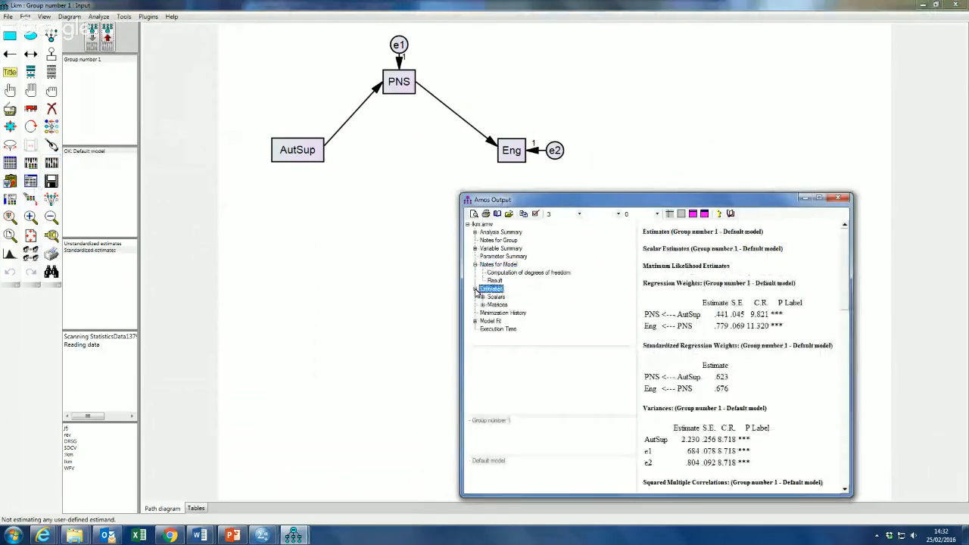
{"action": "left_click", "coordinate": [476, 250]}
{"action": "scroll", "coordinate": [492, 302], "scroll_direction": "down", "scroll_amount": 1}
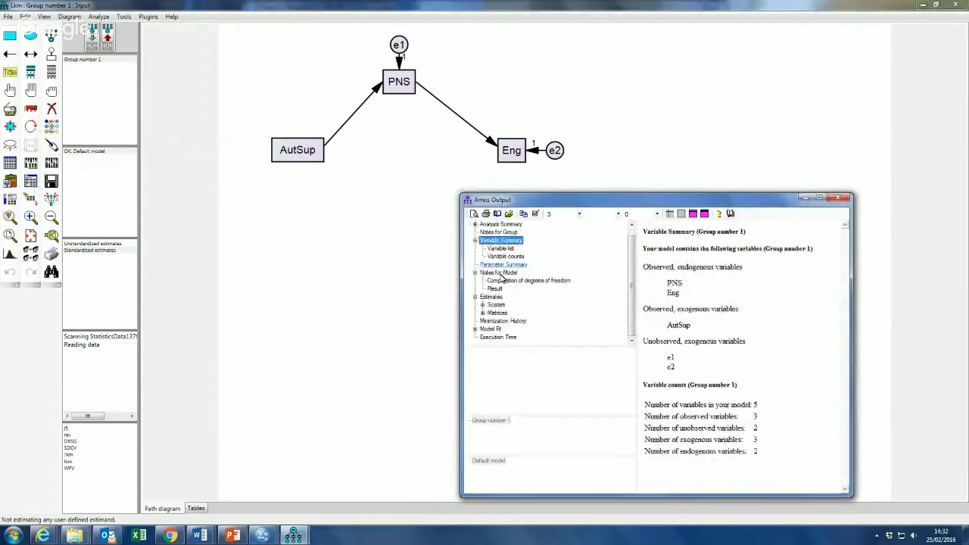
Step: Expand Model Fit, Scalars and Matrices in the output, and examine the Residual Covariances matrix
{"action": "left_click", "coordinate": [475, 329]}
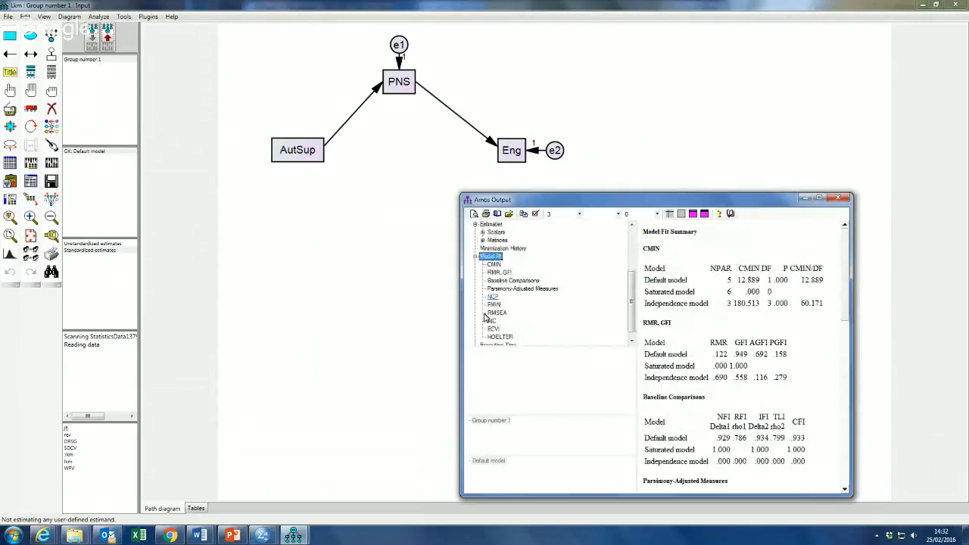
{"action": "left_click", "coordinate": [482, 305]}
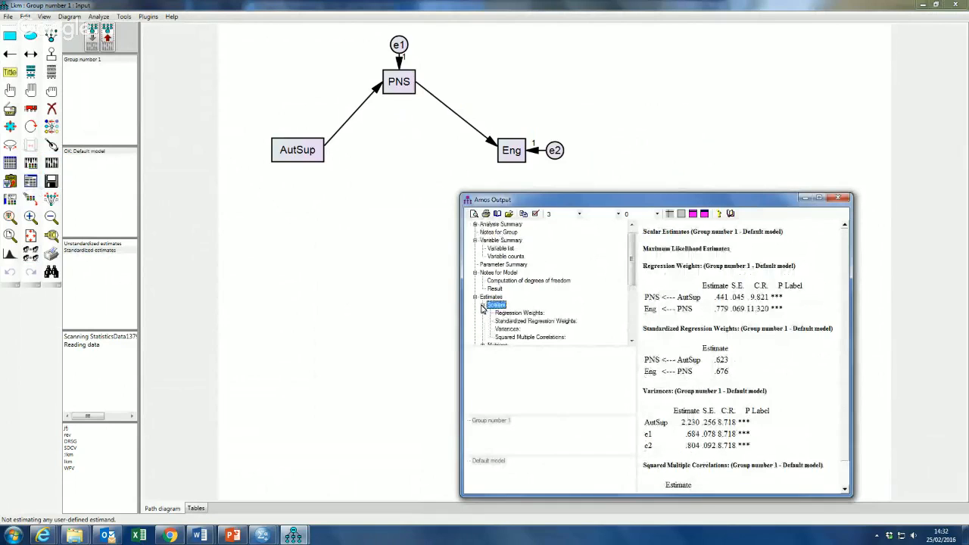
{"action": "scroll", "coordinate": [482, 310], "scroll_direction": "down", "scroll_amount": 1}
{"action": "left_click", "coordinate": [490, 327]}
{"action": "scroll", "coordinate": [492, 330], "scroll_direction": "down", "scroll_amount": 1}
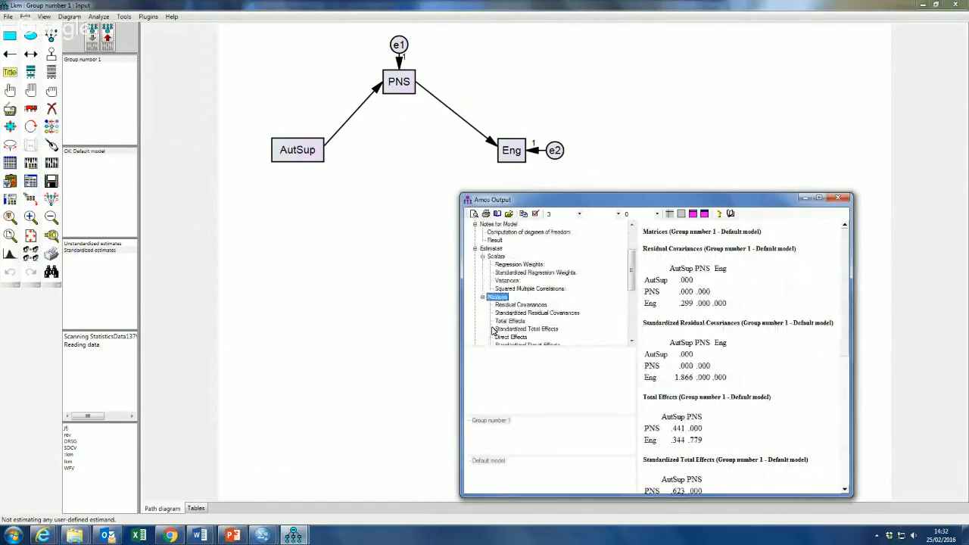
{"action": "scroll", "coordinate": [492, 331], "scroll_direction": "up", "scroll_amount": 1}
{"action": "scroll", "coordinate": [492, 331], "scroll_direction": "up", "scroll_amount": 1}
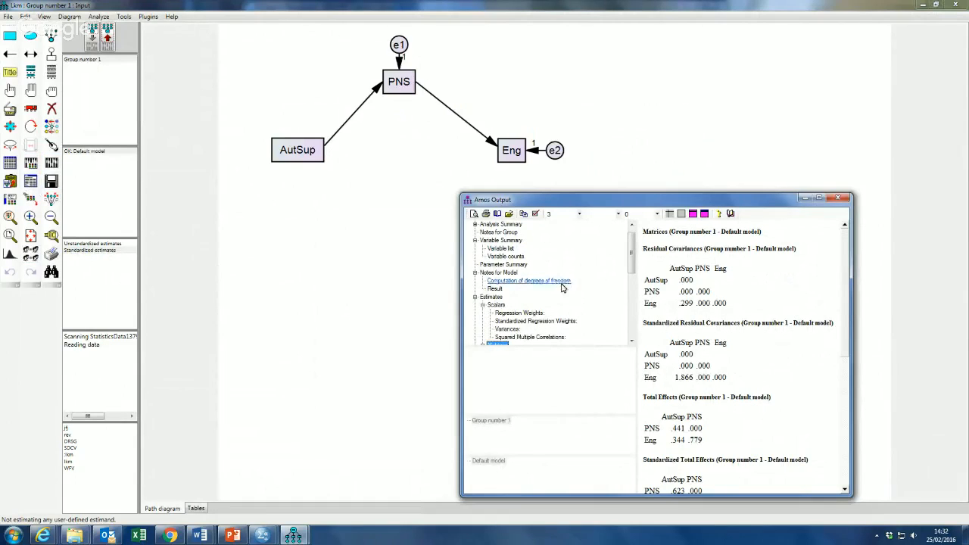
{"action": "scroll", "coordinate": [527, 300], "scroll_direction": "down", "scroll_amount": 3}
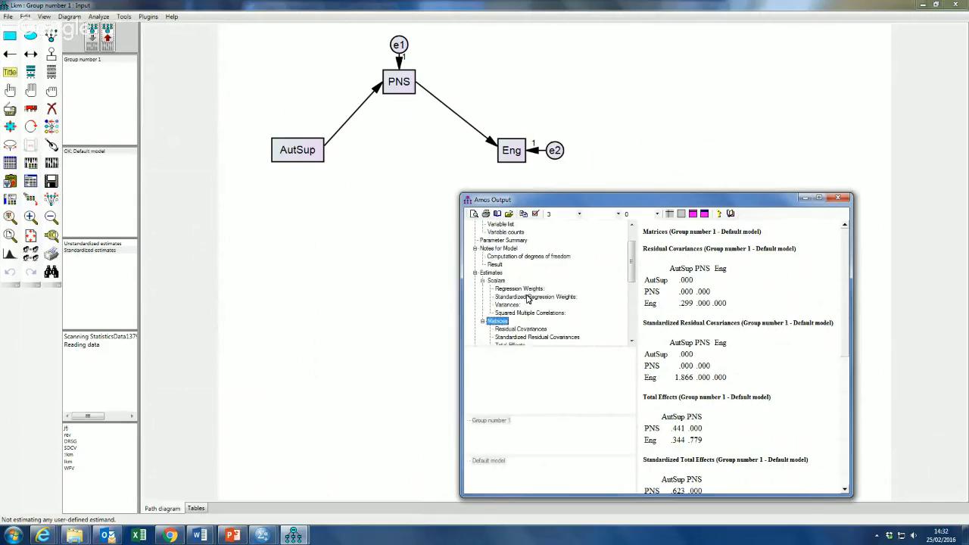
{"action": "key", "text": "Down"}
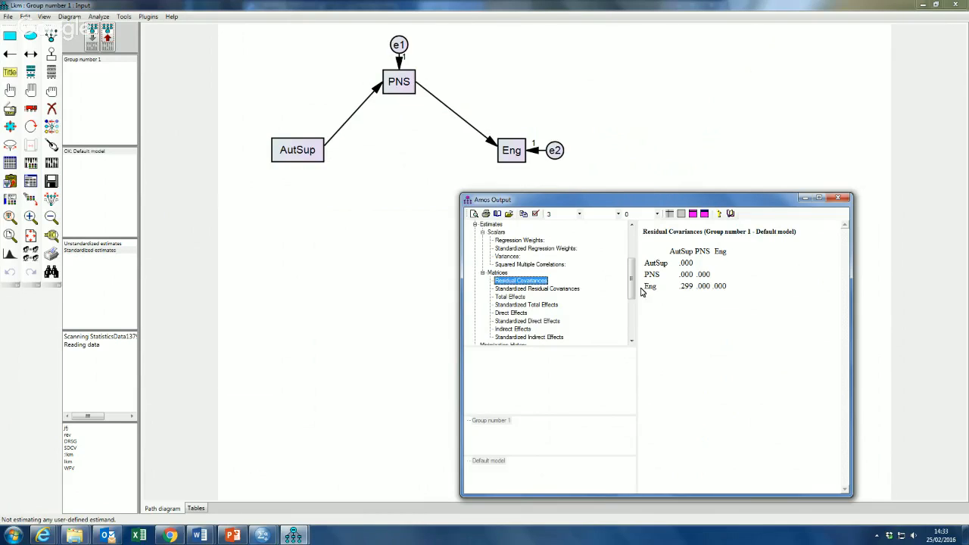
Step: Examine the Model Fit summary from CMIN and the baseline comparisons through RMSEA, moving the output window aside
{"action": "left_click_drag", "start_coordinate": [633, 288], "coordinate": [633, 249]}
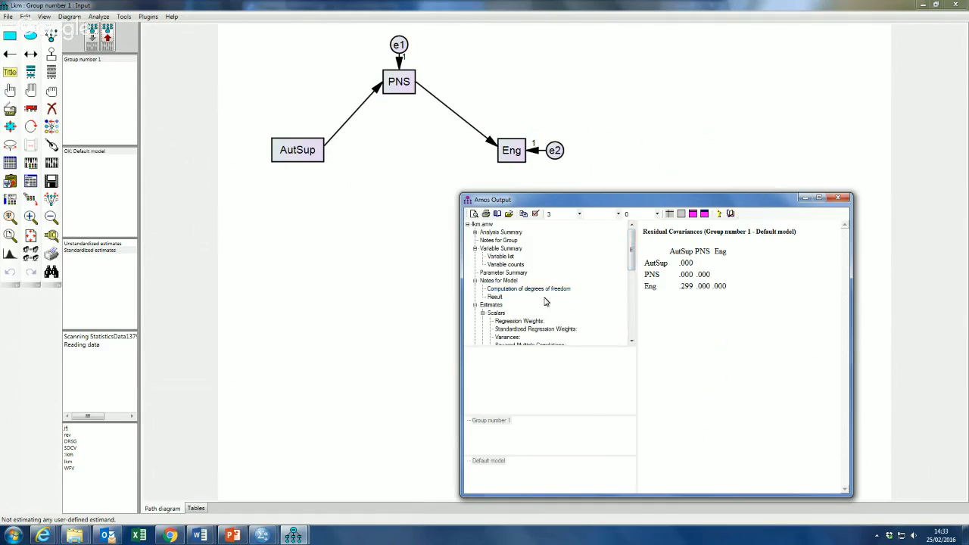
{"action": "scroll", "coordinate": [545, 302], "scroll_direction": "down", "scroll_amount": 5}
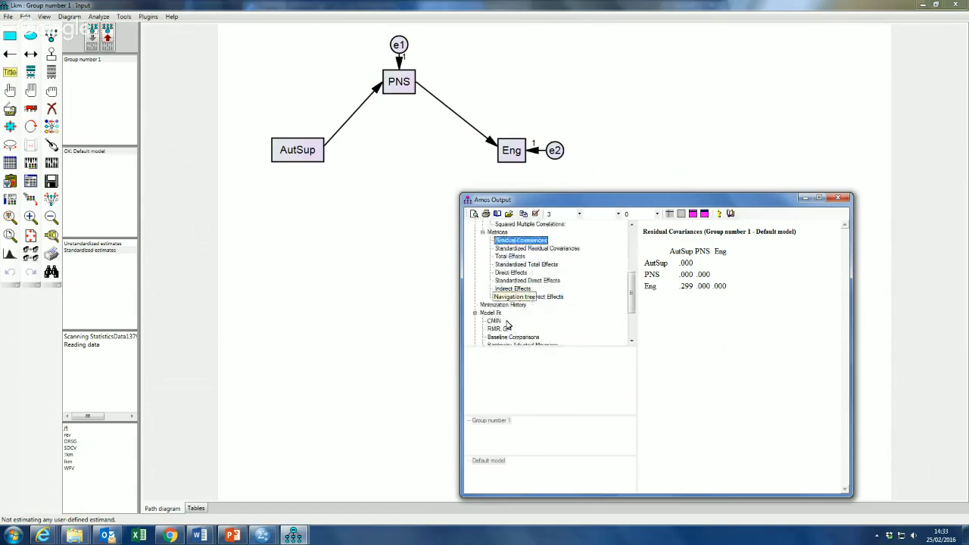
{"action": "scroll", "coordinate": [505, 324], "scroll_direction": "up", "scroll_amount": 5}
{"action": "scroll", "coordinate": [530, 322], "scroll_direction": "down", "scroll_amount": 4}
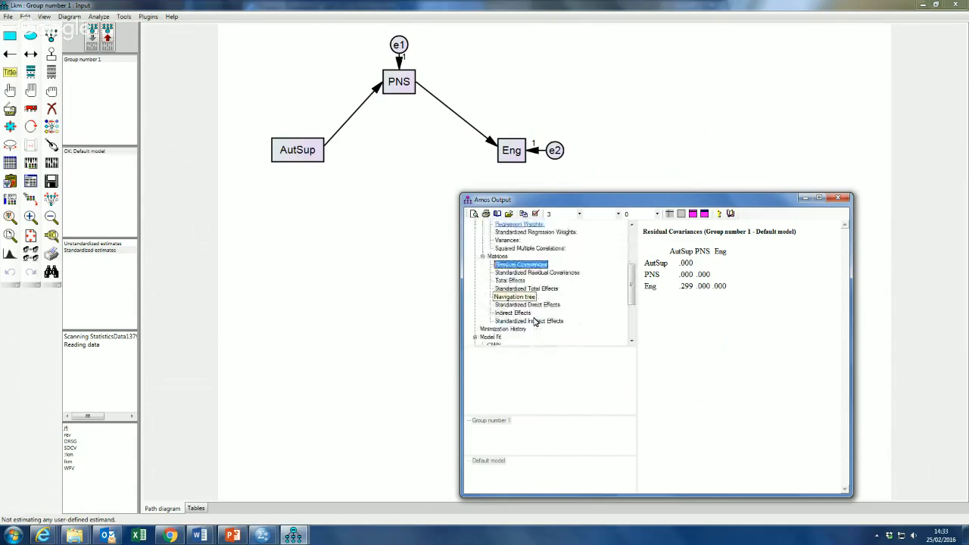
{"action": "scroll", "coordinate": [535, 322], "scroll_direction": "down", "scroll_amount": 3}
{"action": "left_click", "coordinate": [490, 312]}
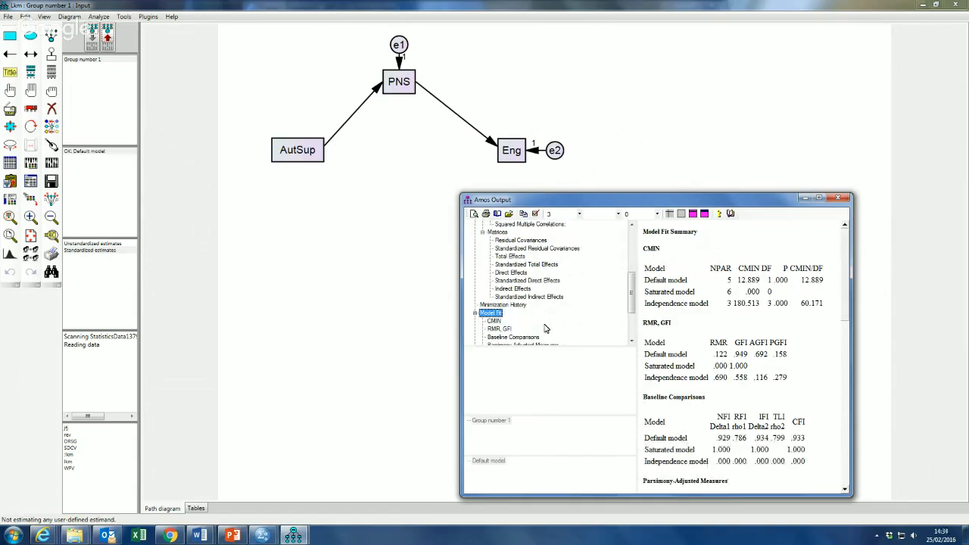
{"action": "left_click_drag", "start_coordinate": [845, 300], "coordinate": [846, 262]}
{"action": "left_click_drag", "start_coordinate": [566, 199], "coordinate": [641, 80]}
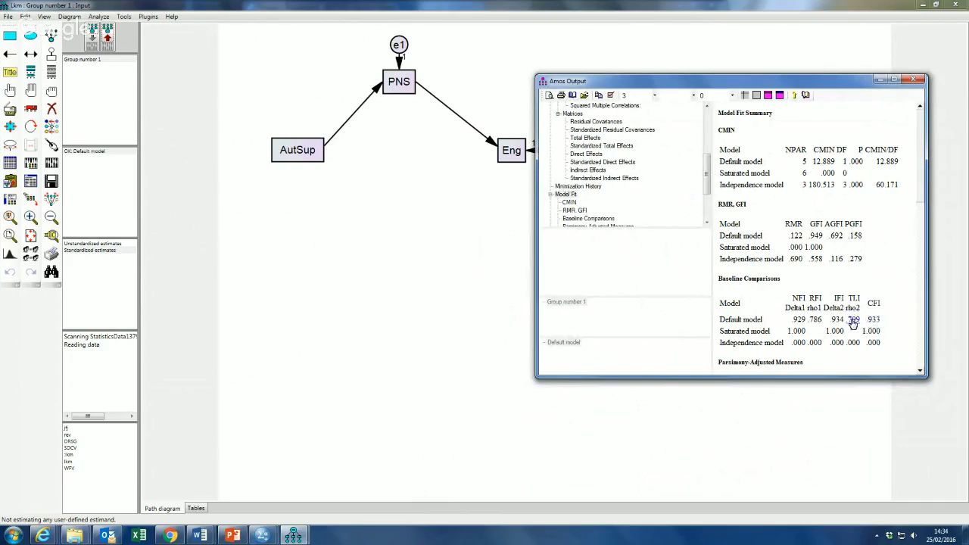
{"action": "scroll", "coordinate": [897, 313], "scroll_direction": "down", "scroll_amount": 3}
{"action": "scroll", "coordinate": [899, 313], "scroll_direction": "down", "scroll_amount": 4}
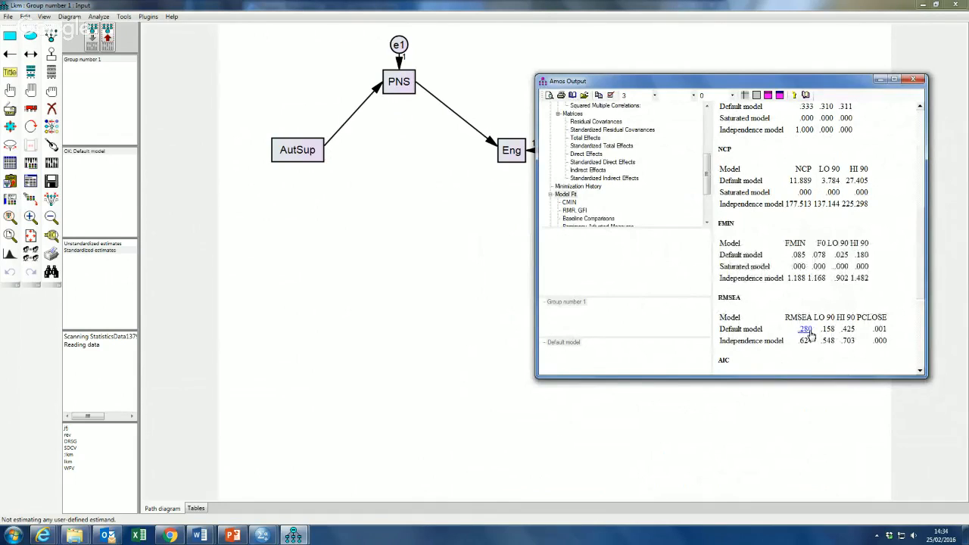
Step: Reposition the output window and examine the Indirect Effects and Standardized Indirect Effects matrices
{"action": "left_click_drag", "start_coordinate": [706, 190], "coordinate": [696, 144]}
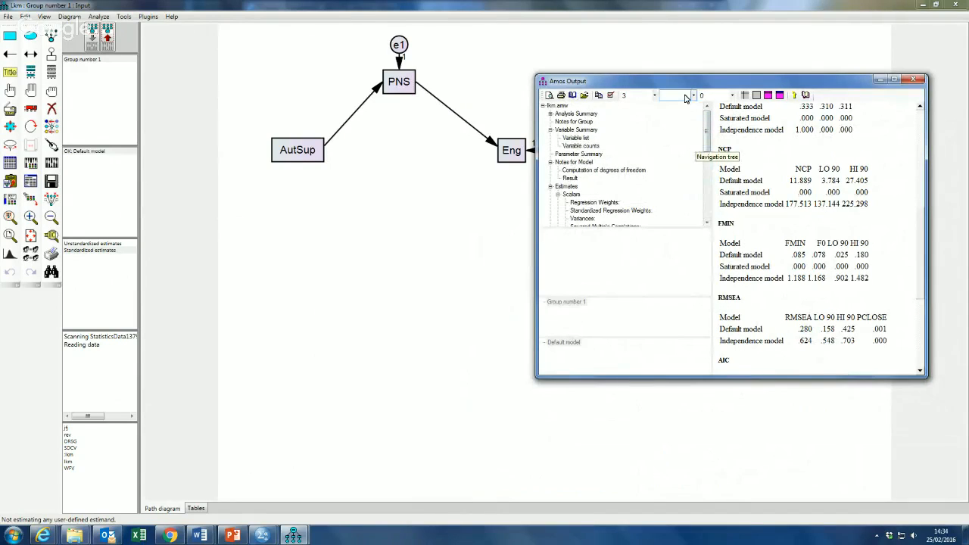
{"action": "left_click_drag", "start_coordinate": [678, 81], "coordinate": [679, 185]}
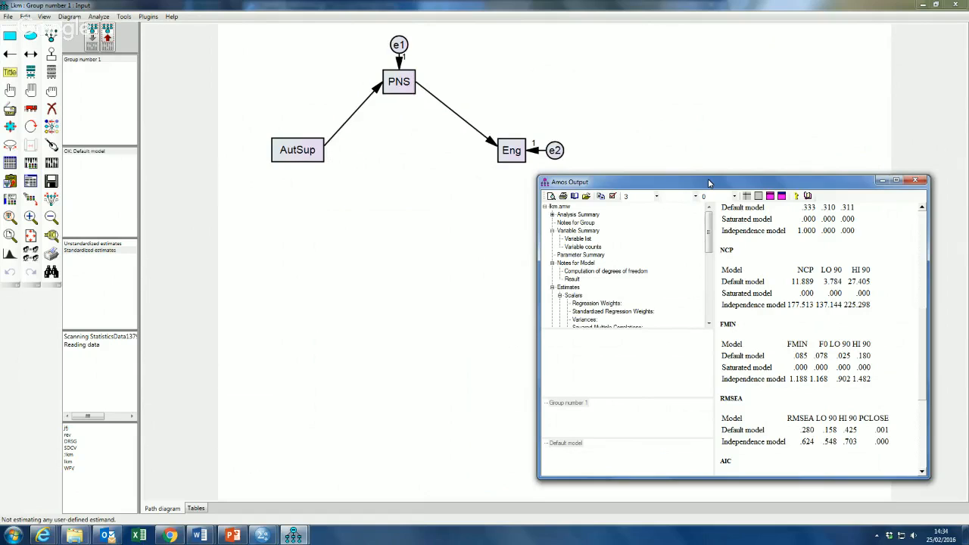
{"action": "left_click_drag", "start_coordinate": [709, 182], "coordinate": [663, 130]}
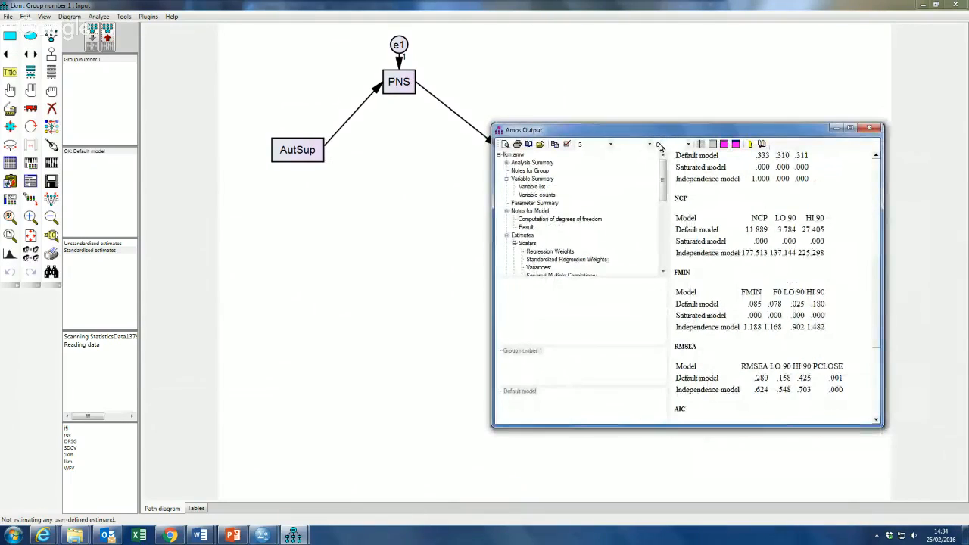
{"action": "left_click_drag", "start_coordinate": [663, 187], "coordinate": [660, 254]}
{"action": "scroll", "coordinate": [575, 227], "scroll_direction": "up", "scroll_amount": 3}
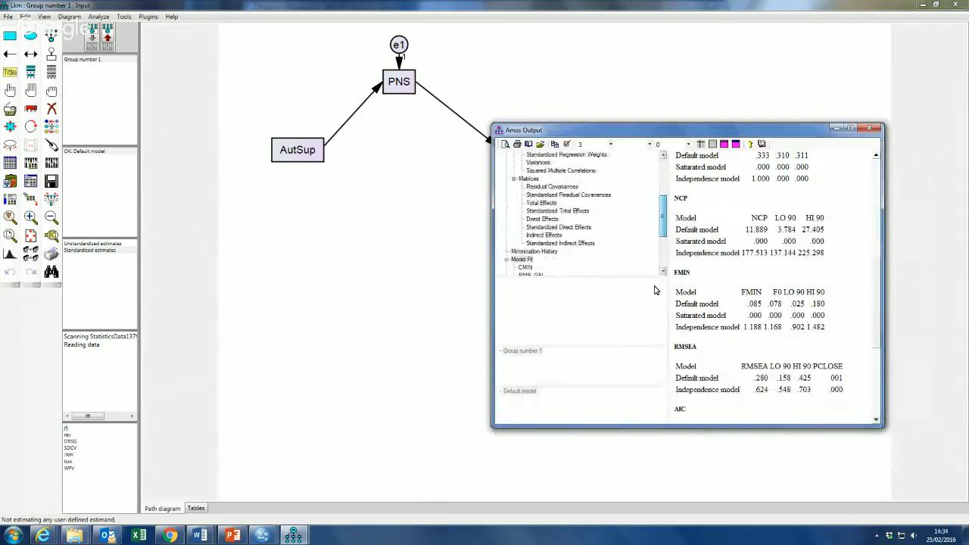
{"action": "left_click", "coordinate": [544, 236]}
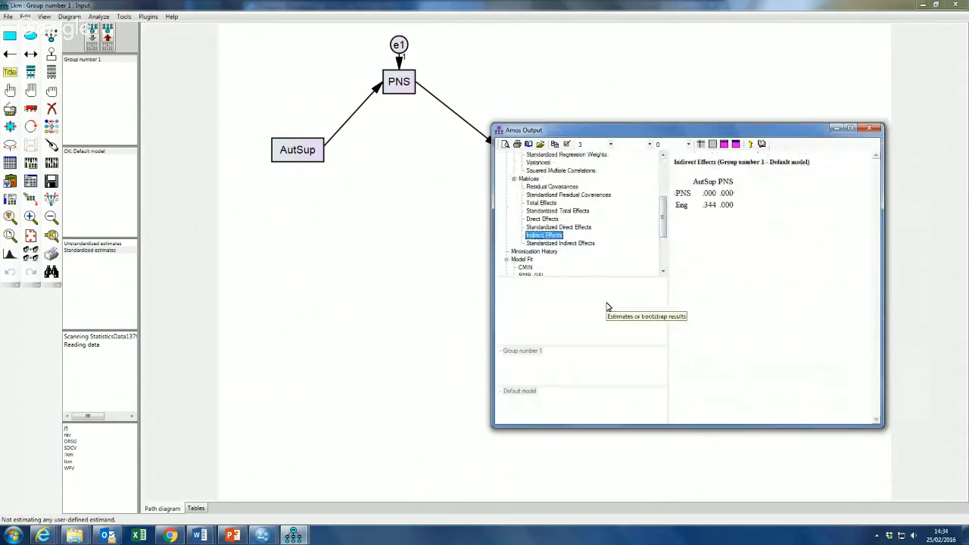
{"action": "left_click", "coordinate": [568, 243]}
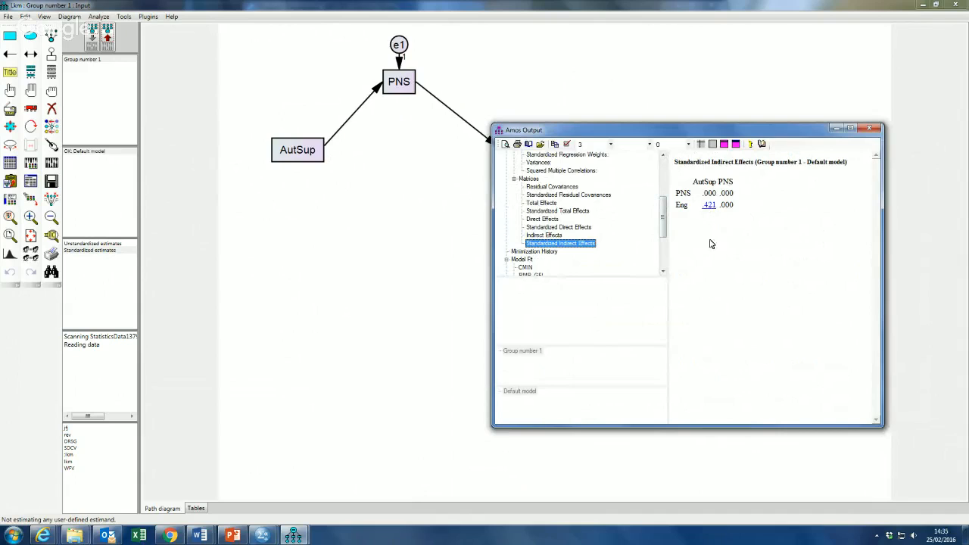
Step: Enable bootstrapping in the analysis properties and set the number of bootstrap samples to 5000
{"action": "left_click", "coordinate": [98, 16]}
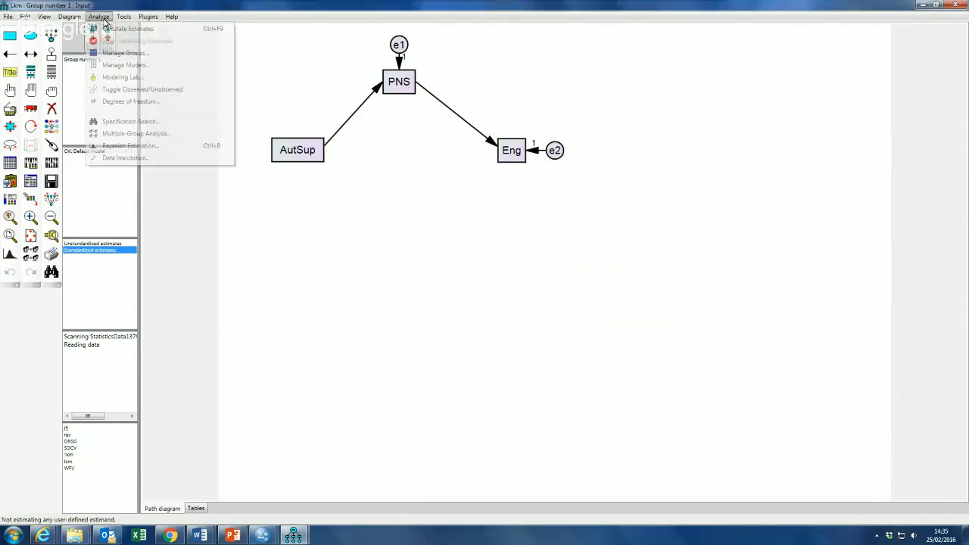
{"action": "mouse_move", "coordinate": [67, 19]}
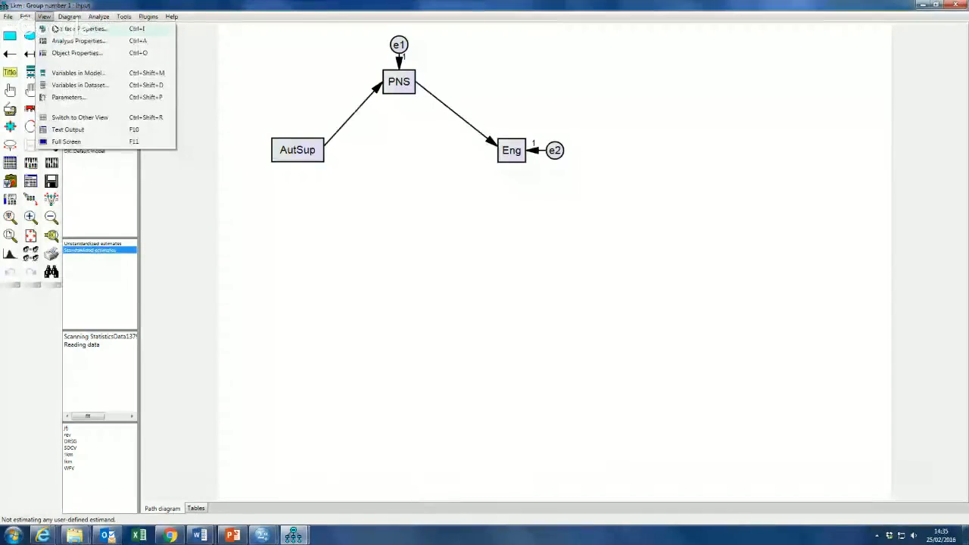
{"action": "left_click", "coordinate": [68, 41]}
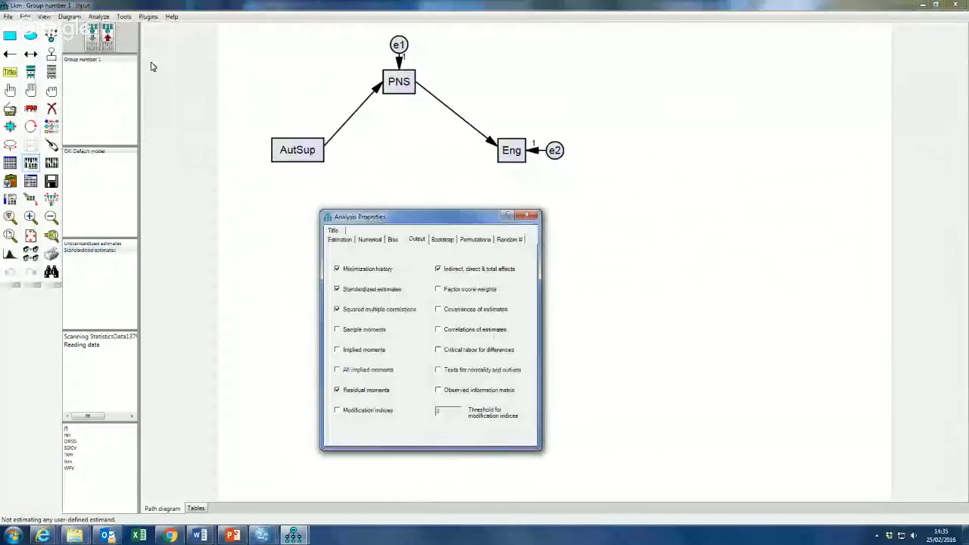
{"action": "left_click", "coordinate": [443, 240]}
{"action": "left_click", "coordinate": [371, 269]}
{"action": "double_click", "coordinate": [442, 272]}
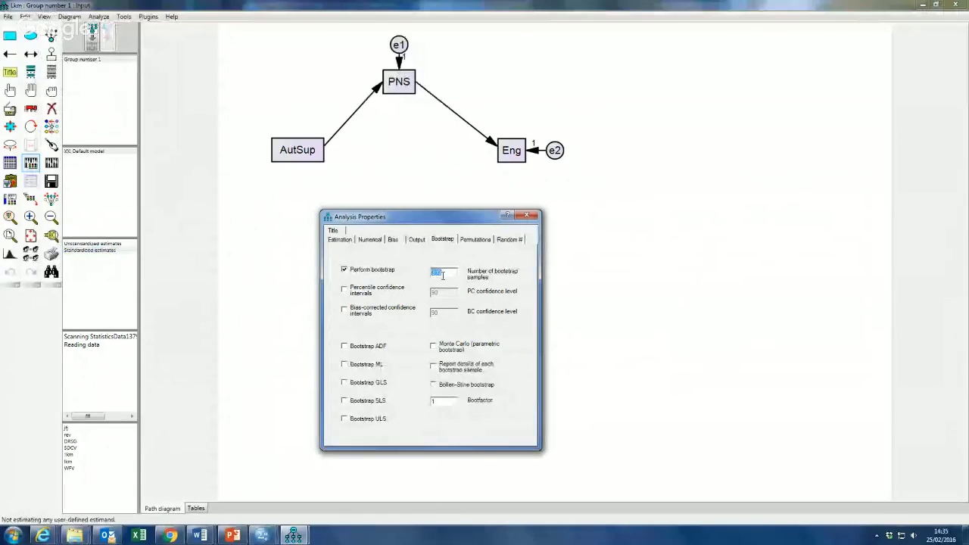
{"action": "type", "text": "5000"}
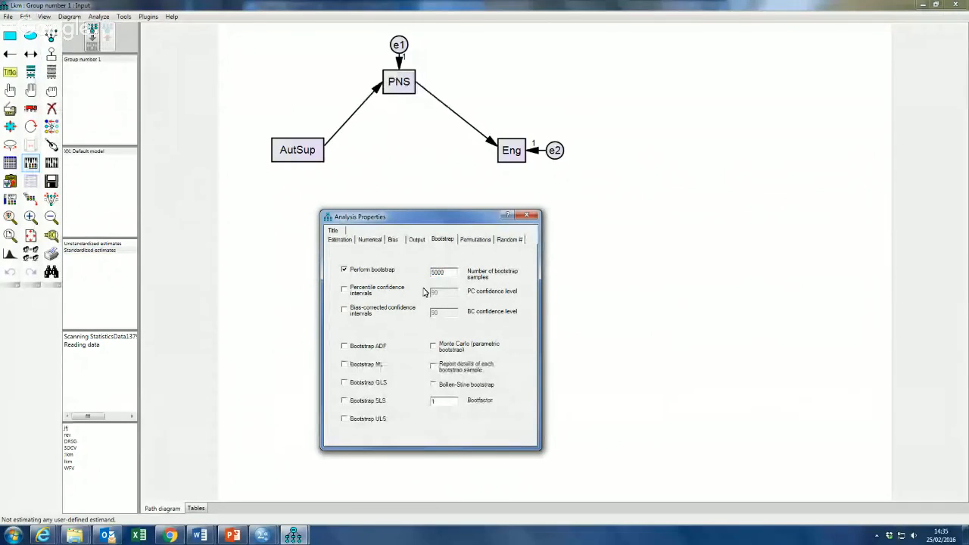
Step: Request percentile confidence intervals with a confidence level of 95, and close the analysis properties
{"action": "left_click", "coordinate": [376, 291]}
{"action": "left_click", "coordinate": [447, 293]}
{"action": "type", "text": "95"}
{"action": "left_click", "coordinate": [527, 215]}
Step: Calculate the estimates with bootstrapping and show the standardized estimates on the path diagram
{"action": "left_click", "coordinate": [98, 16]}
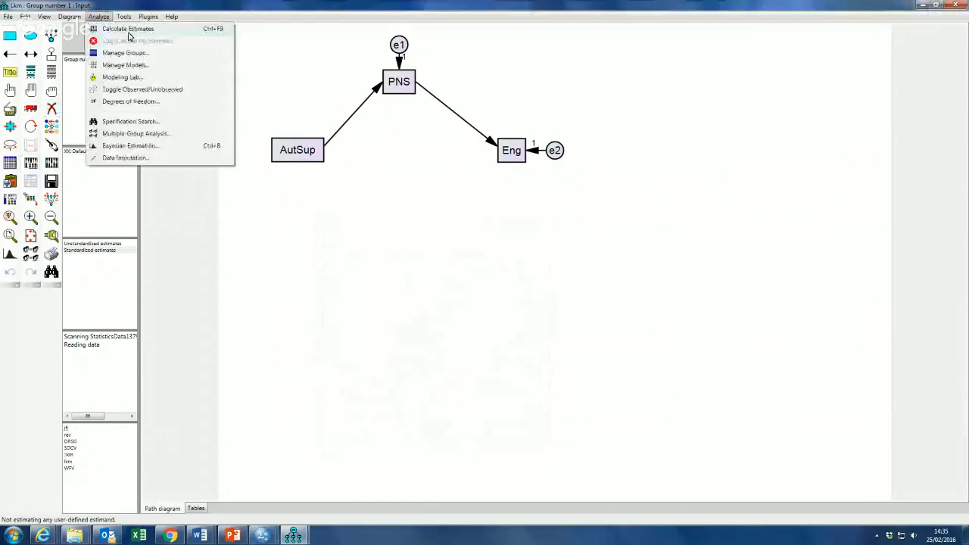
{"action": "left_click", "coordinate": [132, 28]}
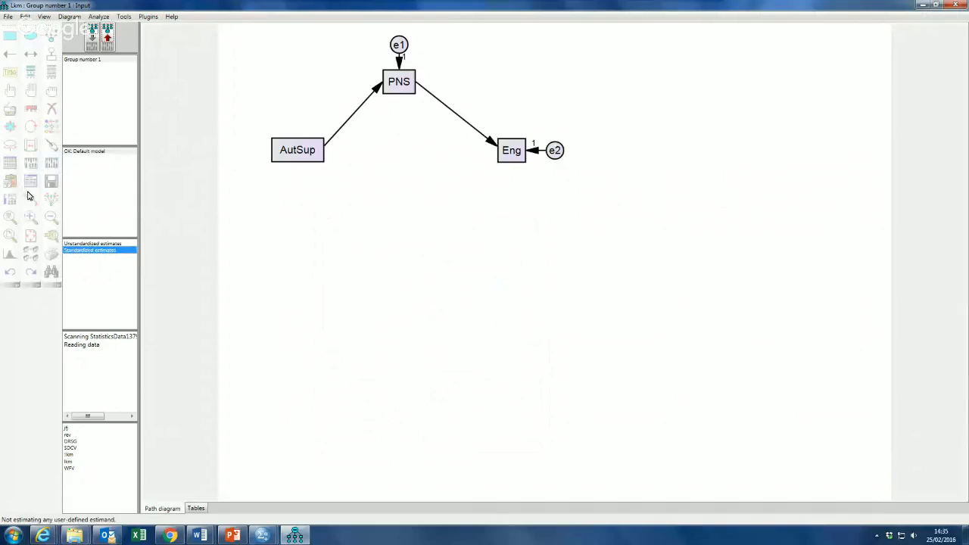
{"action": "left_click", "coordinate": [109, 40]}
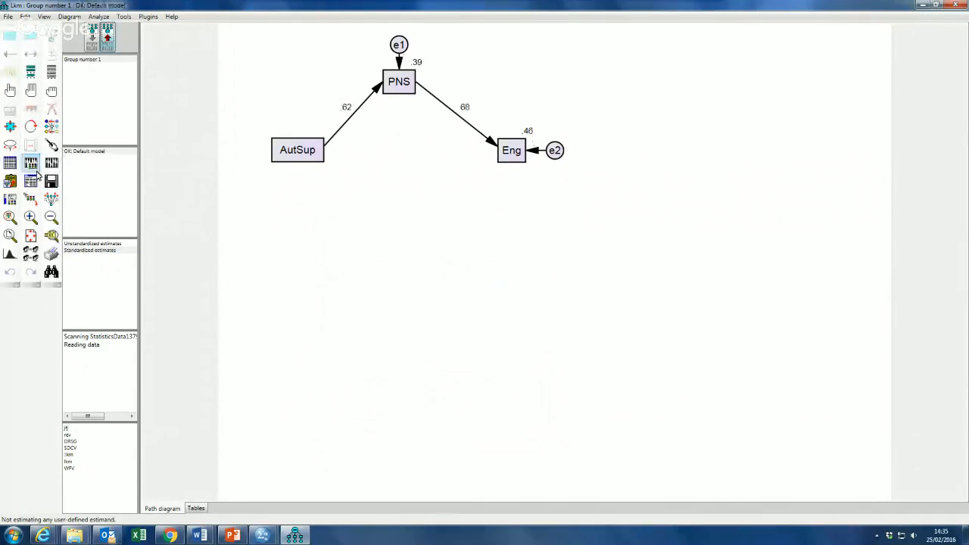
Step: Open the text output and display the Indirect Effects matrix under the estimates
{"action": "left_click", "coordinate": [31, 181]}
{"action": "left_click", "coordinate": [506, 210]}
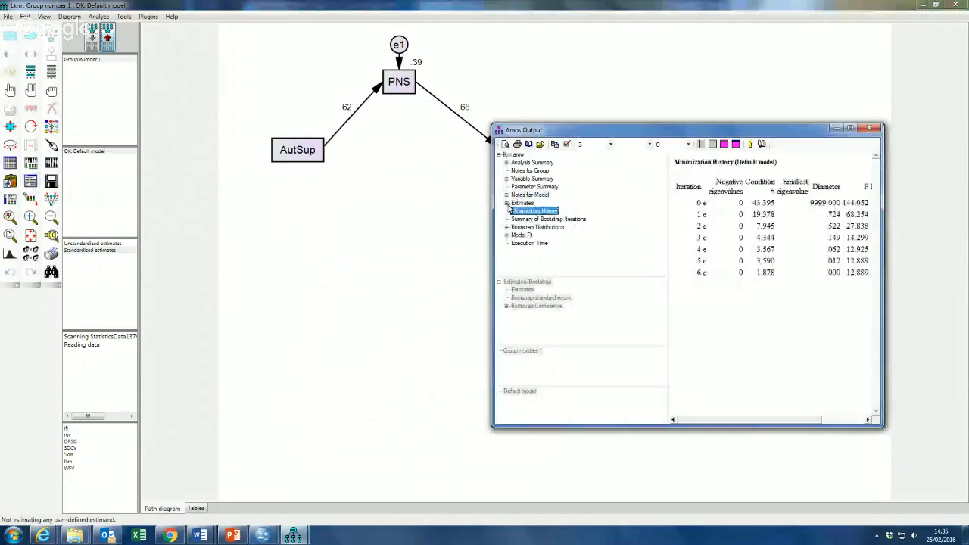
{"action": "left_click", "coordinate": [506, 204]}
{"action": "left_click", "coordinate": [514, 219]}
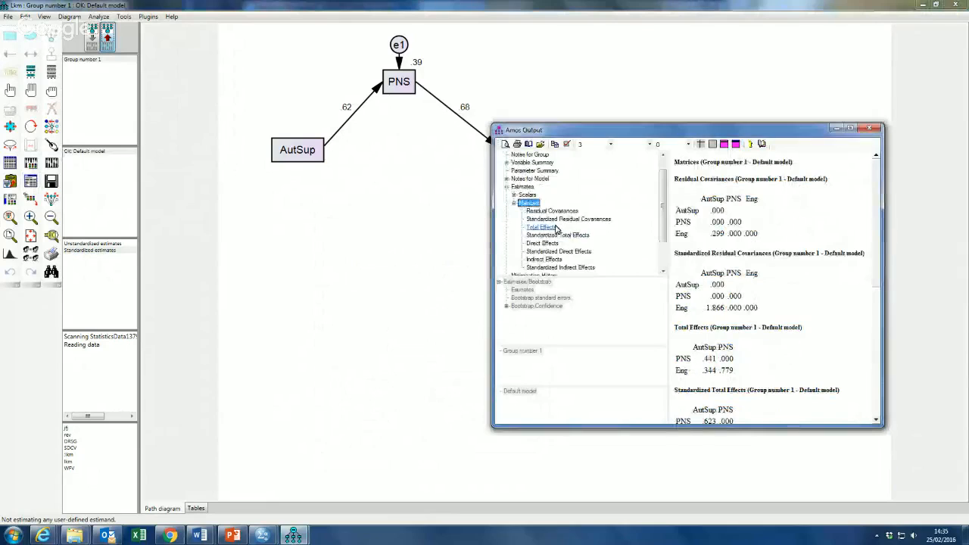
{"action": "left_click", "coordinate": [557, 260]}
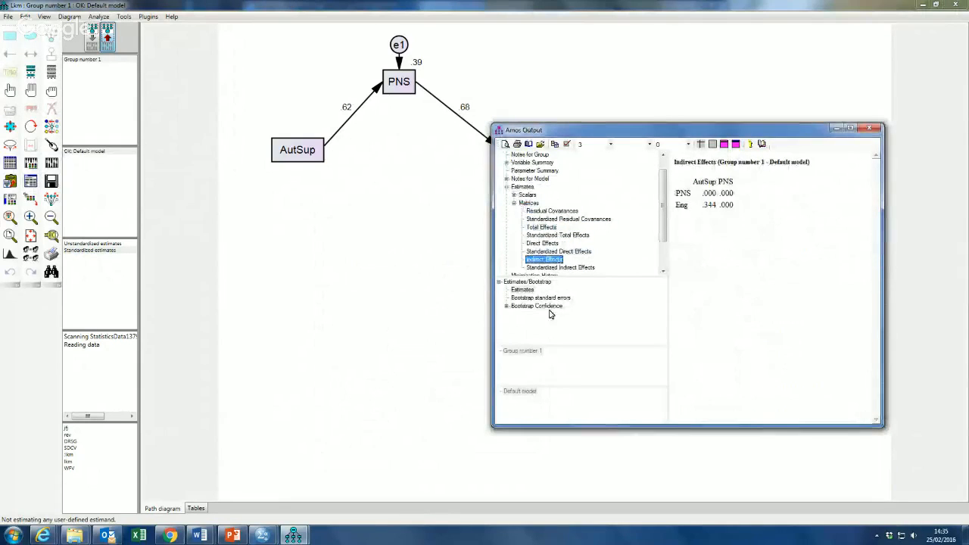
Step: Examine the percentile-method bootstrap confidence bounds for the indirect effects, return to their point estimates, and minimize the output
{"action": "left_click", "coordinate": [506, 305]}
{"action": "left_click", "coordinate": [531, 314]}
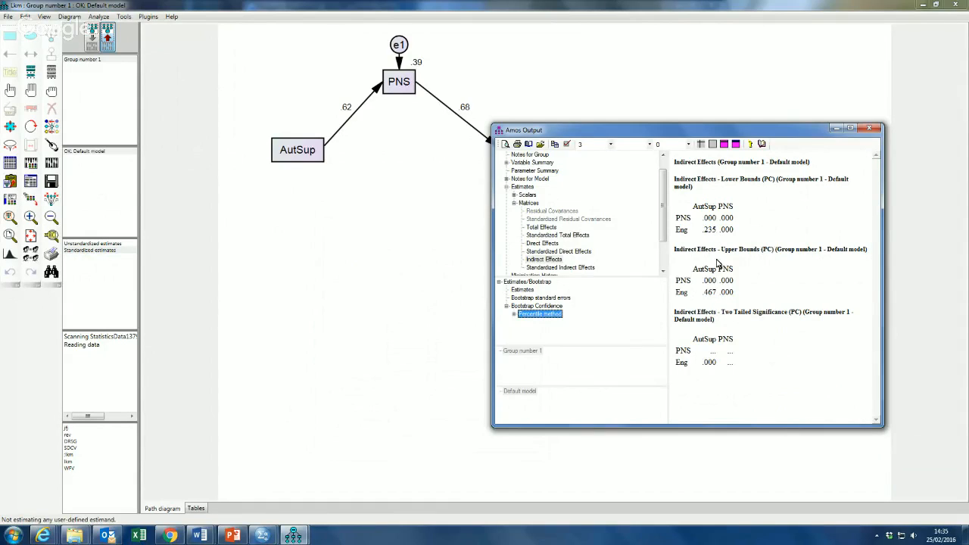
{"action": "left_click", "coordinate": [548, 260]}
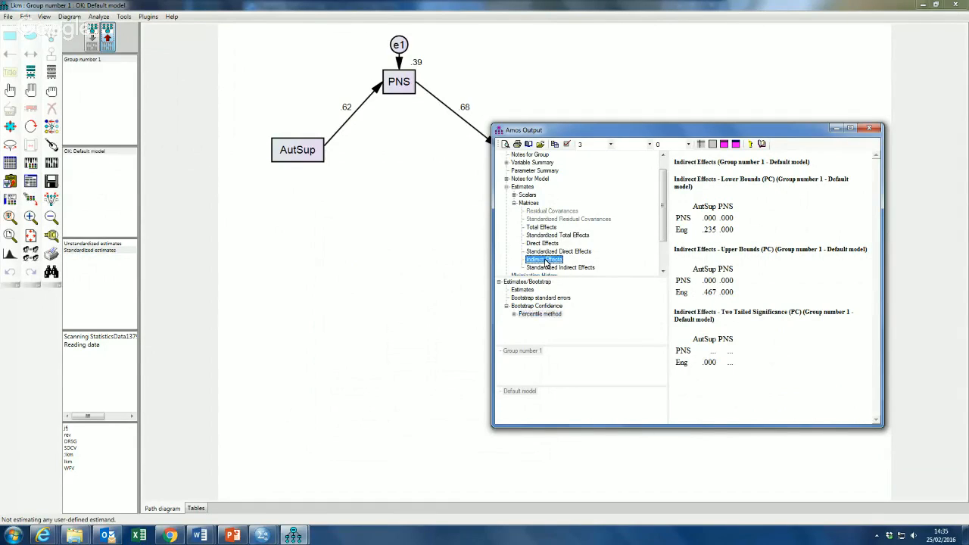
{"action": "left_click", "coordinate": [522, 289]}
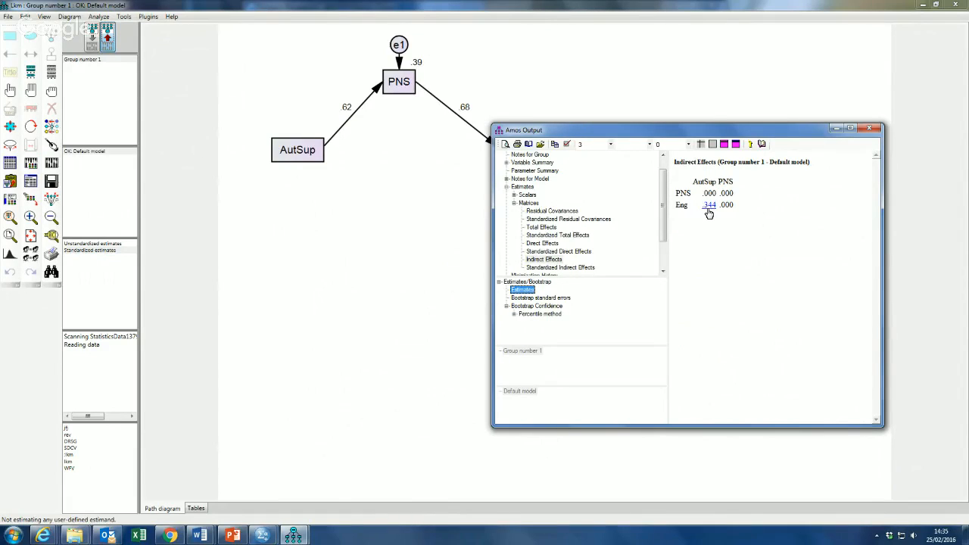
{"action": "left_click_drag", "start_coordinate": [695, 123], "coordinate": [647, 197]}
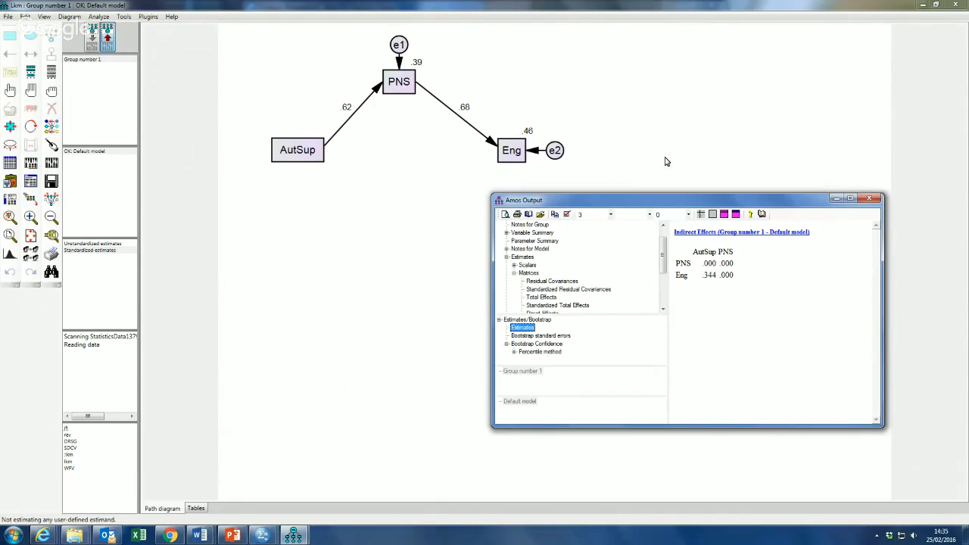
{"action": "left_click", "coordinate": [835, 198]}
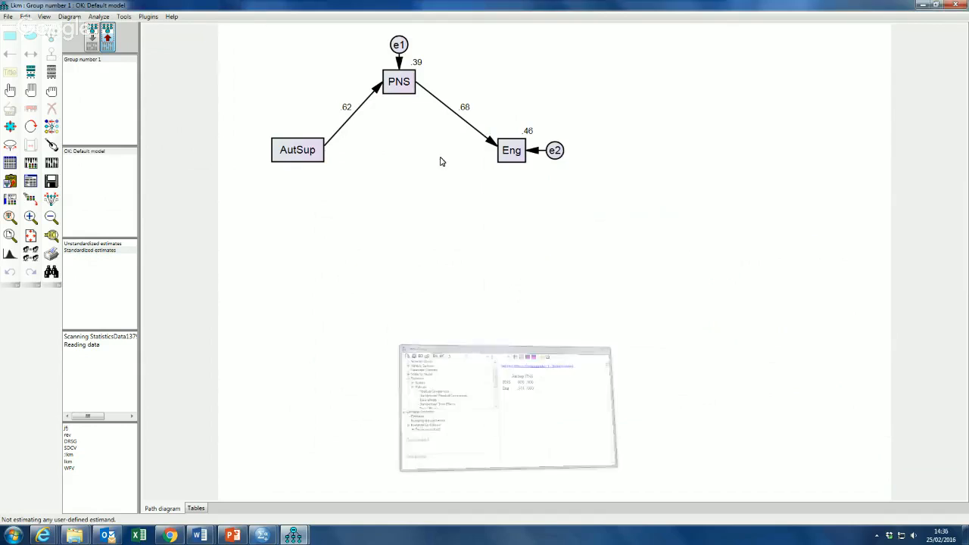
Step: Return to the input path diagram and draw a direct path from AutSup to Eng
{"action": "left_click", "coordinate": [88, 38]}
{"action": "left_click", "coordinate": [10, 54]}
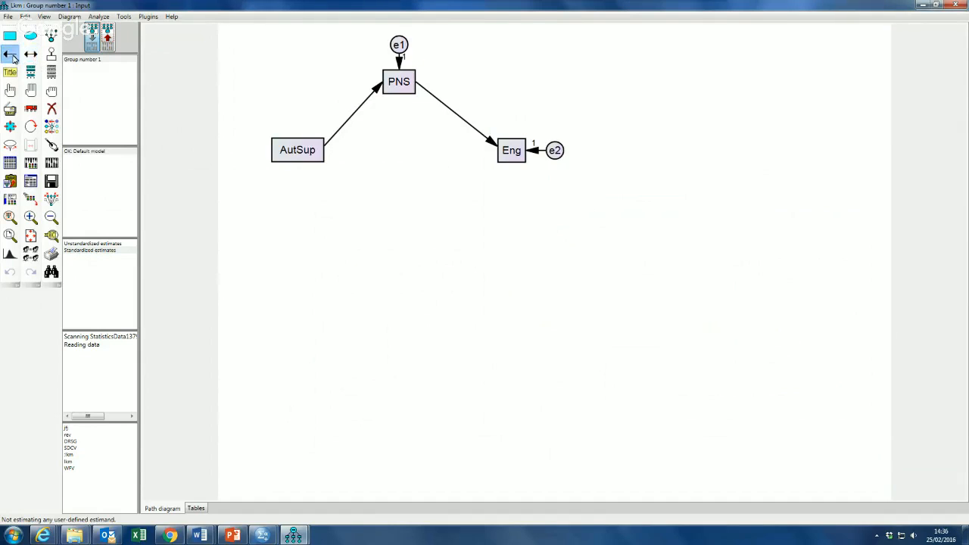
{"action": "left_click_drag", "start_coordinate": [321, 154], "coordinate": [512, 154]}
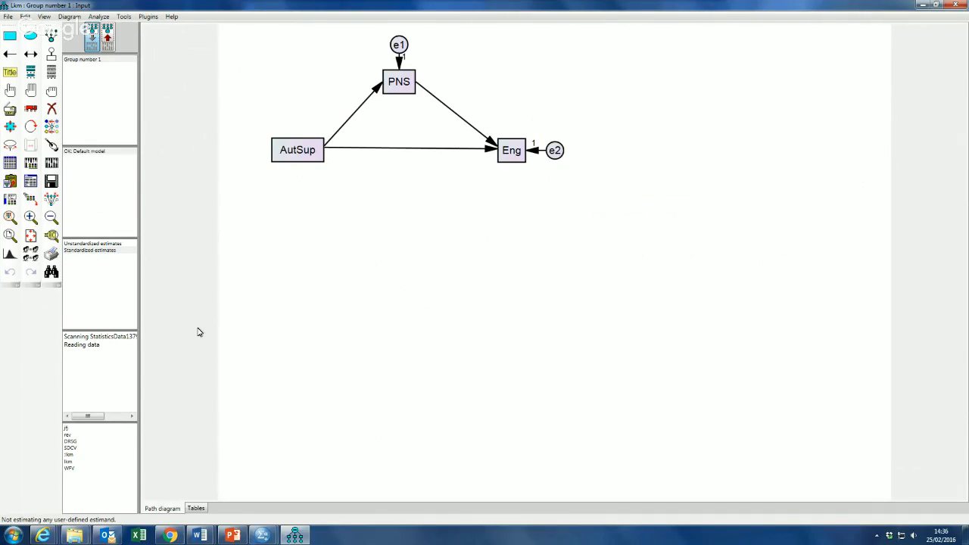
Step: Erase AutSup, PNS, Eng and both error terms from the path diagram
{"action": "left_click", "coordinate": [51, 108]}
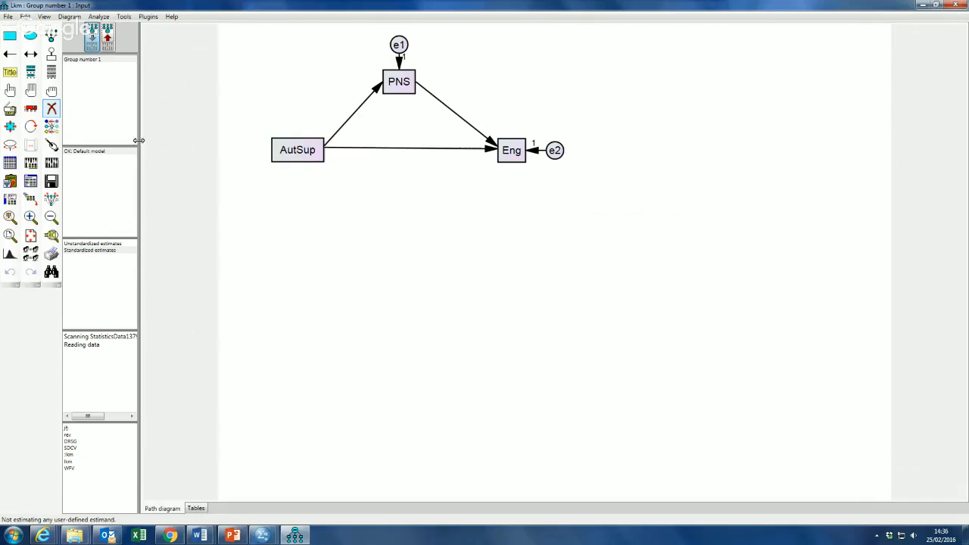
{"action": "left_click", "coordinate": [288, 150]}
{"action": "left_click", "coordinate": [399, 80]}
{"action": "left_click", "coordinate": [399, 46]}
{"action": "left_click", "coordinate": [515, 150]}
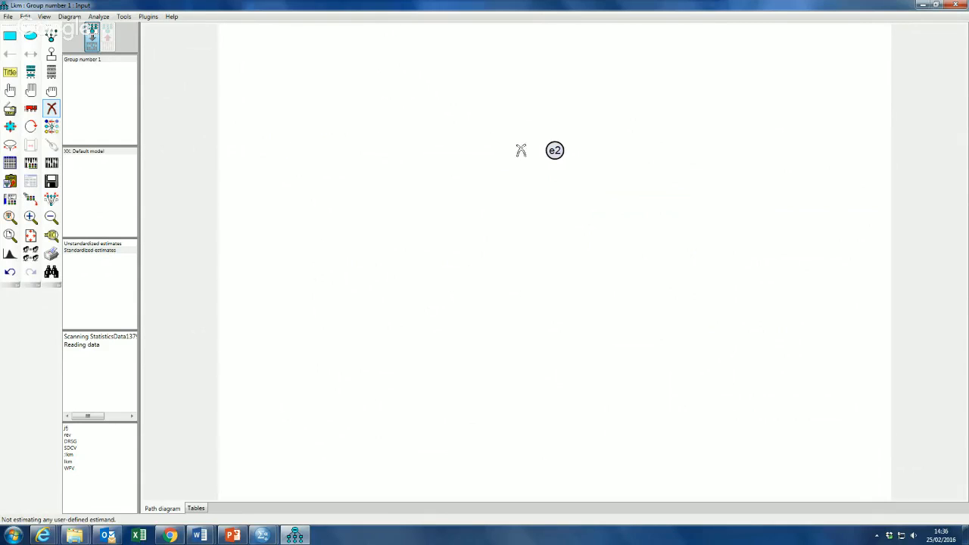
{"action": "left_click", "coordinate": [555, 151]}
{"action": "left_click", "coordinate": [555, 151]}
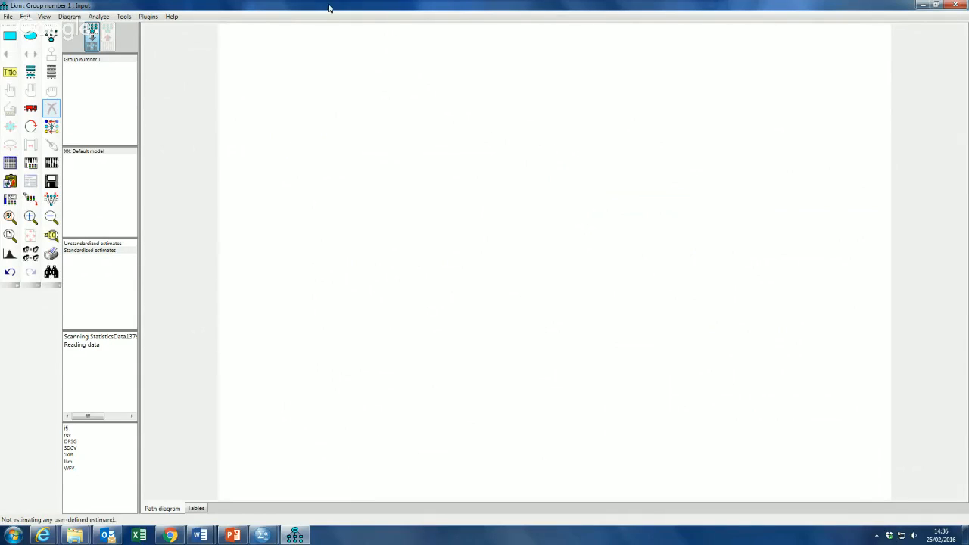
Step: Dock Amos on one half of the screen, switch to the PowerPoint lecture, and show slide 25, "But Why is This a Problem?"
{"action": "left_click_drag", "start_coordinate": [329, 6], "coordinate": [2, 7]}
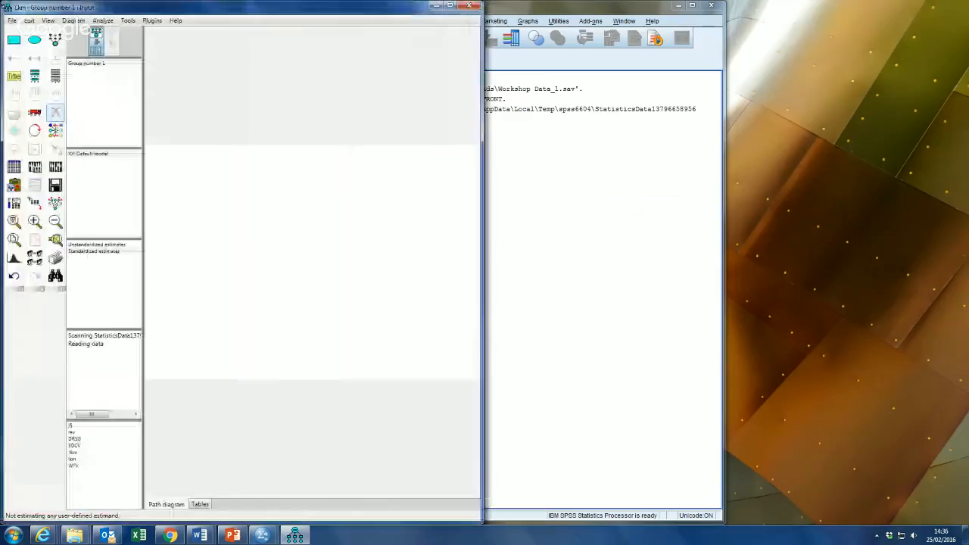
{"action": "left_click", "coordinate": [233, 535]}
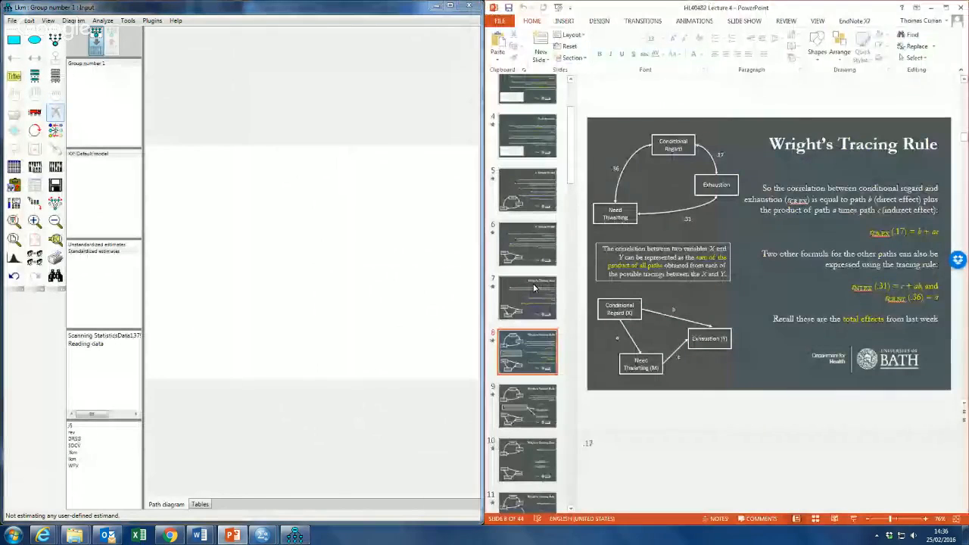
{"action": "scroll", "coordinate": [532, 288], "scroll_direction": "down", "scroll_amount": 2}
{"action": "scroll", "coordinate": [532, 287], "scroll_direction": "down", "scroll_amount": 5}
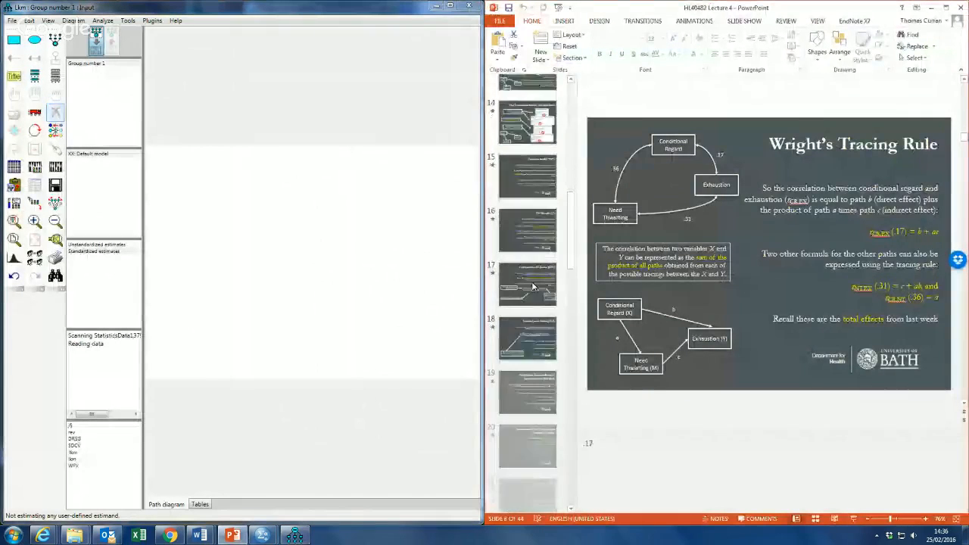
{"action": "scroll", "coordinate": [532, 288], "scroll_direction": "down", "scroll_amount": 2}
{"action": "scroll", "coordinate": [532, 286], "scroll_direction": "down", "scroll_amount": 1}
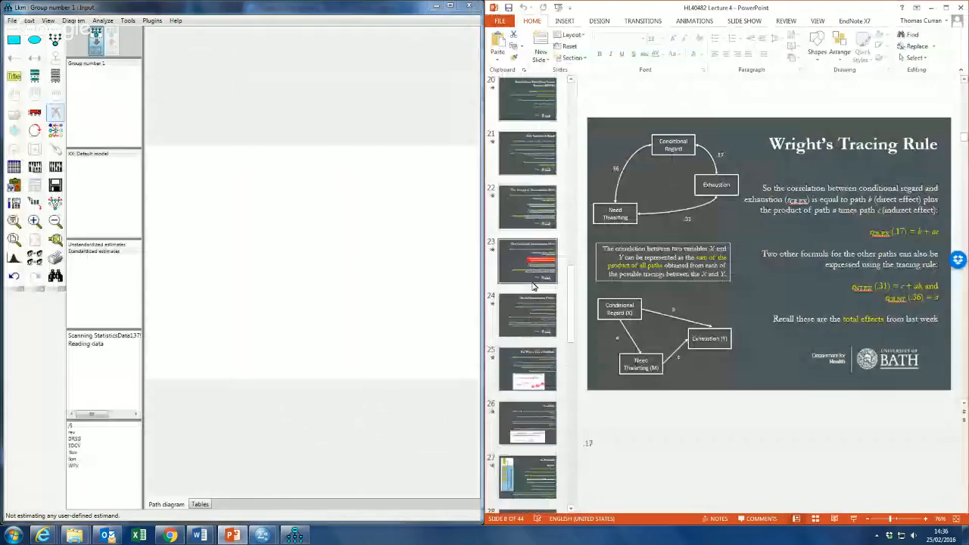
{"action": "left_click", "coordinate": [529, 376]}
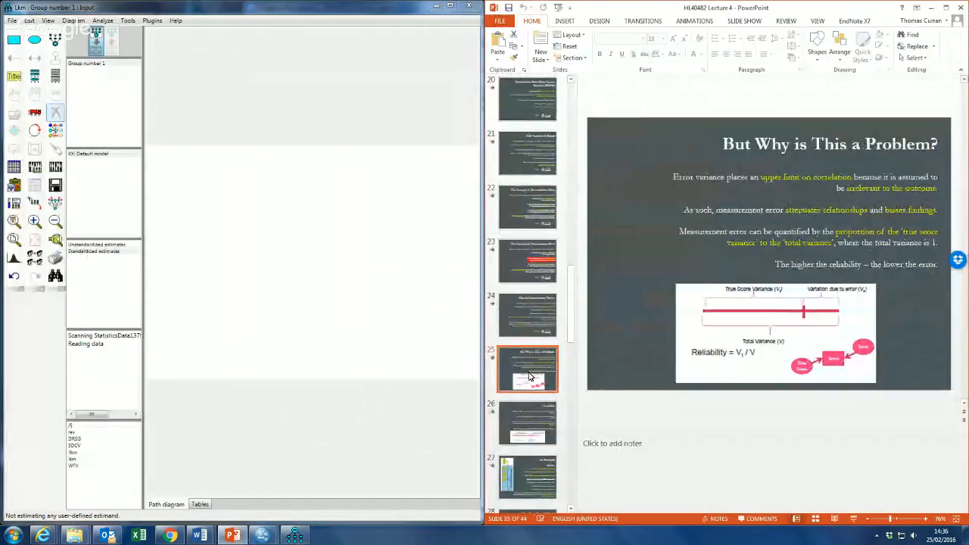
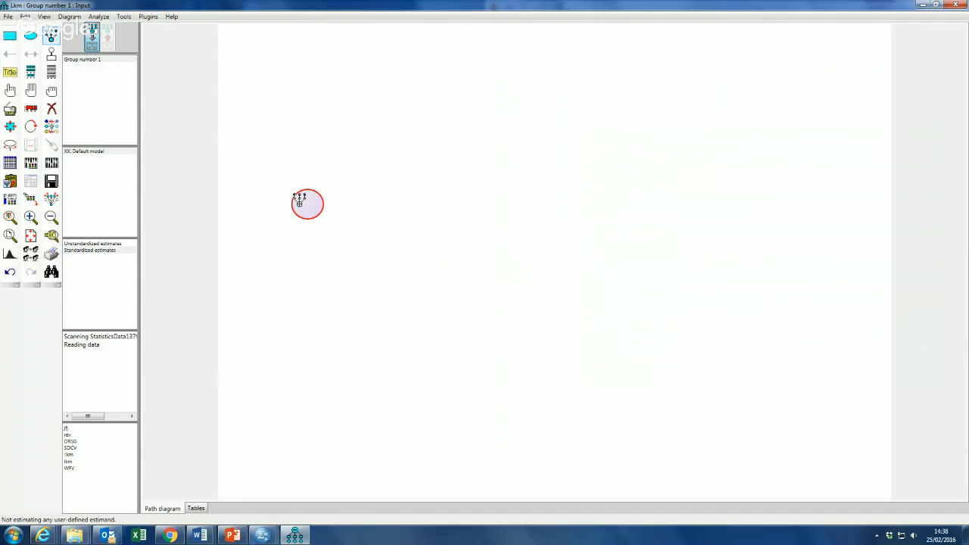
Step: Add four indicators with error terms to the first latent variable
{"action": "left_click", "coordinate": [305, 199]}
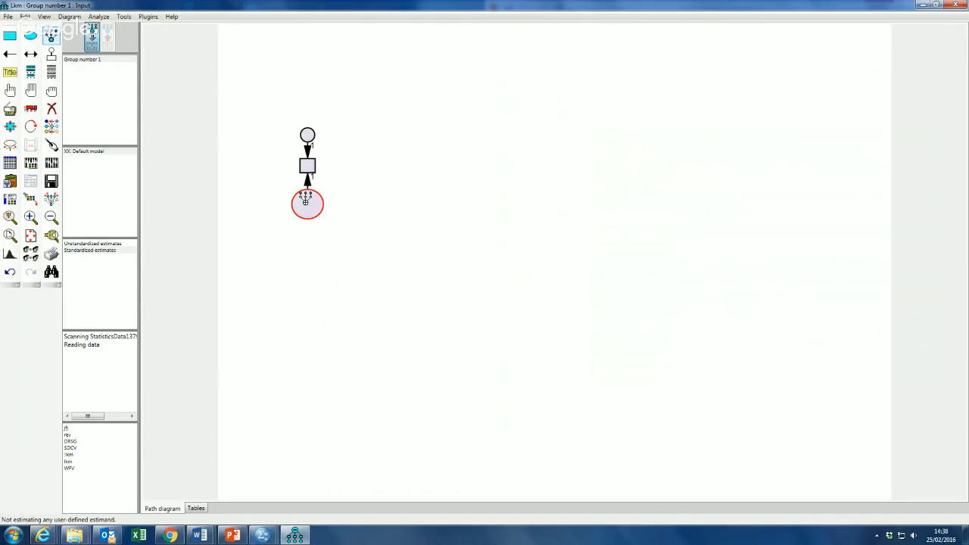
{"action": "left_click", "coordinate": [305, 200]}
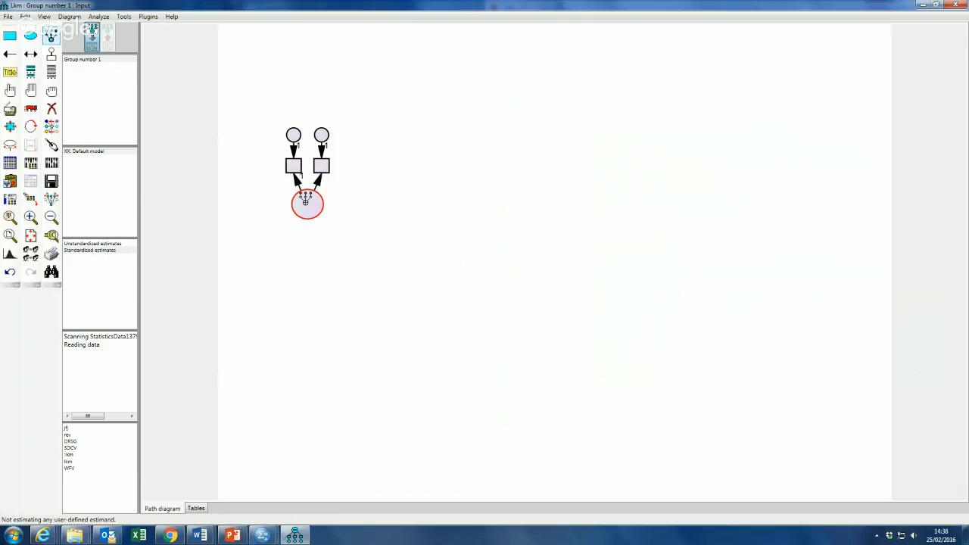
{"action": "left_click", "coordinate": [305, 200]}
{"action": "left_click", "coordinate": [305, 200]}
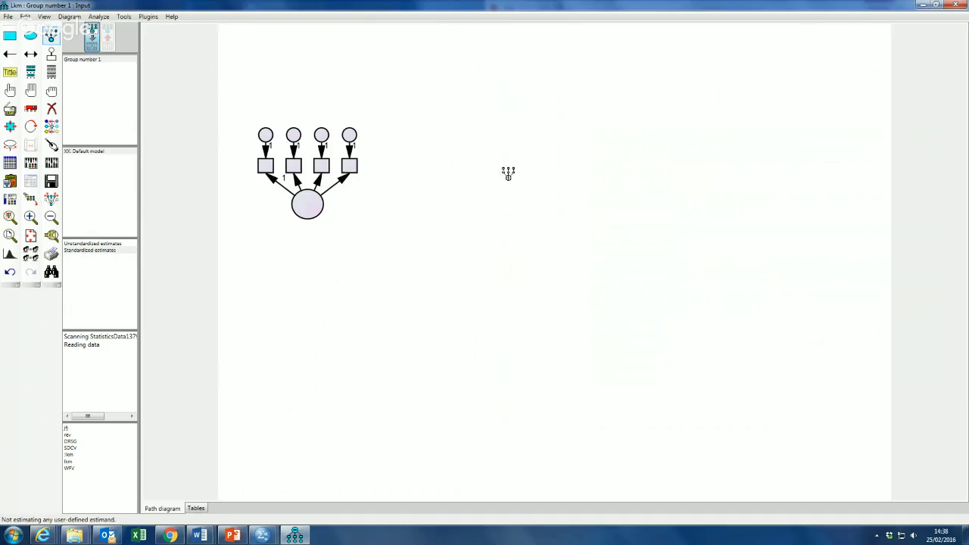
Step: Draw a second latent variable higher up in the middle of the diagram and give it three indicators with error terms
{"action": "left_click_drag", "start_coordinate": [486, 99], "coordinate": [517, 123]}
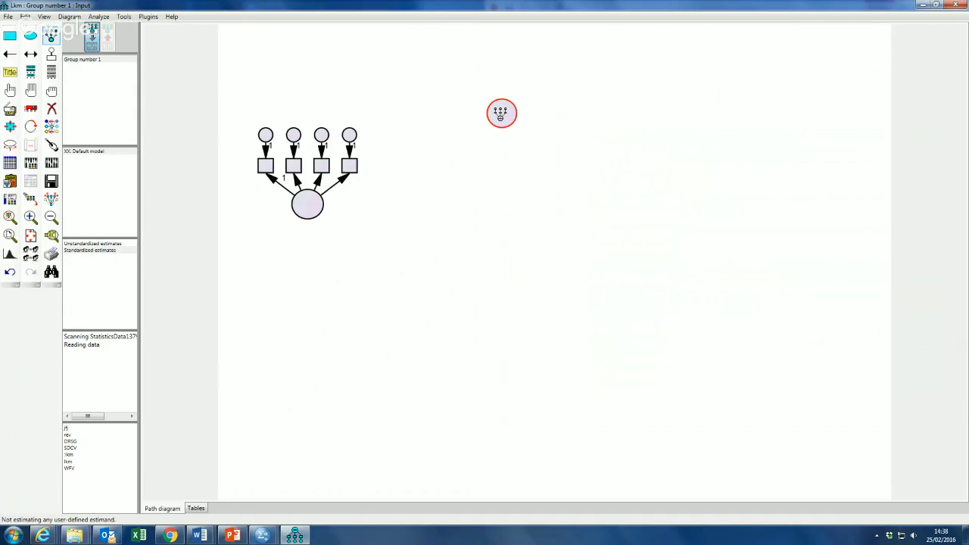
{"action": "left_click", "coordinate": [499, 114]}
{"action": "left_click", "coordinate": [500, 113]}
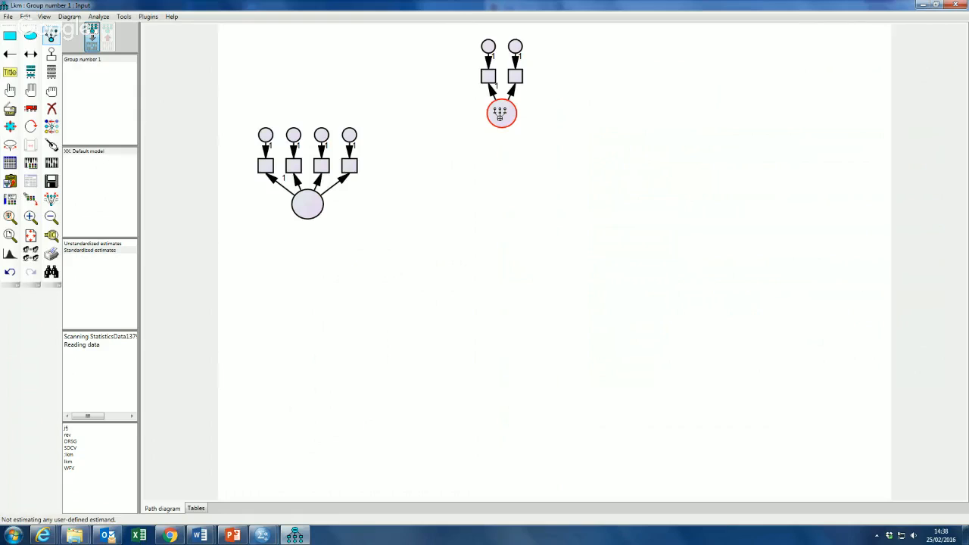
{"action": "left_click", "coordinate": [500, 114]}
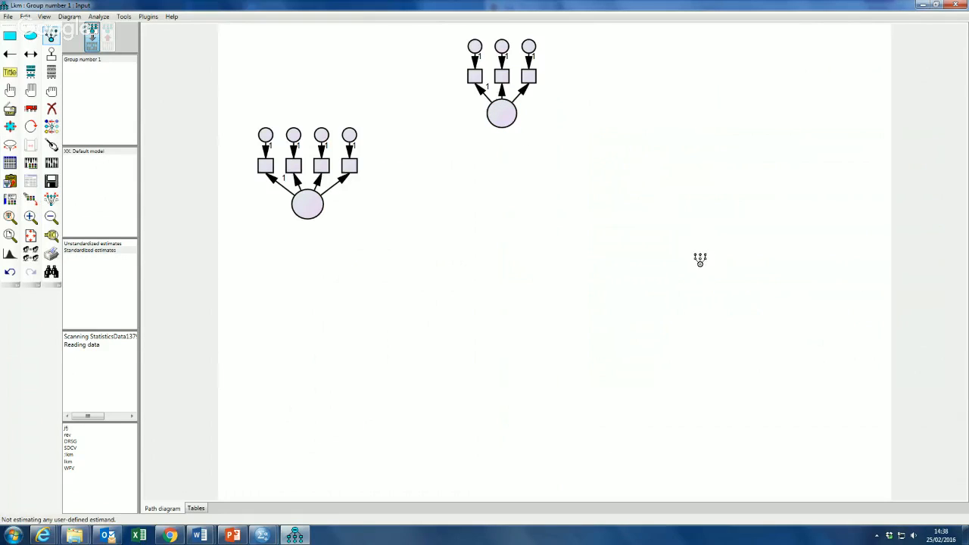
Step: Draw a third latent variable on the far side of the diagram and give it five indicators with error terms
{"action": "left_click_drag", "start_coordinate": [675, 217], "coordinate": [714, 248]}
{"action": "left_click", "coordinate": [698, 230]}
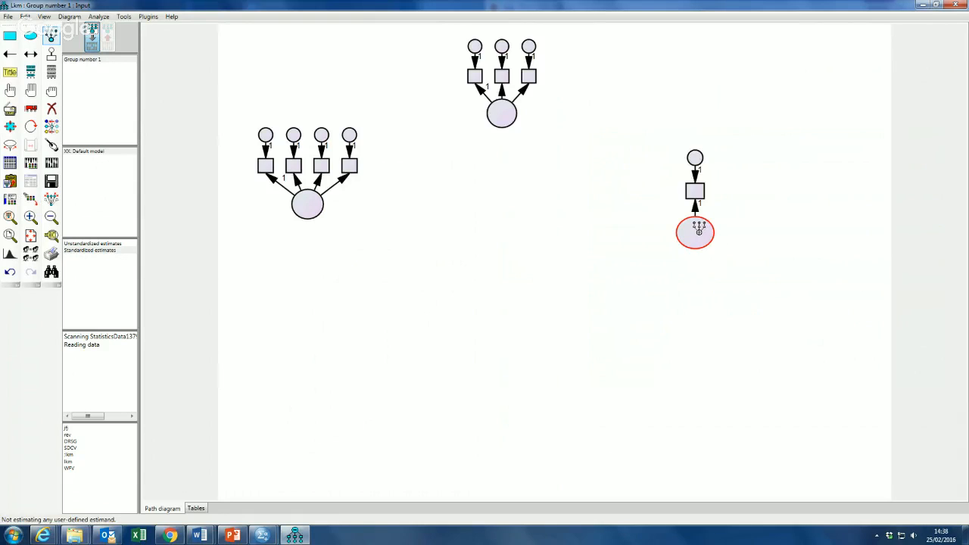
{"action": "left_click", "coordinate": [698, 231]}
{"action": "left_click", "coordinate": [698, 230]}
{"action": "left_click", "coordinate": [698, 231]}
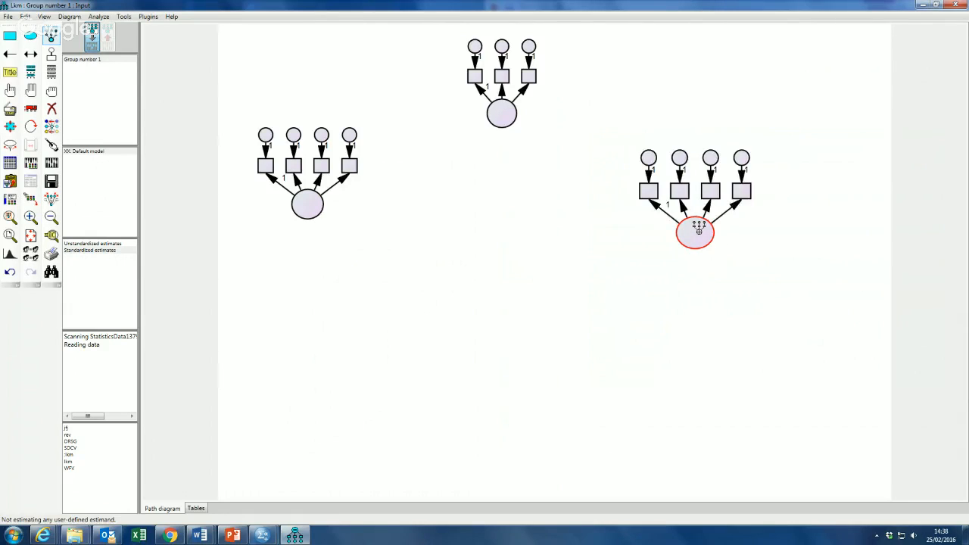
{"action": "left_click", "coordinate": [698, 231]}
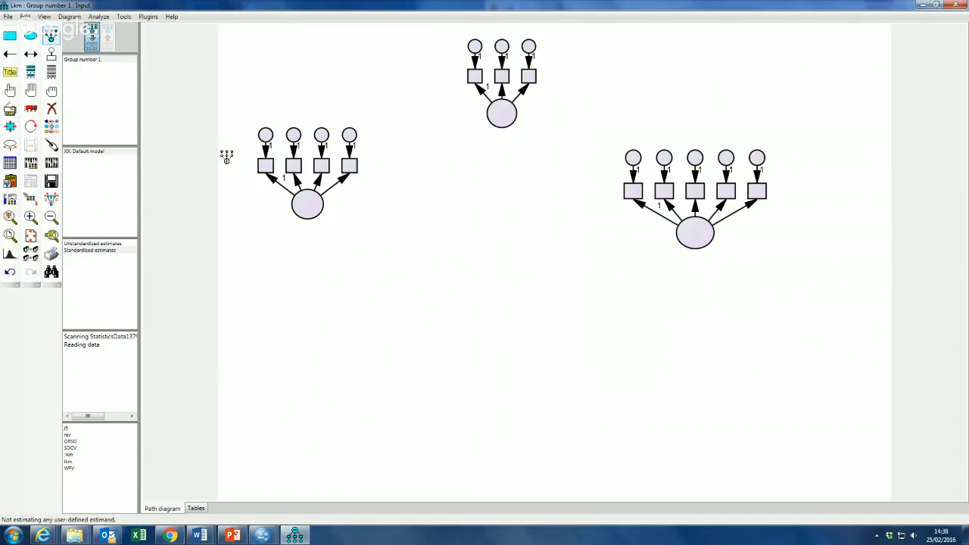
Step: Attach a residual variable beside the three-indicator latent variable and another beside the five-indicator one
{"action": "left_click", "coordinate": [51, 53]}
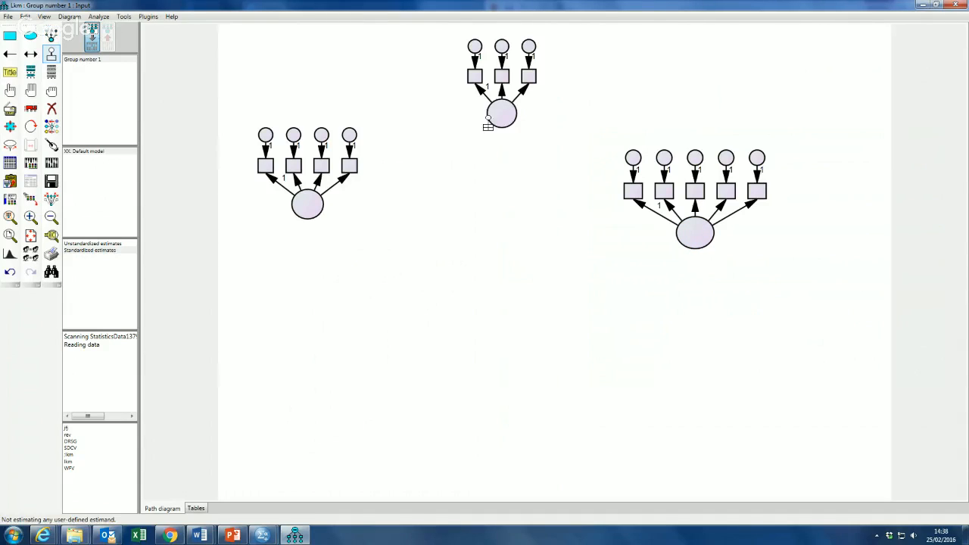
{"action": "left_click", "coordinate": [490, 117]}
{"action": "left_click", "coordinate": [497, 113]}
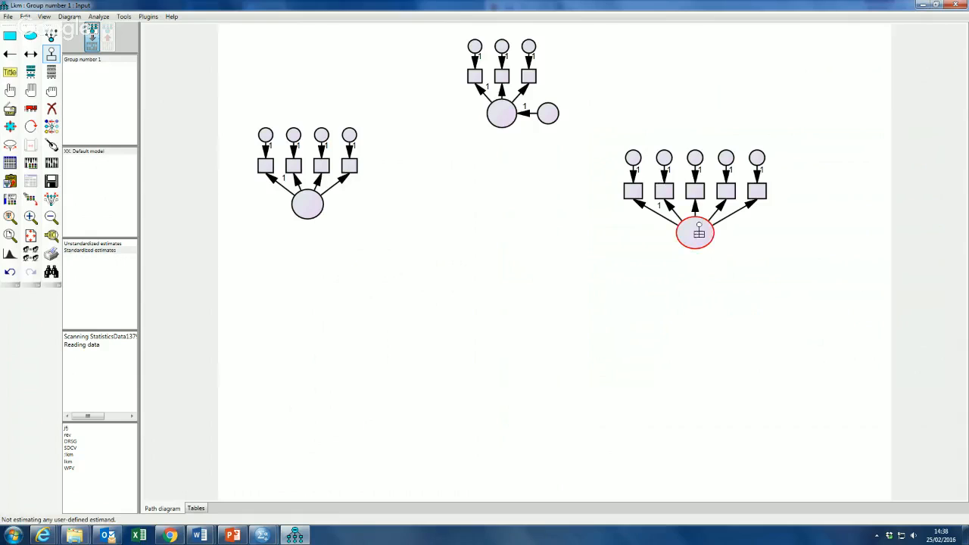
{"action": "left_click", "coordinate": [699, 232]}
{"action": "left_click", "coordinate": [699, 233]}
{"action": "left_click", "coordinate": [699, 232]}
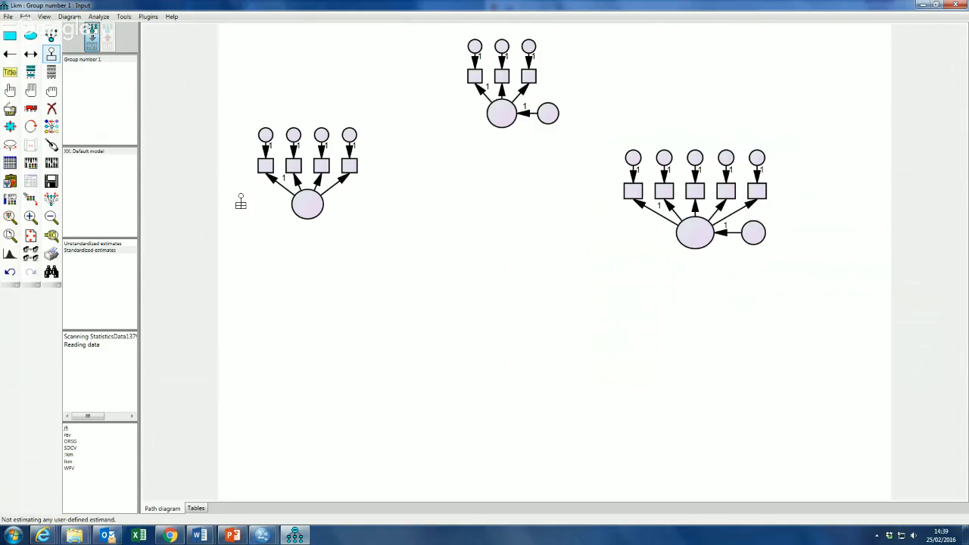
Step: Erase the residual variables attached to the three-indicator and five-indicator latent variables
{"action": "left_click", "coordinate": [51, 108]}
{"action": "left_click", "coordinate": [548, 114]}
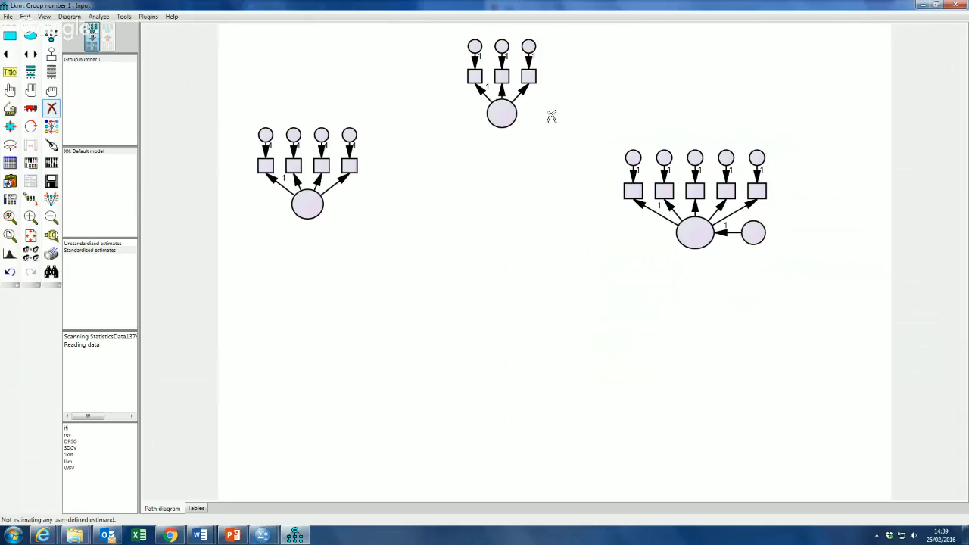
{"action": "left_click", "coordinate": [757, 231]}
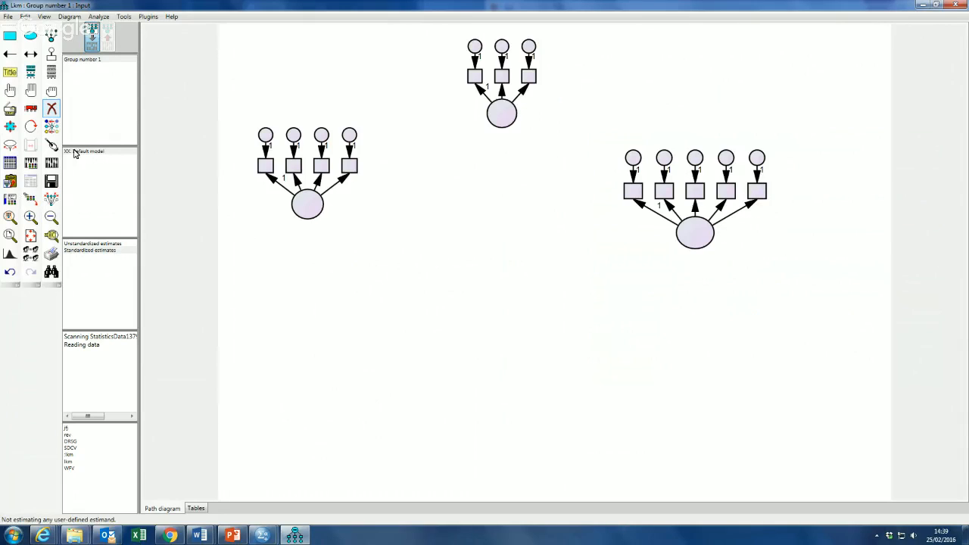
Step: Assign the dataset variables AS1, AS2, AS3 and AS4 in order to the four indicators of the first latent variable
{"action": "left_click", "coordinate": [9, 199]}
{"action": "left_click", "coordinate": [51, 73]}
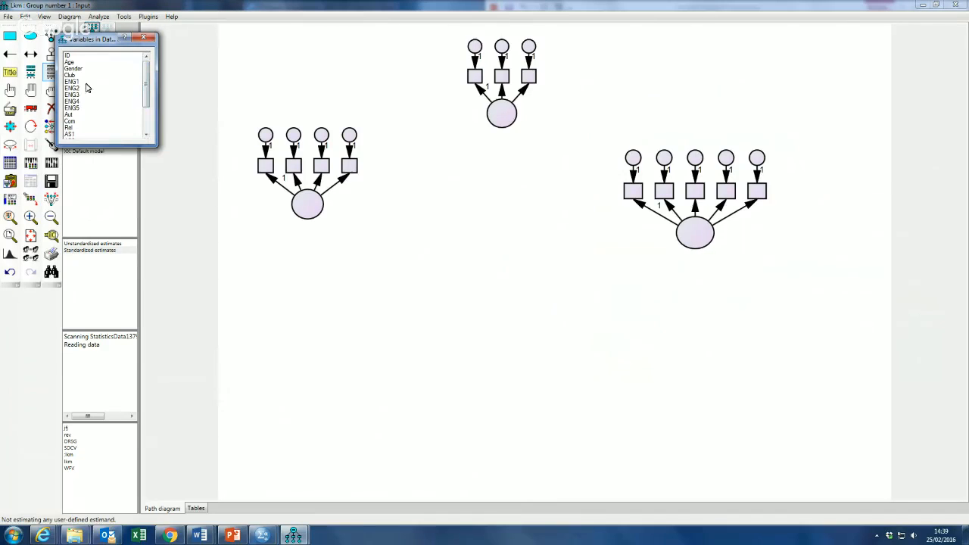
{"action": "scroll", "coordinate": [83, 125], "scroll_direction": "down", "scroll_amount": 3}
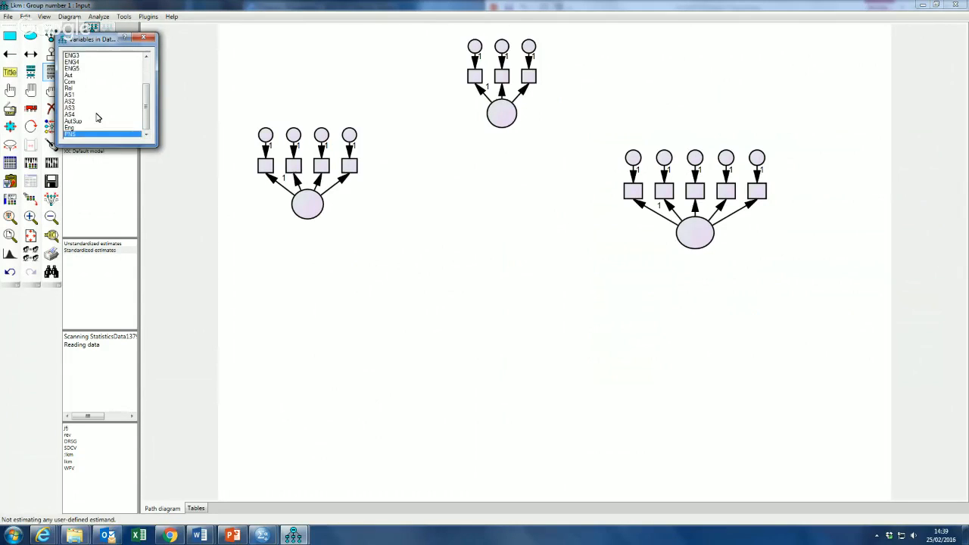
{"action": "left_click_drag", "start_coordinate": [72, 95], "coordinate": [253, 170]}
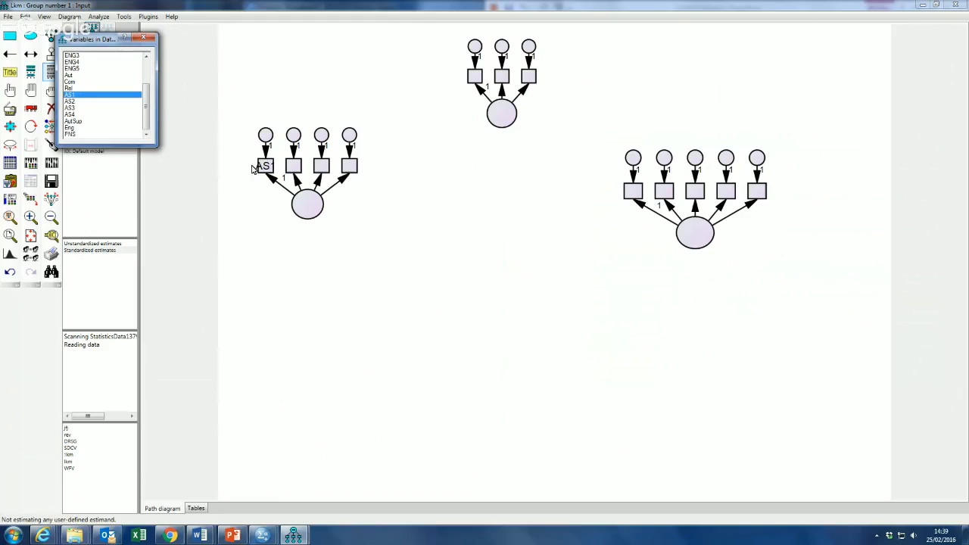
{"action": "left_click_drag", "start_coordinate": [75, 104], "coordinate": [296, 171]}
{"action": "left_click_drag", "start_coordinate": [72, 107], "coordinate": [324, 171]}
{"action": "left_click", "coordinate": [72, 115]}
{"action": "left_click_drag", "start_coordinate": [72, 115], "coordinate": [346, 172]}
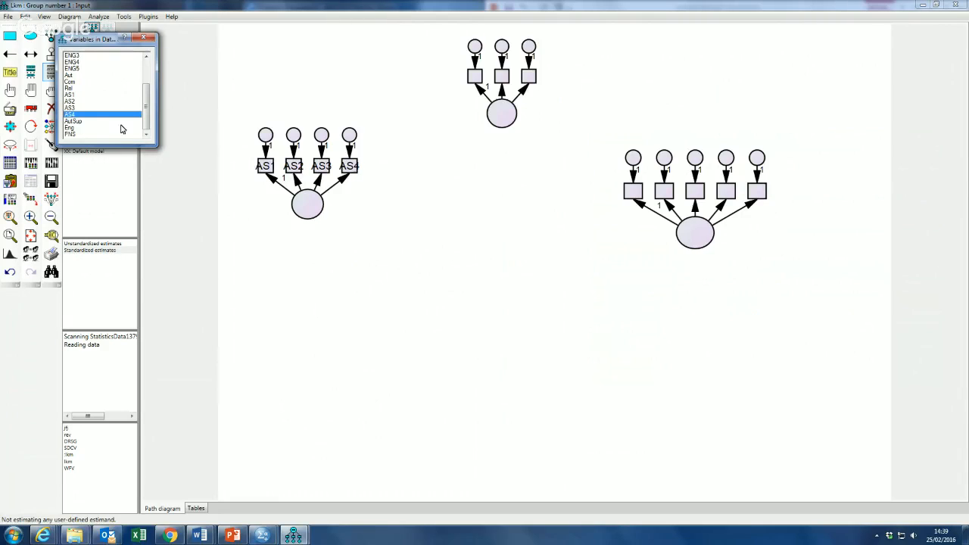
Step: Assign the dataset variables Aut, Com and Rel in order to the indicators of the three-indicator latent variable
{"action": "scroll", "coordinate": [108, 125], "scroll_direction": "up", "scroll_amount": 2}
{"action": "left_click_drag", "start_coordinate": [69, 114], "coordinate": [469, 86]}
{"action": "left_click_drag", "start_coordinate": [78, 128], "coordinate": [501, 84]}
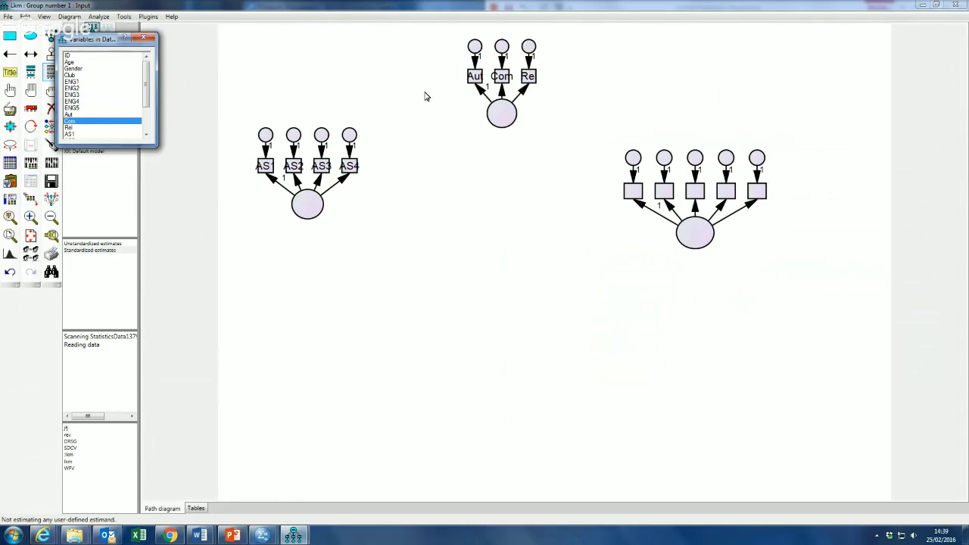
Step: Assign the dataset variables ENG1 through ENG5 in order to the indicators of the five-indicator latent variable
{"action": "left_click_drag", "start_coordinate": [70, 82], "coordinate": [632, 190]}
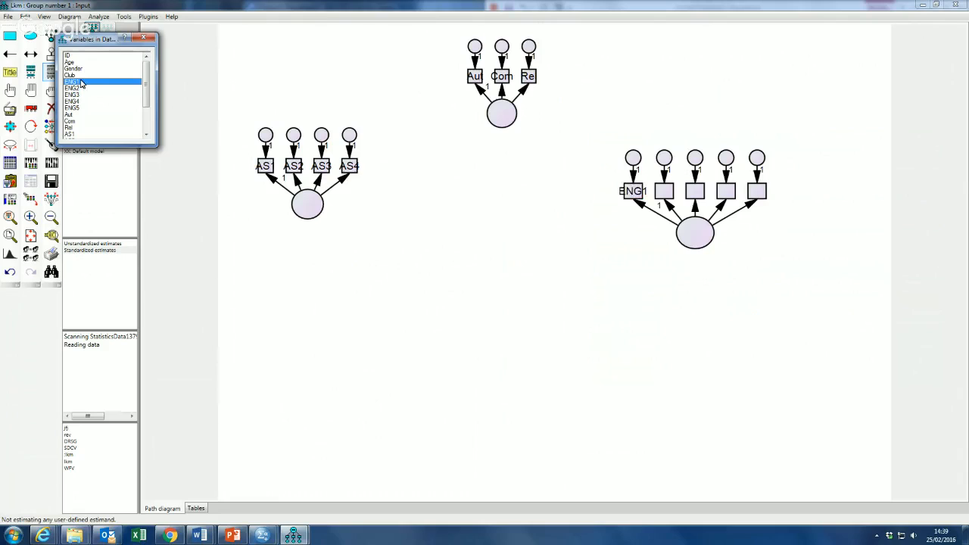
{"action": "left_click_drag", "start_coordinate": [71, 87], "coordinate": [664, 191]}
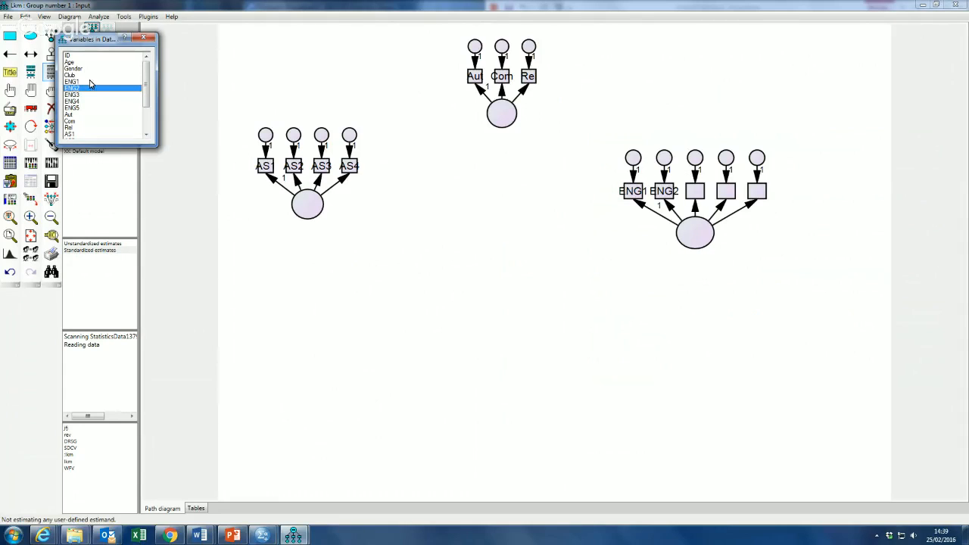
{"action": "left_click_drag", "start_coordinate": [76, 94], "coordinate": [697, 195]}
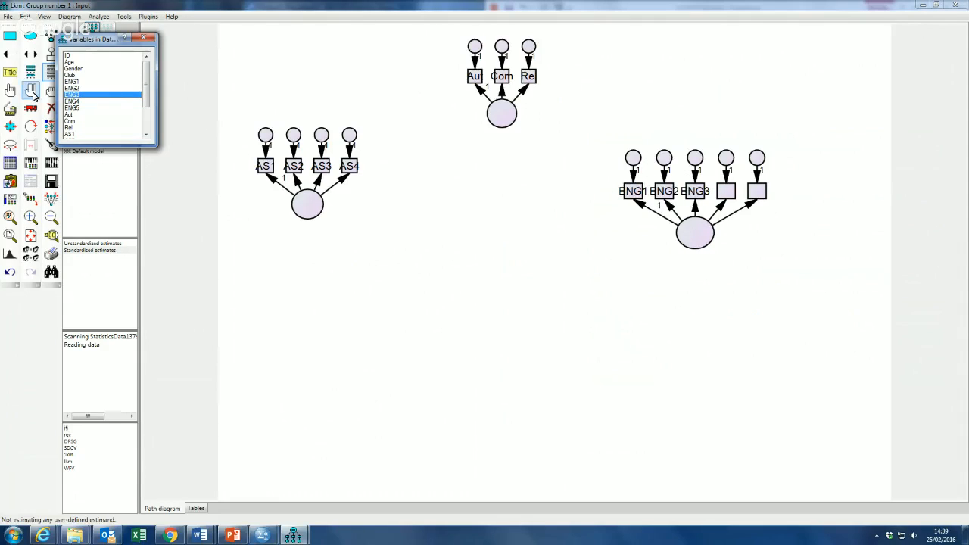
{"action": "left_click_drag", "start_coordinate": [72, 101], "coordinate": [726, 193]}
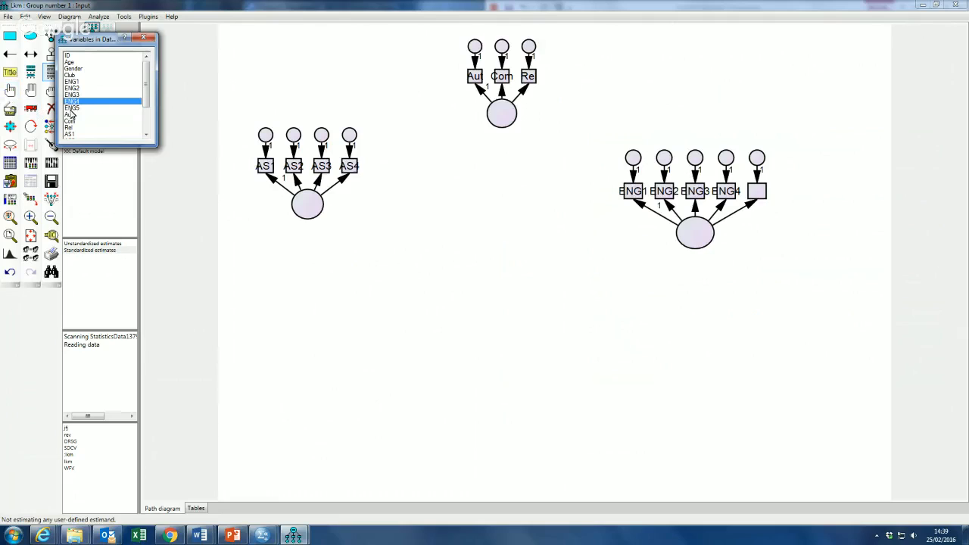
{"action": "left_click_drag", "start_coordinate": [72, 112], "coordinate": [757, 192]}
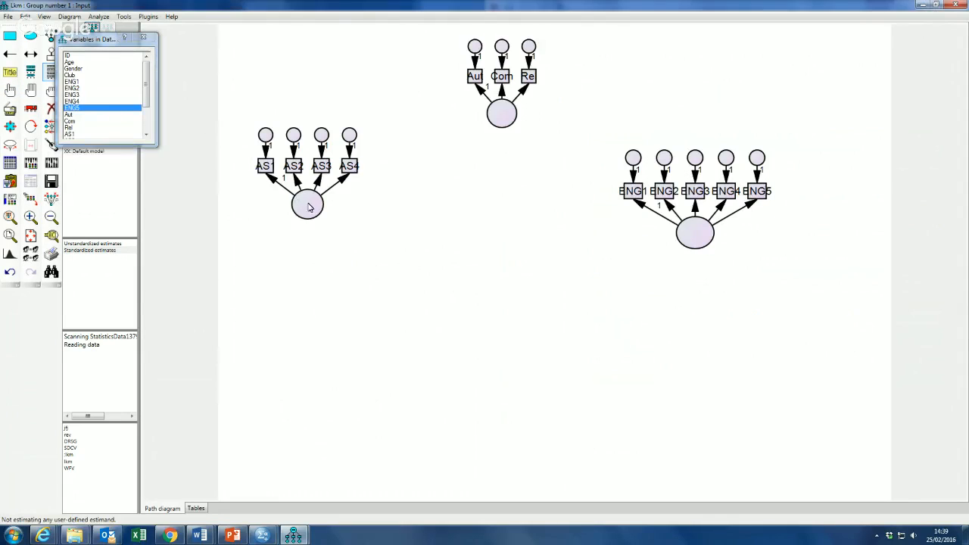
Step: Name the four-indicator latent variable AutSup1, checking the dataset's variable list to avoid a duplicate name
{"action": "right_click", "coordinate": [299, 206]}
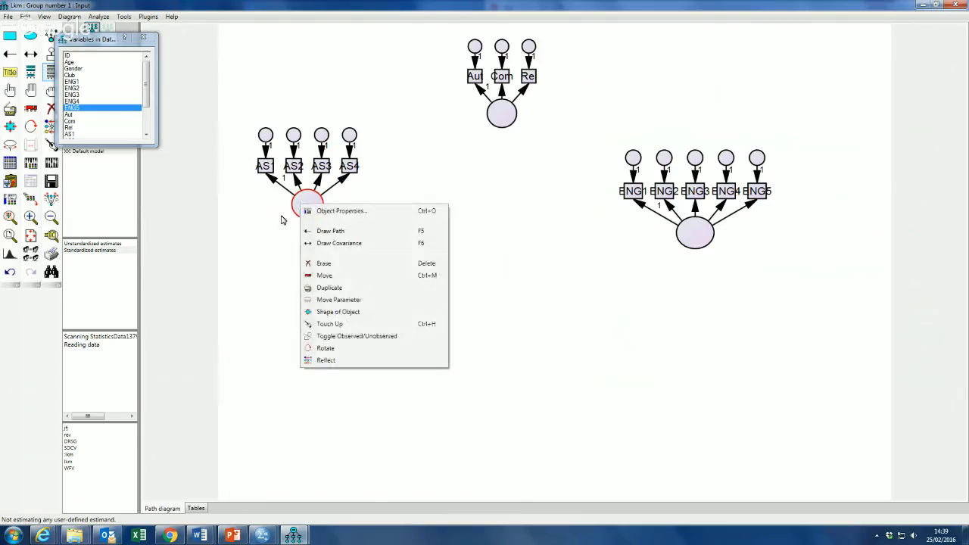
{"action": "left_click", "coordinate": [335, 212]}
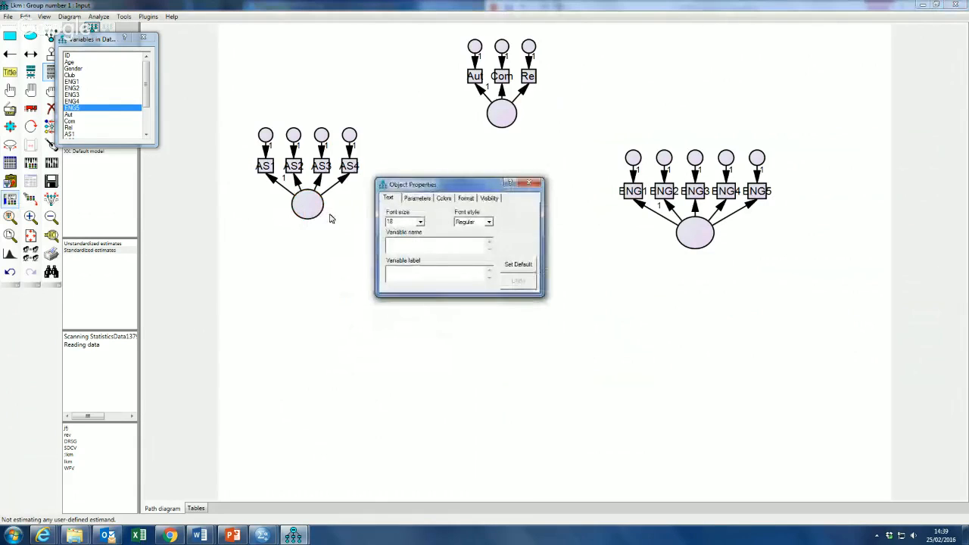
{"action": "type", "text": "Au"}
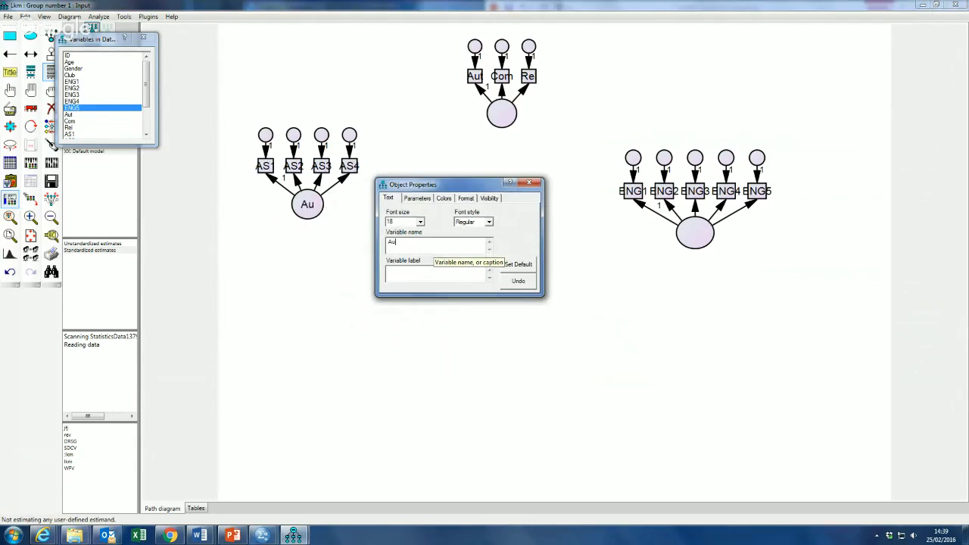
{"action": "type", "text": "tSup"}
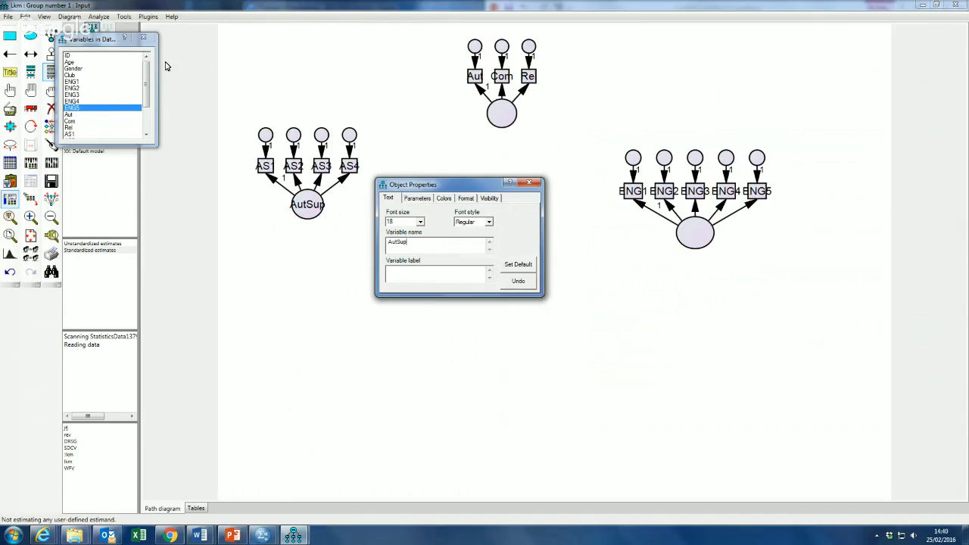
{"action": "left_click", "coordinate": [146, 68]}
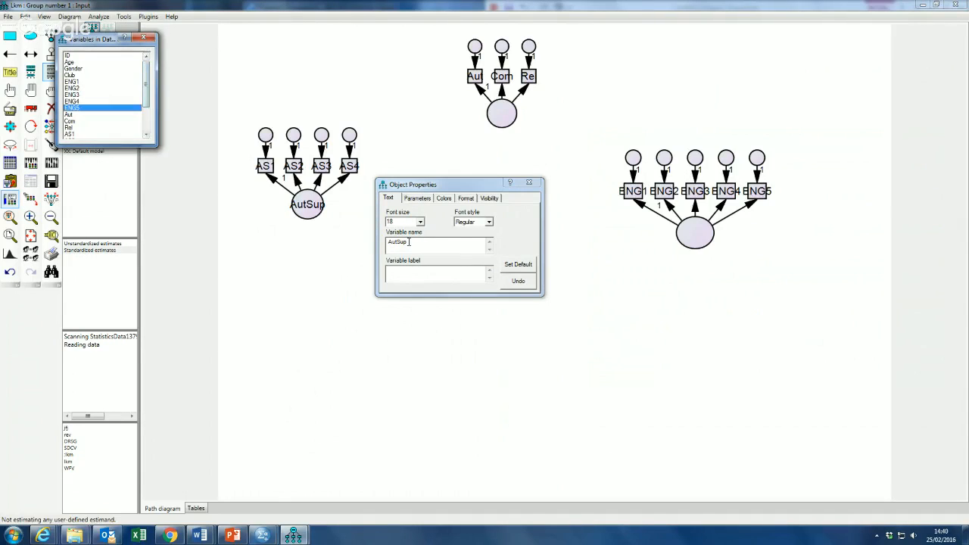
{"action": "left_click", "coordinate": [410, 242]}
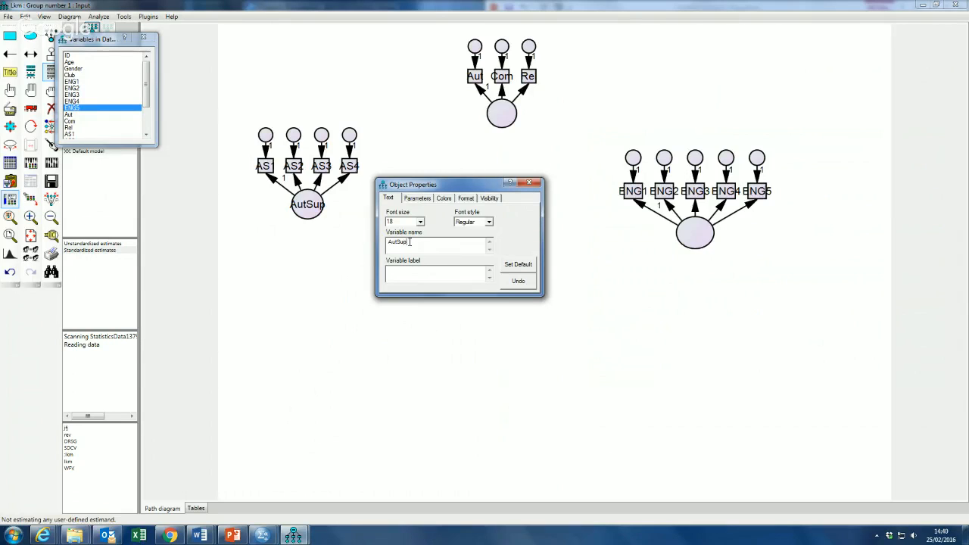
{"action": "type", "text": "1"}
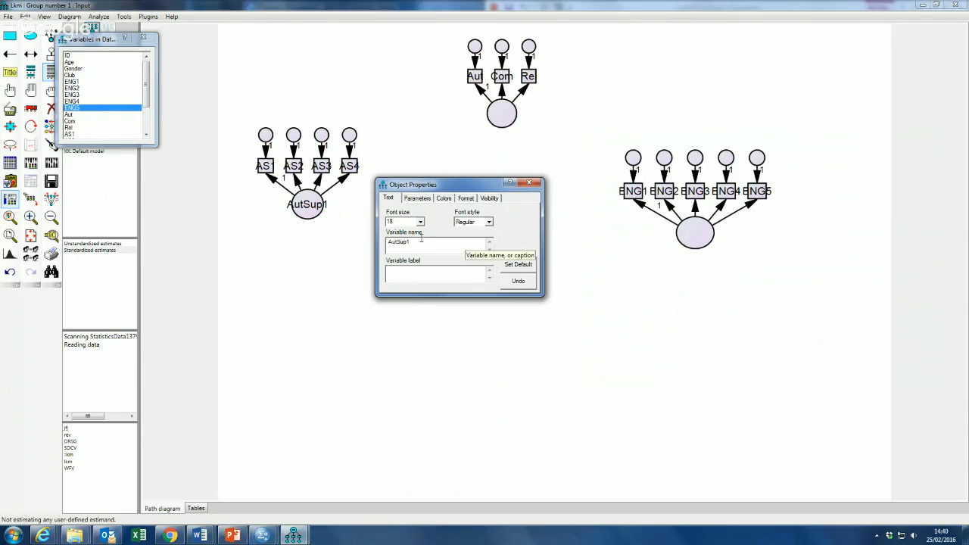
{"action": "left_click_drag", "start_coordinate": [147, 73], "coordinate": [147, 146]}
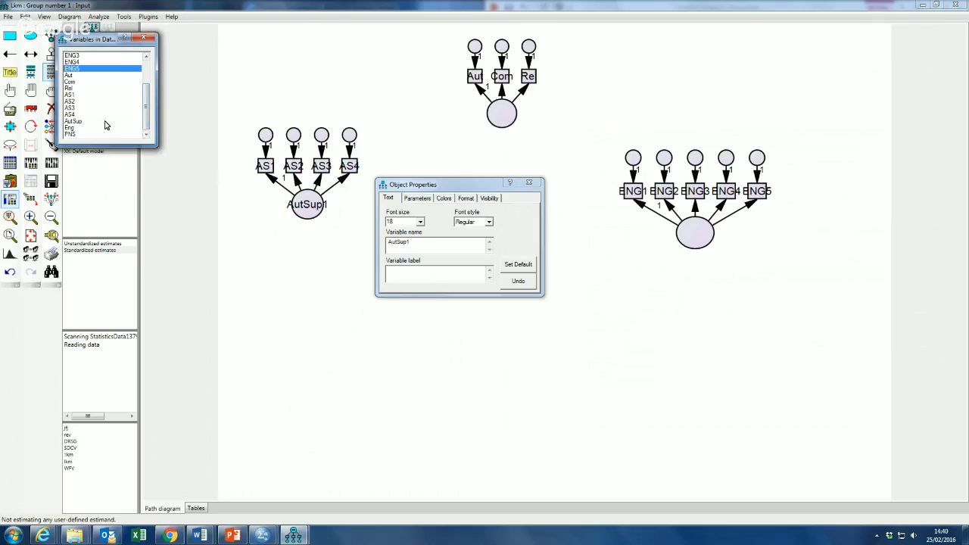
{"action": "scroll", "coordinate": [150, 125], "scroll_direction": "up", "scroll_amount": 2}
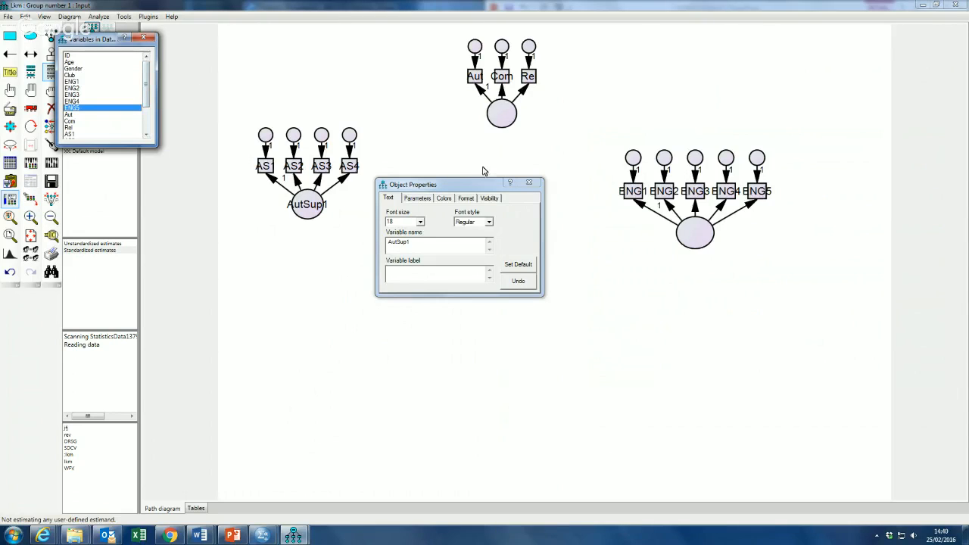
Step: Name the three-indicator latent variable PNS1 and the five-indicator one ENG1, and close the properties and dataset variable windows
{"action": "left_click", "coordinate": [505, 117]}
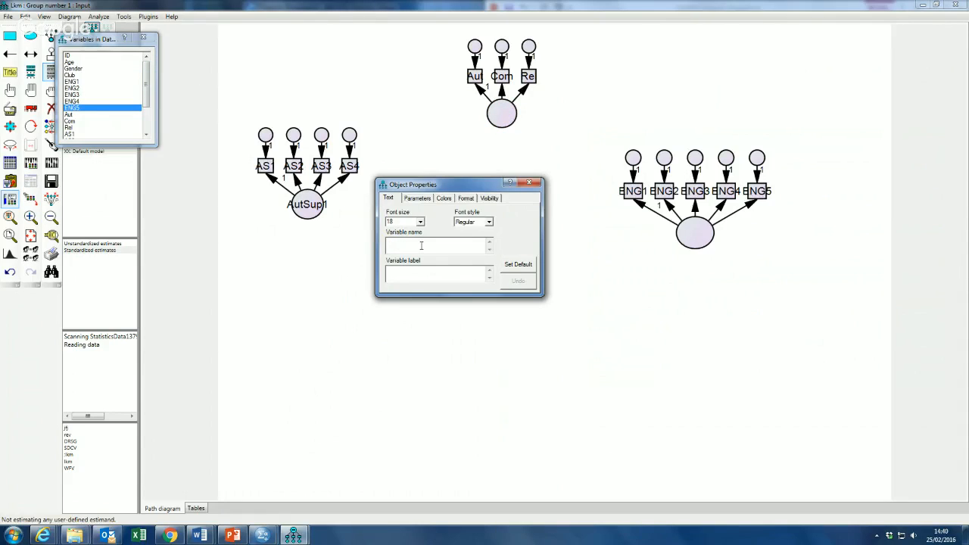
{"action": "type", "text": "PNS"}
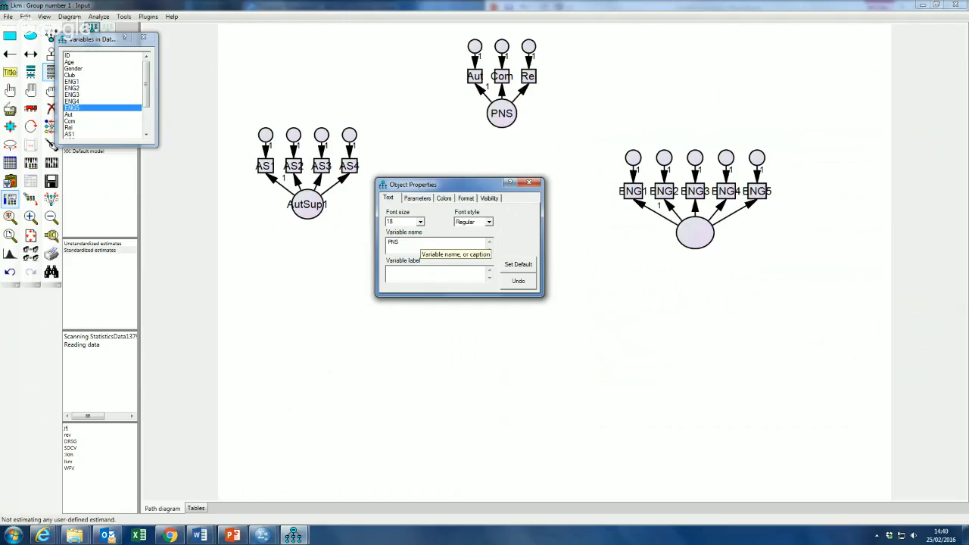
{"action": "type", "text": "1"}
{"action": "left_click", "coordinate": [699, 237]}
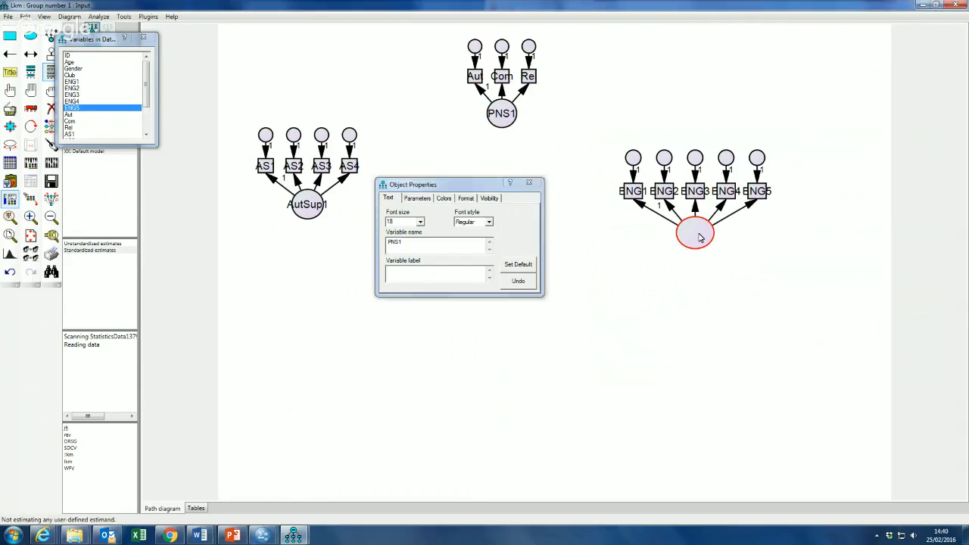
{"action": "type", "text": "ENG1"}
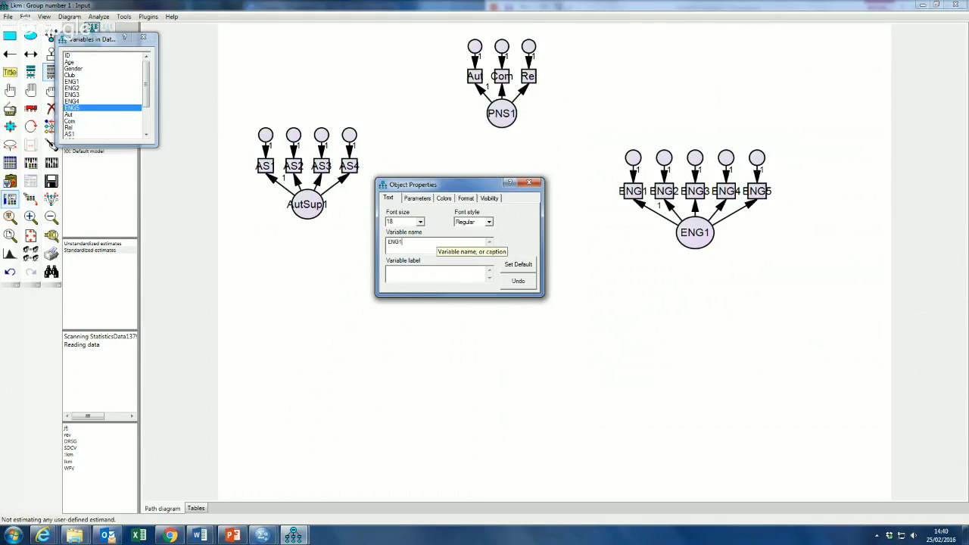
{"action": "left_click", "coordinate": [529, 183]}
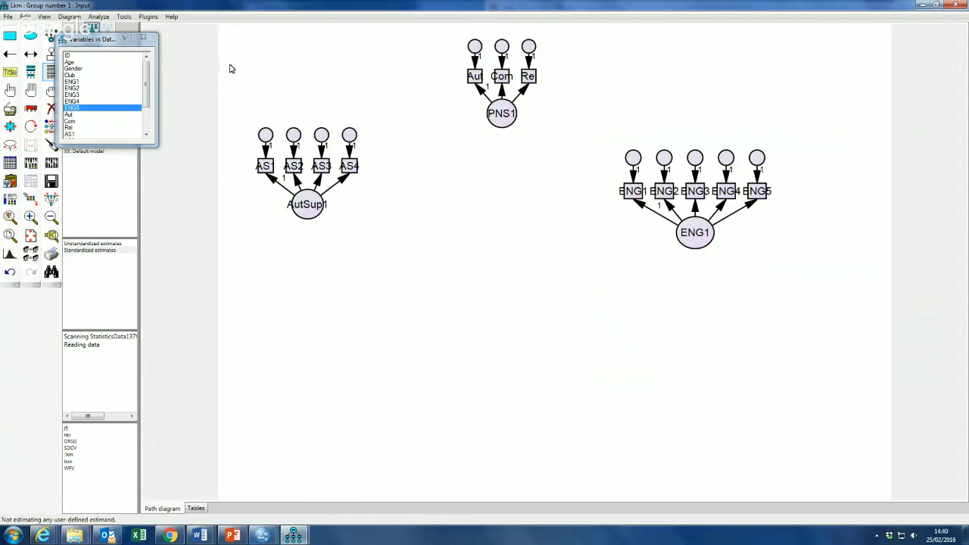
{"action": "left_click", "coordinate": [145, 41]}
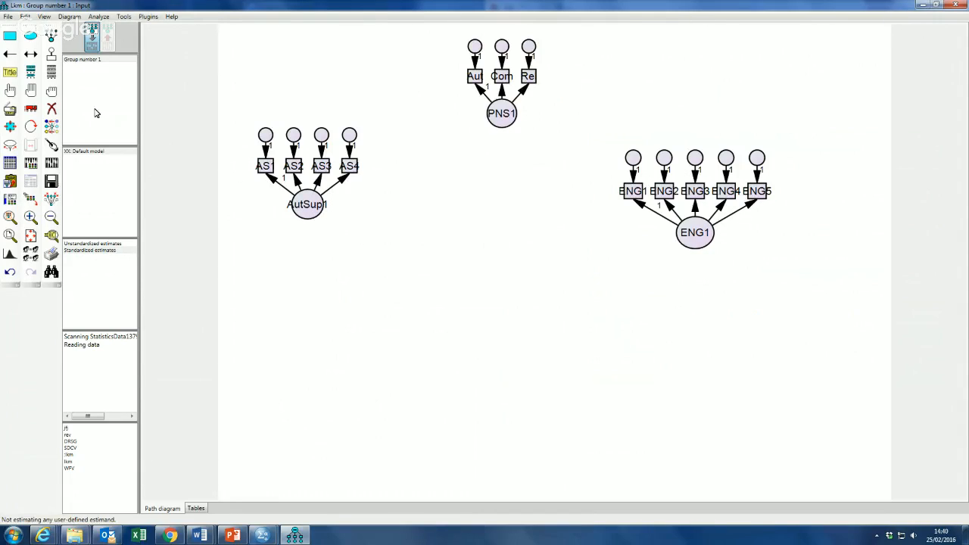
Step: Draw covariances between all three latent variables and have the unnamed error terms named automatically
{"action": "left_click", "coordinate": [30, 55]}
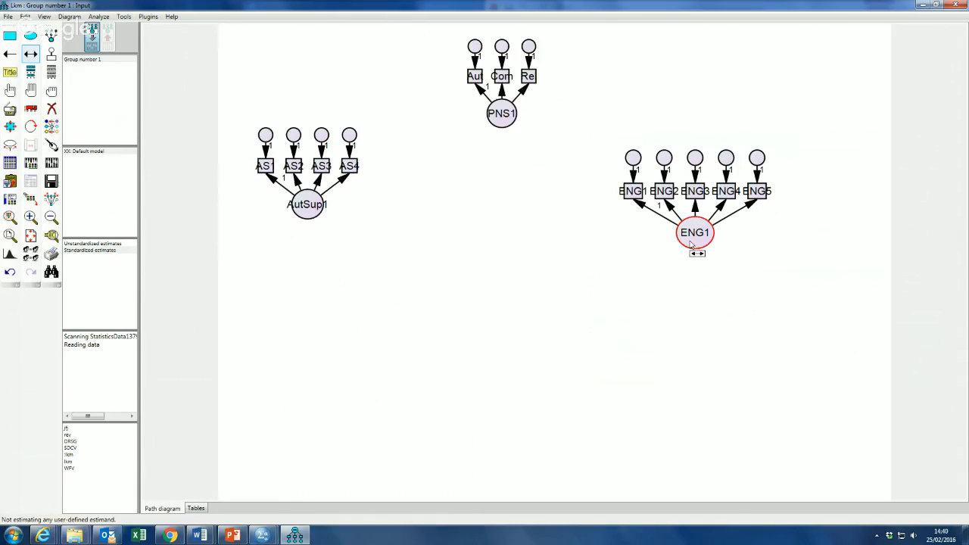
{"action": "mouse_move", "coordinate": [690, 243]}
{"action": "left_mouse_down"}
{"action": "mouse_move", "coordinate": [338, 237]}
{"action": "mouse_move", "coordinate": [313, 216]}
{"action": "mouse_move", "coordinate": [492, 106]}
{"action": "mouse_move", "coordinate": [498, 112]}
{"action": "left_mouse_up"}
{"action": "mouse_move", "coordinate": [498, 112]}
{"action": "left_mouse_down"}
{"action": "mouse_move", "coordinate": [603, 149]}
{"action": "mouse_move", "coordinate": [689, 234]}
{"action": "mouse_move", "coordinate": [608, 293]}
{"action": "mouse_move", "coordinate": [329, 216]}
{"action": "mouse_move", "coordinate": [520, 117]}
{"action": "mouse_move", "coordinate": [523, 251]}
{"action": "left_mouse_up"}
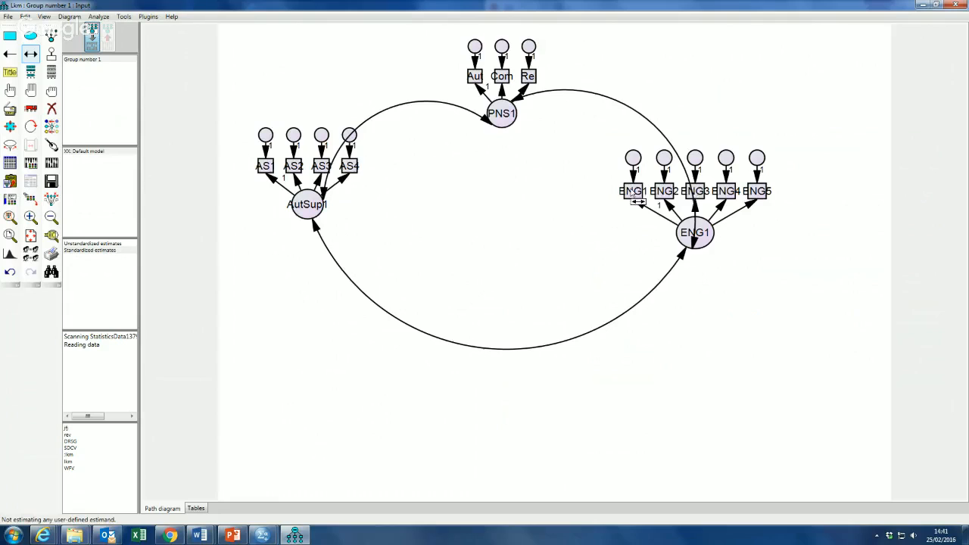
{"action": "left_click", "coordinate": [148, 16]}
{"action": "left_click", "coordinate": [195, 86]}
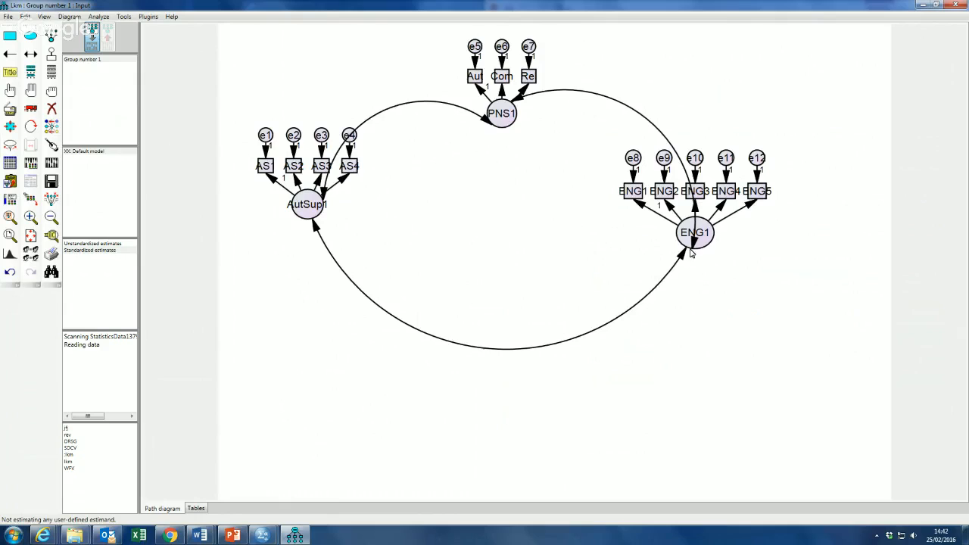
Step: Review the bootstrap and output settings in the analysis properties
{"action": "left_click", "coordinate": [99, 17]}
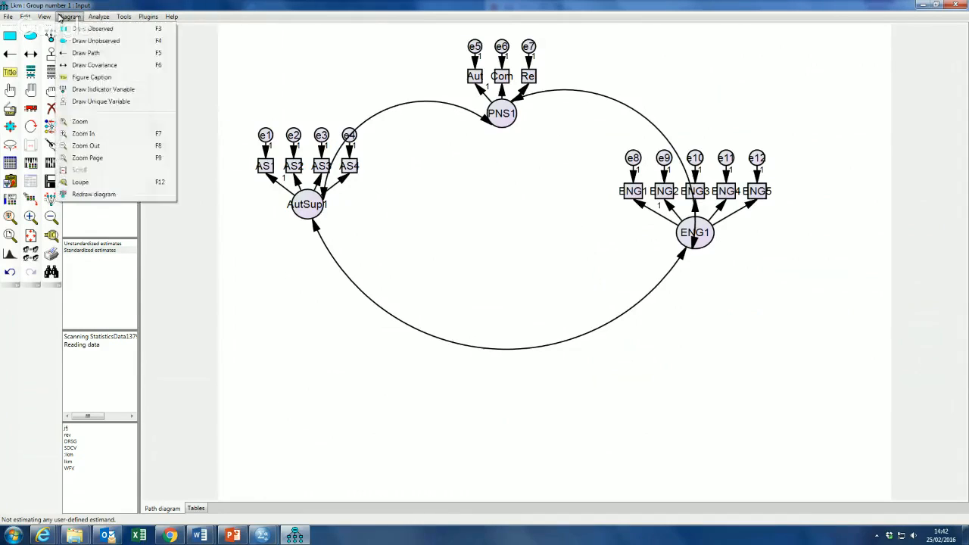
{"action": "left_click", "coordinate": [62, 41]}
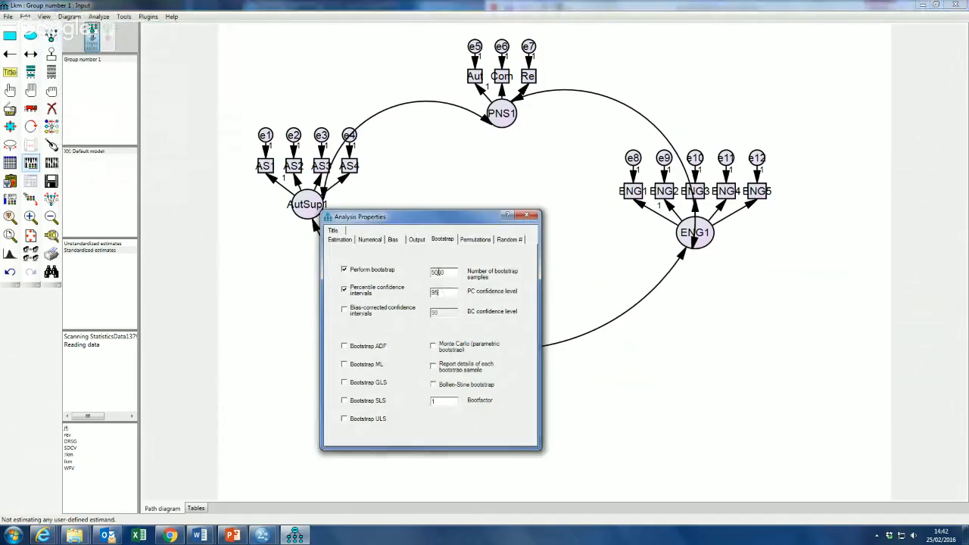
{"action": "left_click", "coordinate": [416, 239]}
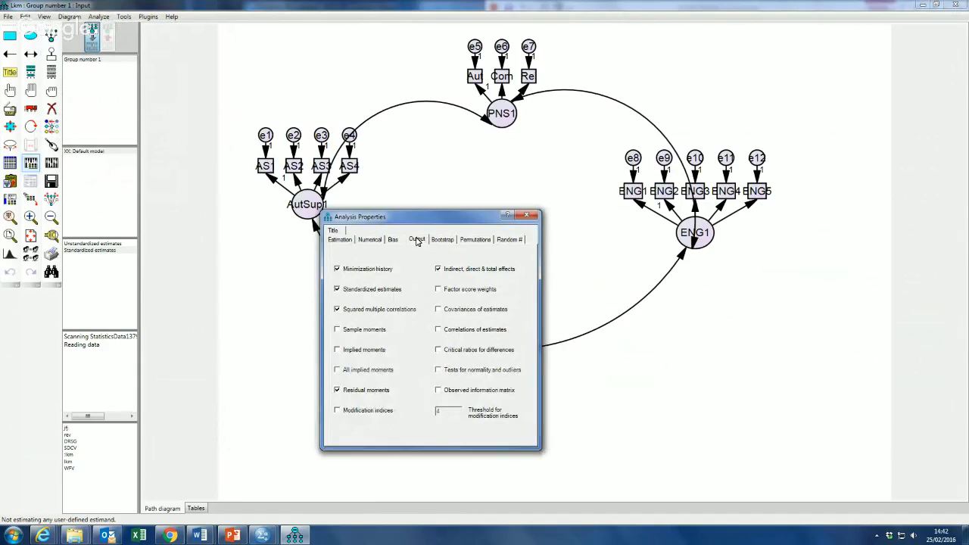
{"action": "left_click", "coordinate": [527, 216]}
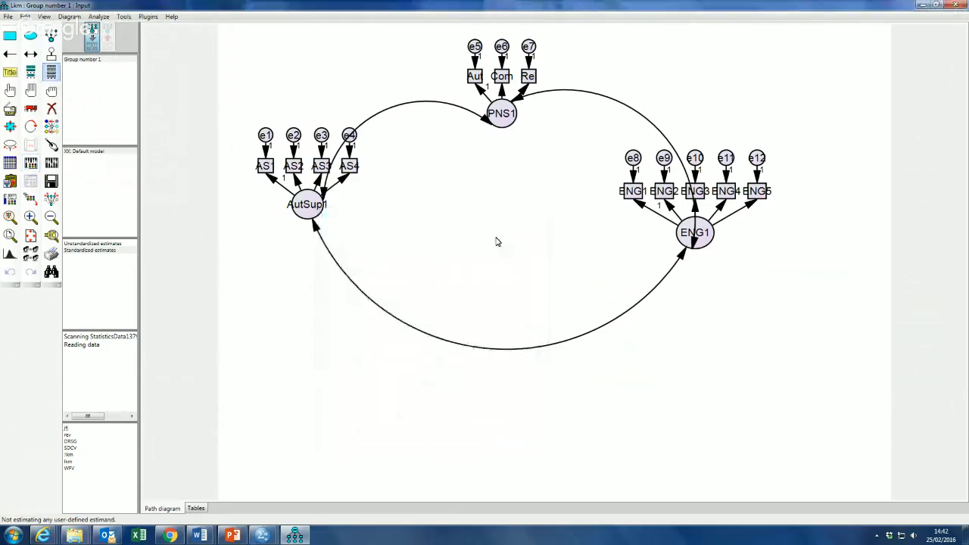
Step: Try to calculate the estimates for the measurement model
{"action": "left_click", "coordinate": [97, 16]}
{"action": "left_click", "coordinate": [121, 31]}
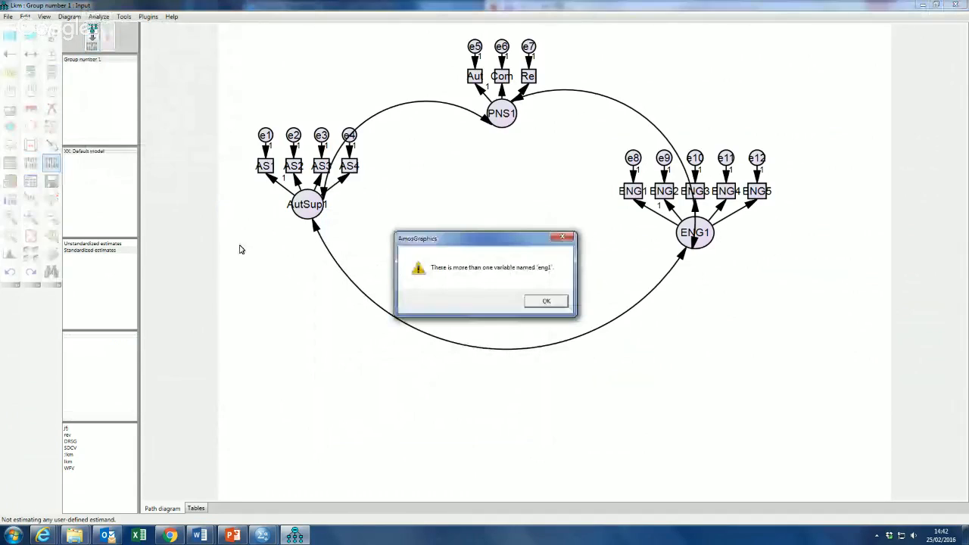
{"action": "left_click", "coordinate": [542, 300]}
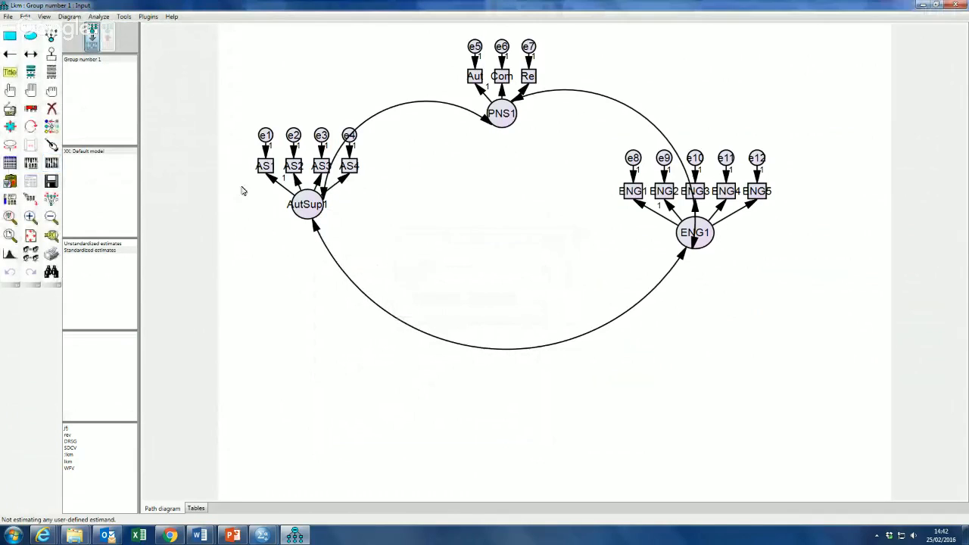
Step: Rename the five-indicator latent variable as ENG9 and close the properties and dataset variable windows
{"action": "right_click", "coordinate": [710, 241]}
{"action": "left_click", "coordinate": [753, 249]}
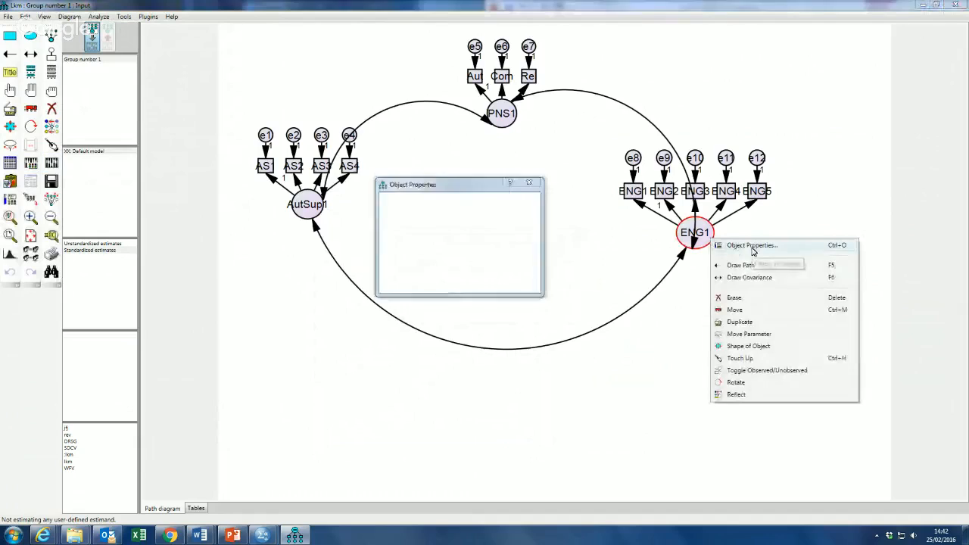
{"action": "left_click", "coordinate": [50, 72]}
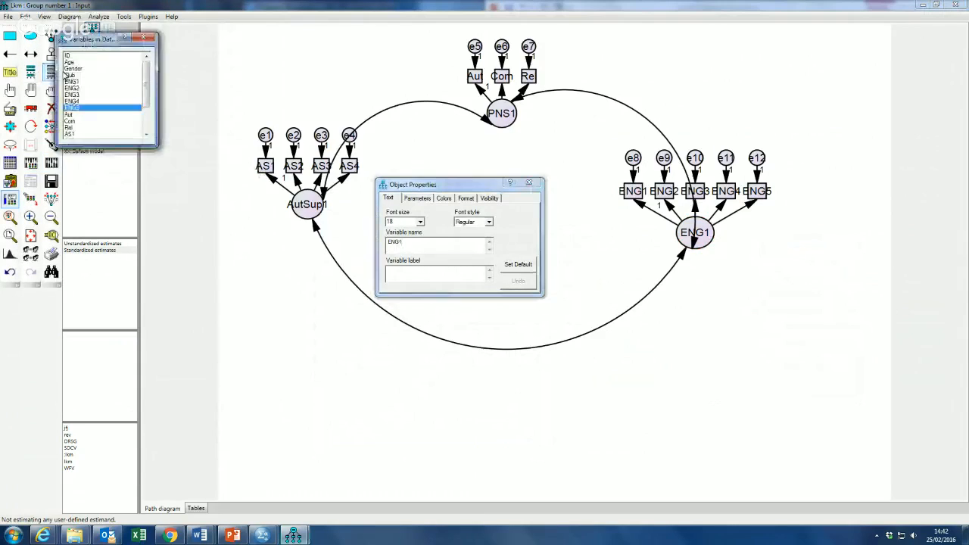
{"action": "left_click_drag", "start_coordinate": [76, 82], "coordinate": [704, 236]}
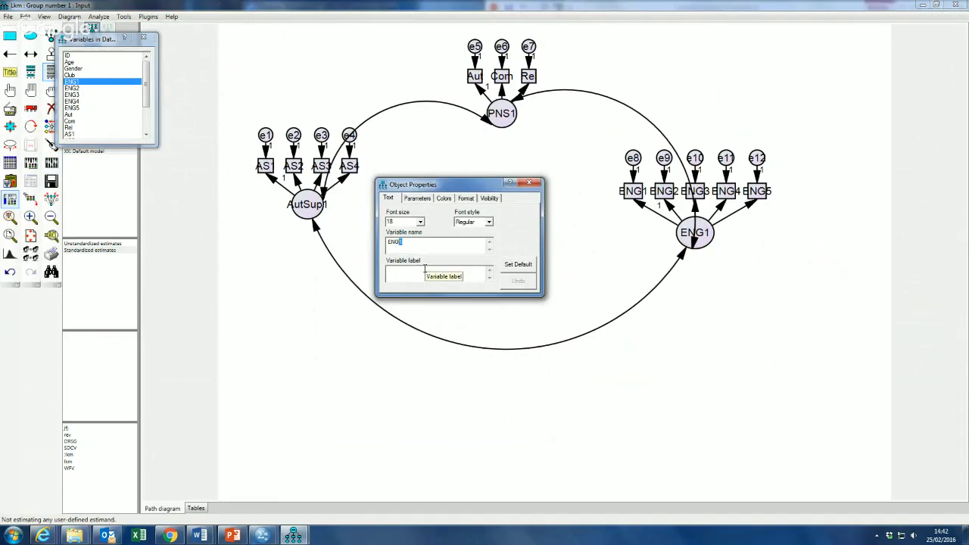
{"action": "type", "text": "9"}
{"action": "left_click", "coordinate": [528, 183]}
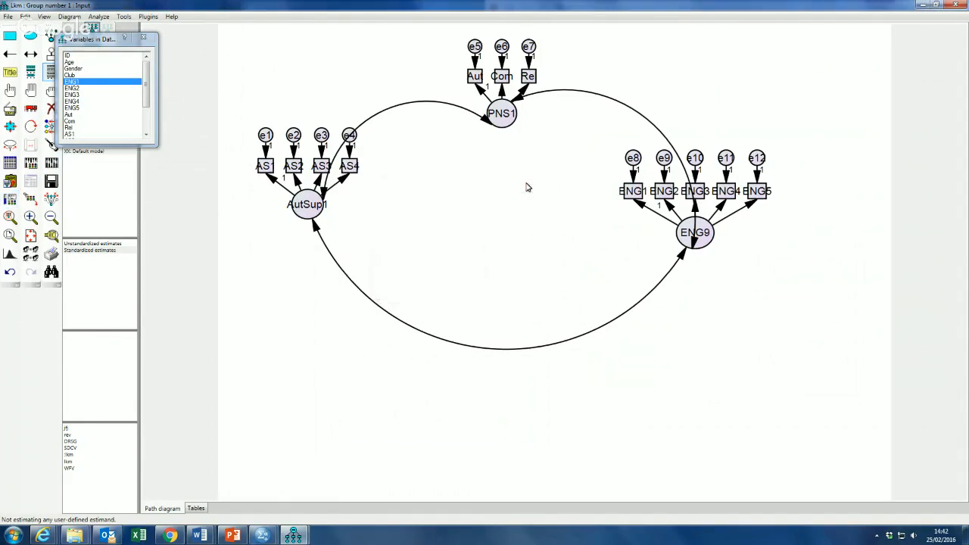
{"action": "left_click", "coordinate": [142, 38]}
Step: Calculate the estimates for the measurement model and display the standardized estimates on the path diagram
{"action": "left_click", "coordinate": [98, 16]}
{"action": "left_click", "coordinate": [121, 26]}
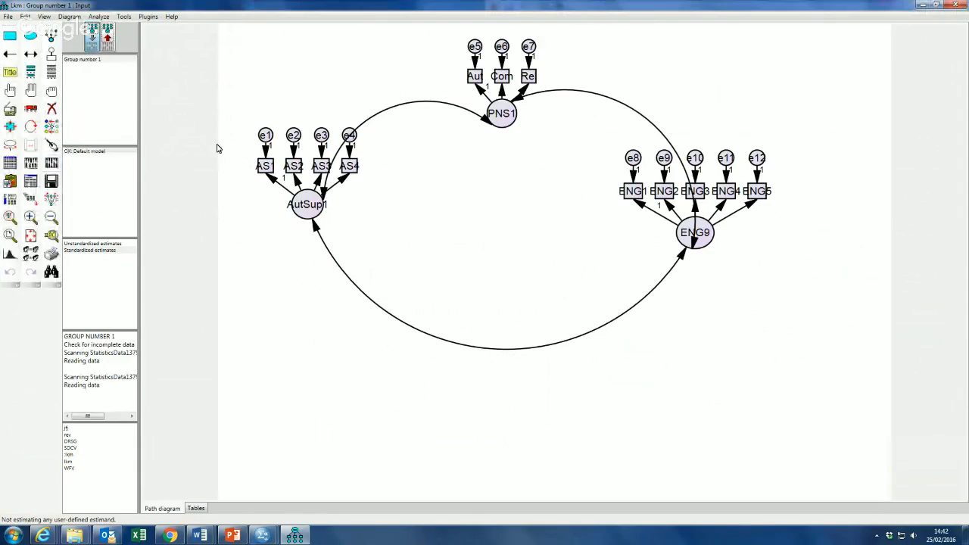
{"action": "left_click", "coordinate": [106, 37]}
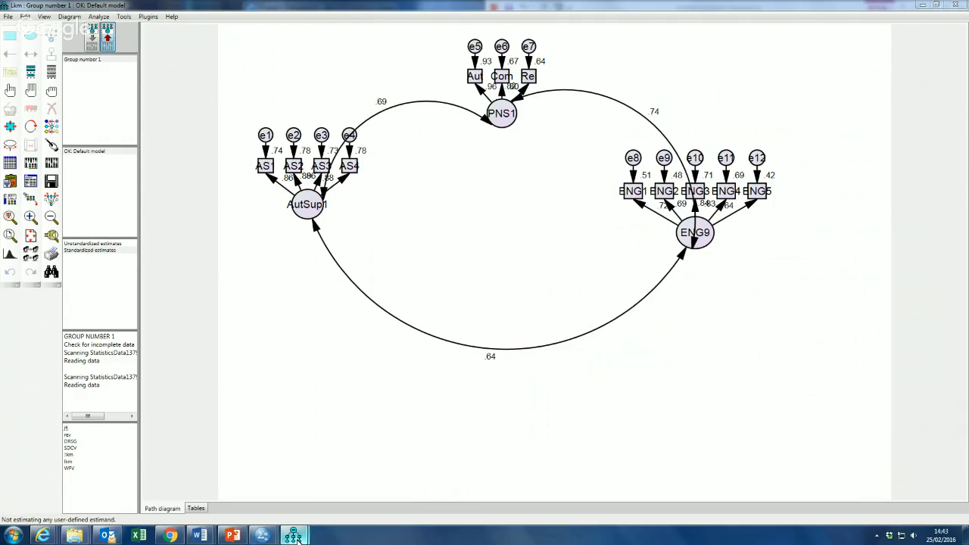
Step: Examine the chi-square, degrees of freedom and probability level in the measurement model's output notes
{"action": "mouse_move", "coordinate": [294, 536]}
{"action": "left_click", "coordinate": [377, 478]}
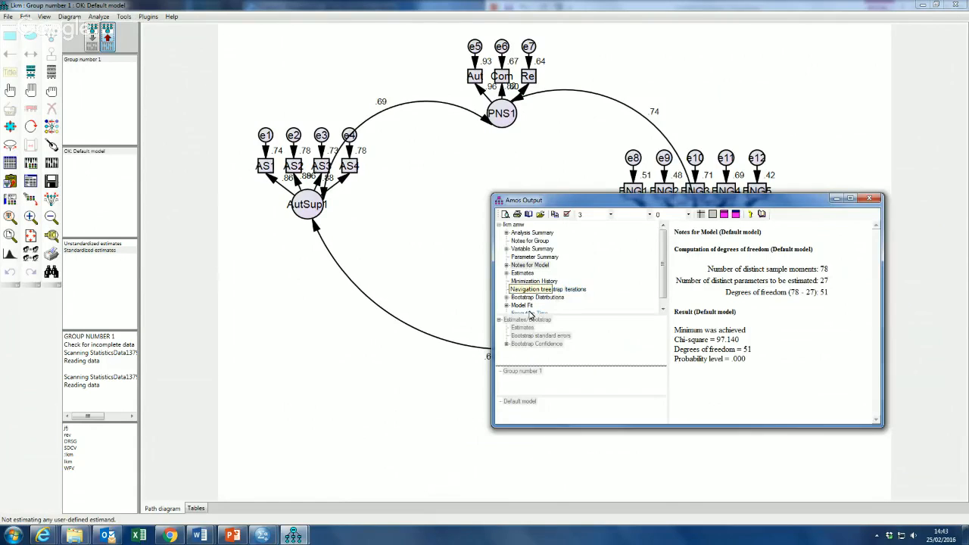
{"action": "left_click", "coordinate": [739, 342]}
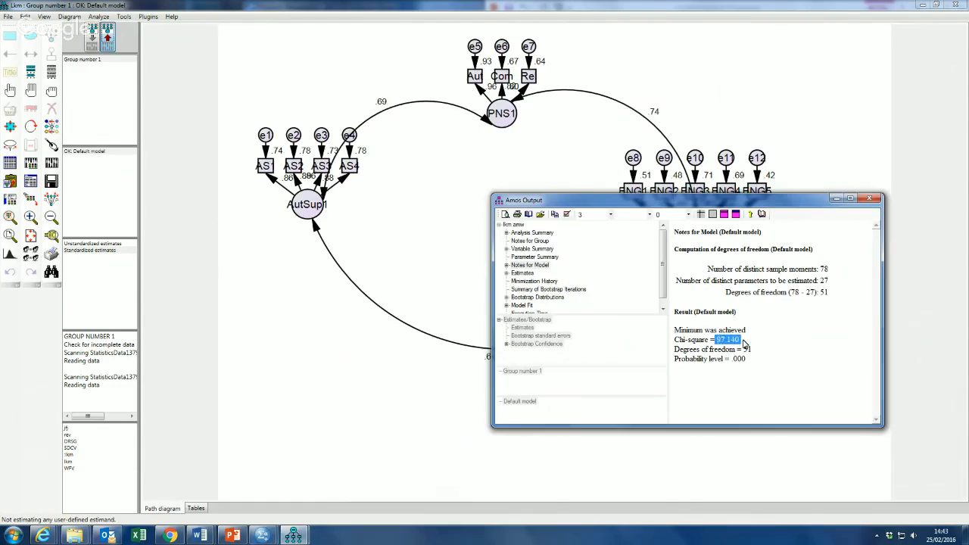
{"action": "left_click", "coordinate": [741, 359]}
{"action": "left_click", "coordinate": [735, 390]}
{"action": "scroll", "coordinate": [663, 301], "scroll_direction": "down", "scroll_amount": 1}
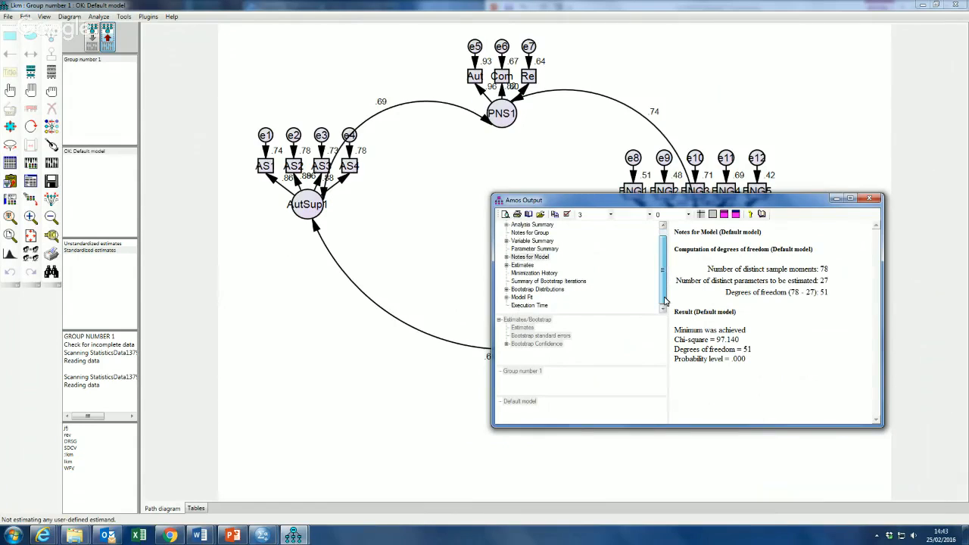
Step: Examine the measurement model's fit summary, including the baseline comparisons and RMSEA
{"action": "left_click", "coordinate": [522, 296]}
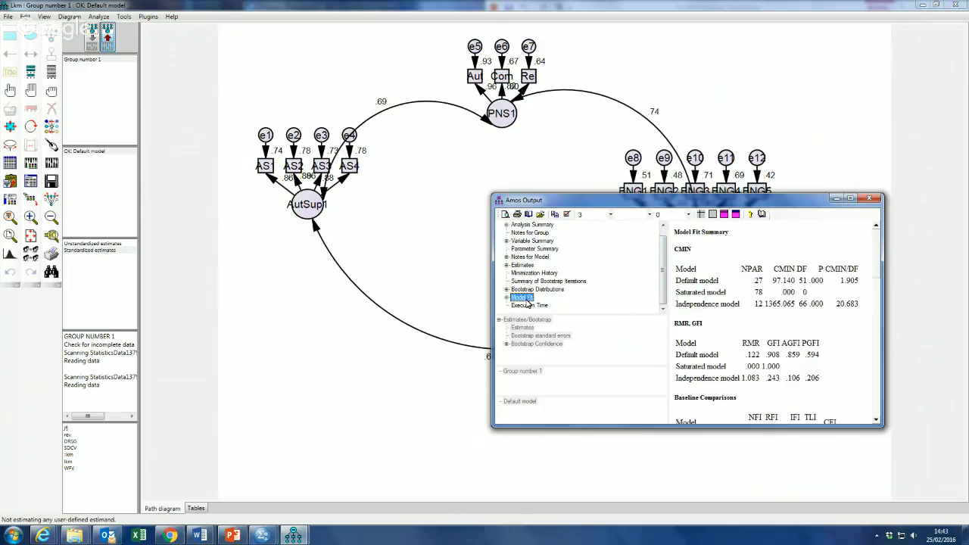
{"action": "scroll", "coordinate": [873, 265], "scroll_direction": "down", "scroll_amount": 3}
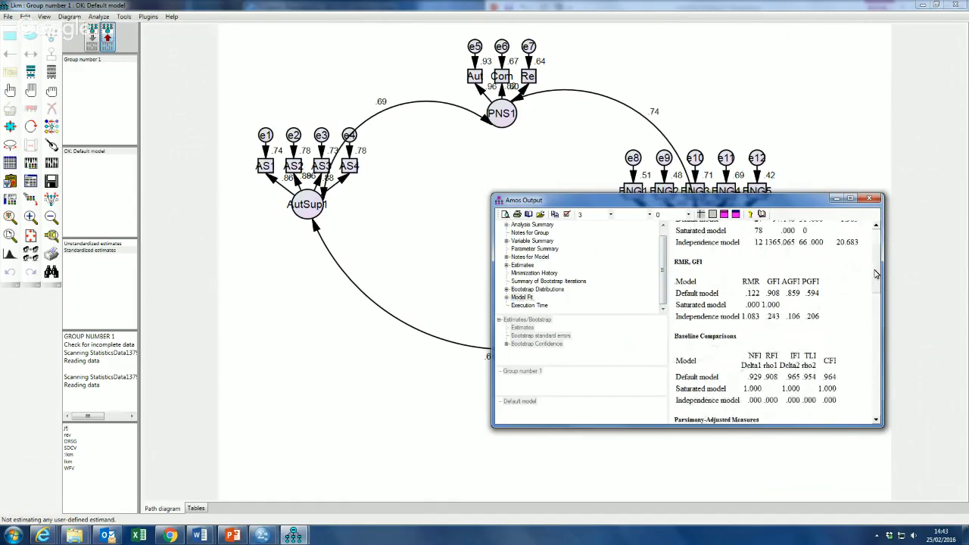
{"action": "left_click_drag", "start_coordinate": [875, 273], "coordinate": [876, 293]}
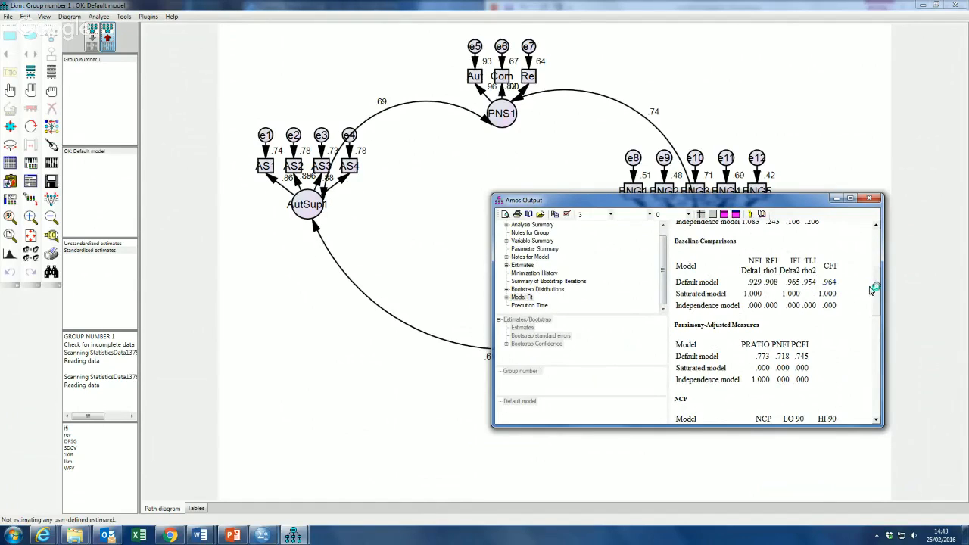
{"action": "scroll", "coordinate": [875, 323], "scroll_direction": "down", "scroll_amount": 3}
{"action": "scroll", "coordinate": [876, 323], "scroll_direction": "down", "scroll_amount": 3}
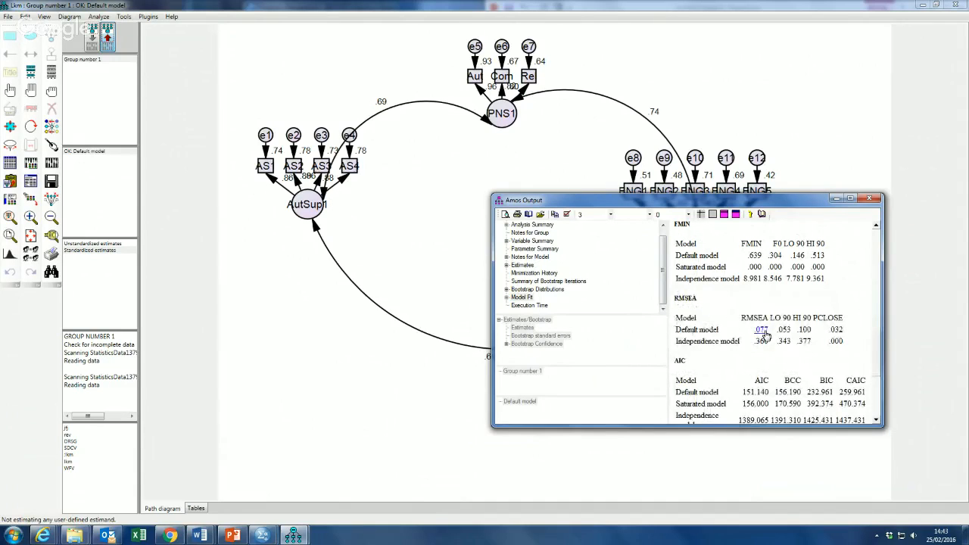
Step: Compute the Standardized RMR for the measurement model by recalculating the estimates with its results window open
{"action": "left_click", "coordinate": [148, 16]}
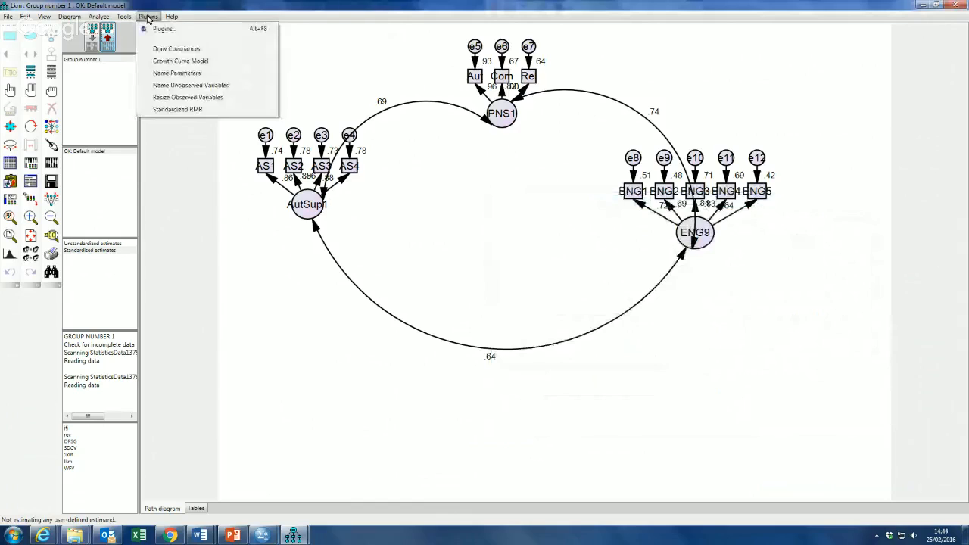
{"action": "left_click", "coordinate": [200, 112]}
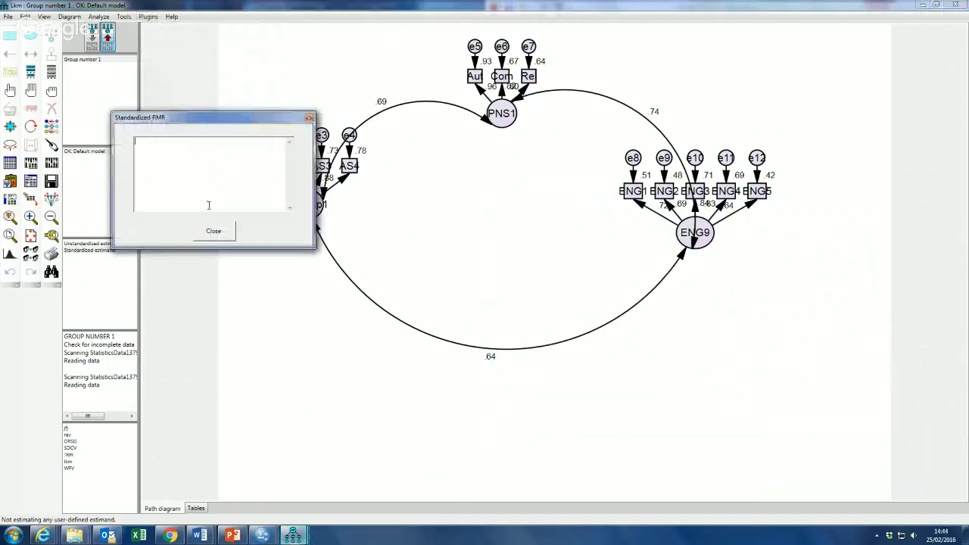
{"action": "left_click", "coordinate": [101, 17]}
{"action": "left_click", "coordinate": [125, 28]}
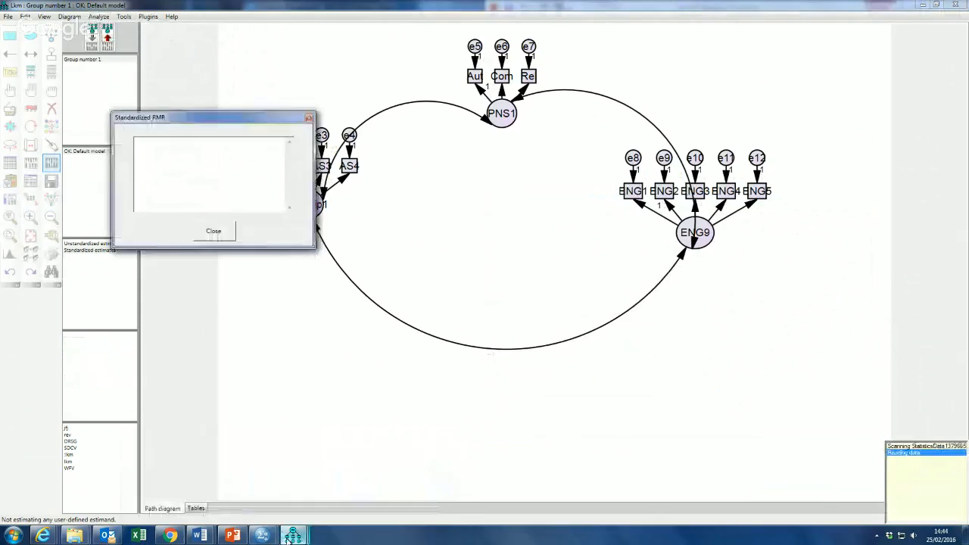
{"action": "mouse_move", "coordinate": [293, 535]}
Step: Read the Standardized RMR of the default model and close its results window
{"action": "left_click_drag", "start_coordinate": [209, 160], "coordinate": [199, 161]}
{"action": "left_click", "coordinate": [175, 195]}
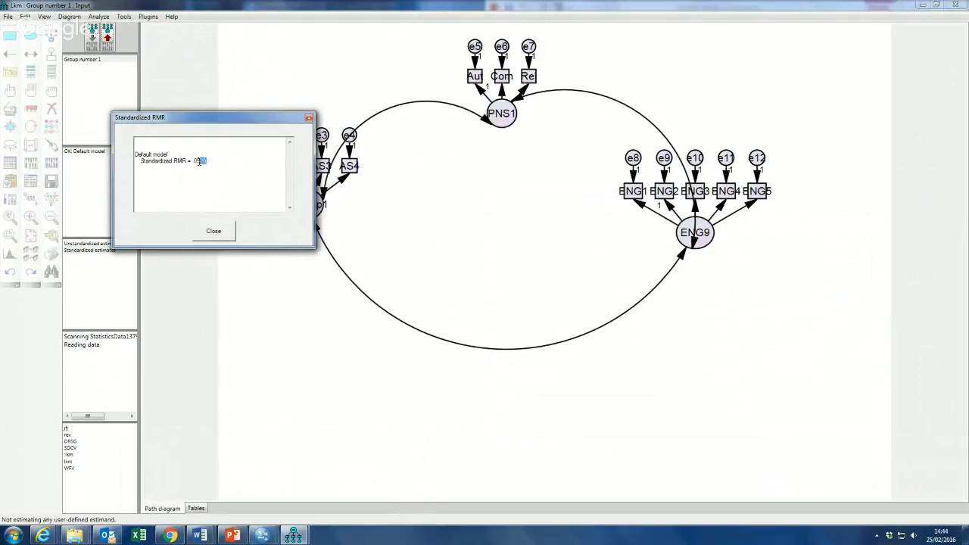
{"action": "left_click", "coordinate": [193, 161]}
{"action": "left_click_drag", "start_coordinate": [164, 125], "coordinate": [154, 65]}
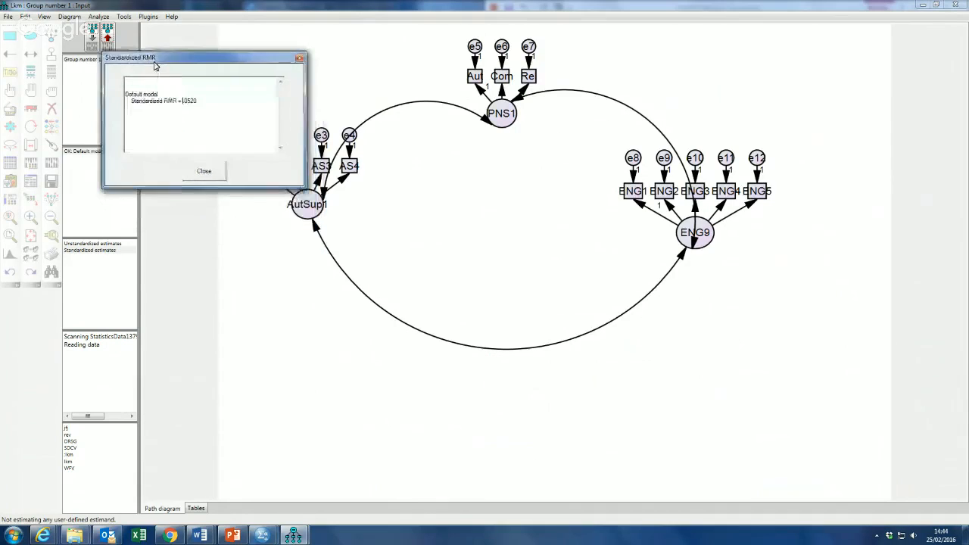
{"action": "left_click_drag", "start_coordinate": [184, 100], "coordinate": [197, 101]}
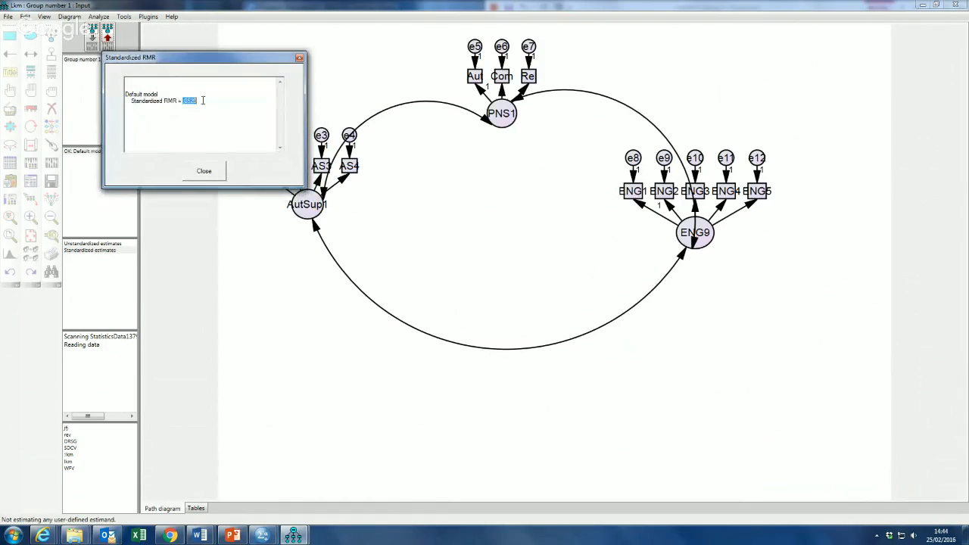
{"action": "left_click", "coordinate": [221, 142]}
{"action": "left_click", "coordinate": [203, 172]}
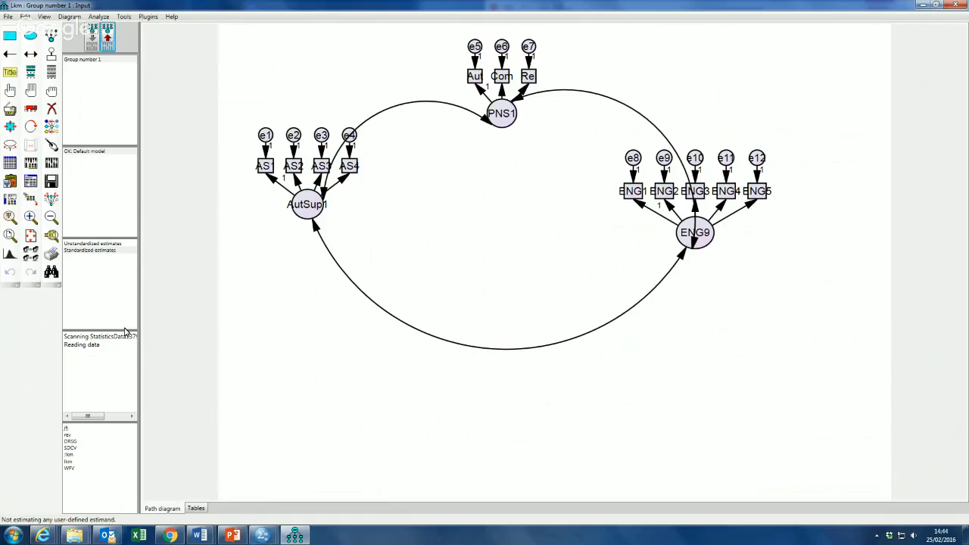
Step: Erase the three covariances between the latent variables AutSup1, PNS1 and ENG9
{"action": "left_click", "coordinate": [52, 108]}
{"action": "left_click", "coordinate": [478, 122]}
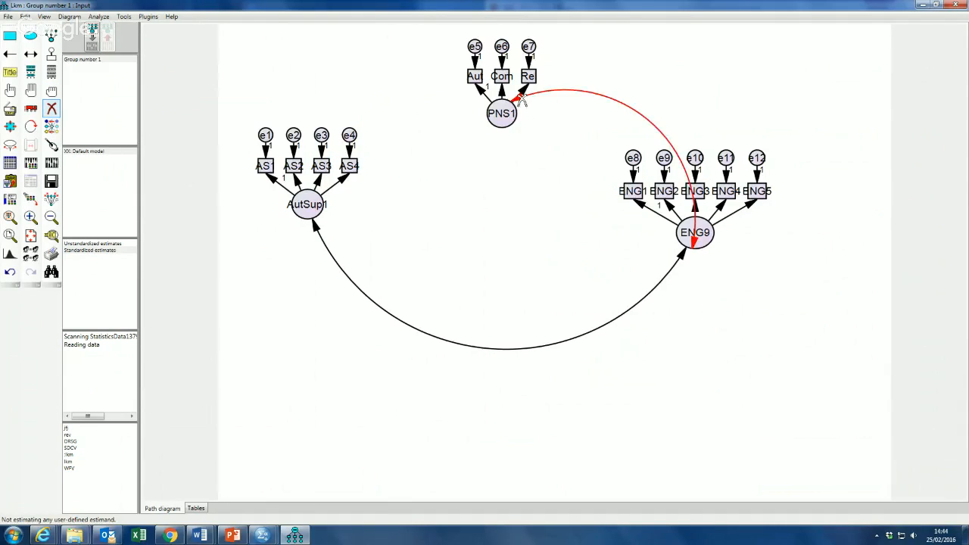
{"action": "left_click", "coordinate": [523, 99]}
{"action": "left_click", "coordinate": [522, 348]}
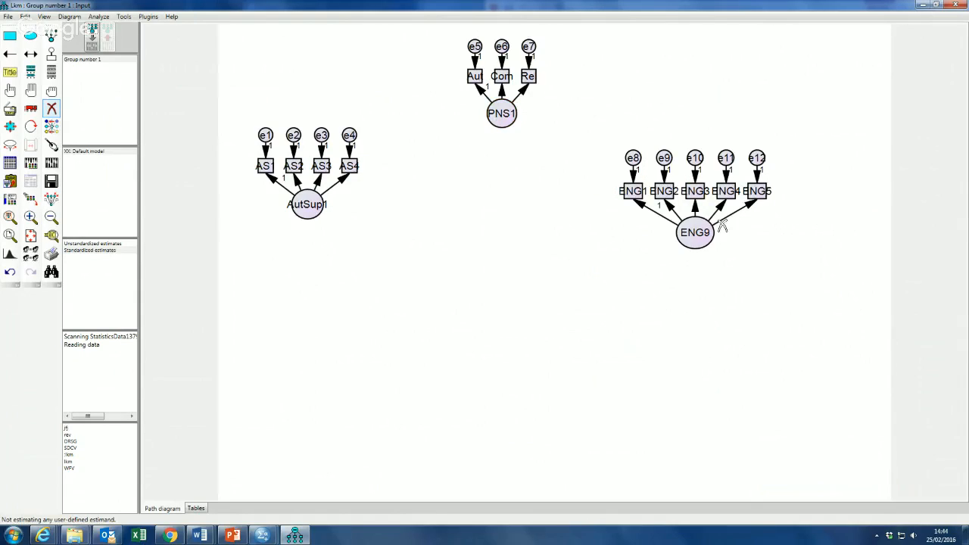
Step: Draw structural paths from AutSup1 to PNS1, from PNS1 to ENG9 and from AutSup1 to ENG9
{"action": "left_click", "coordinate": [10, 54]}
{"action": "left_click", "coordinate": [10, 53]}
{"action": "mouse_move", "coordinate": [312, 203]}
{"action": "left_mouse_down"}
{"action": "mouse_move", "coordinate": [505, 120]}
{"action": "mouse_move", "coordinate": [670, 243]}
{"action": "mouse_move", "coordinate": [687, 249]}
{"action": "mouse_move", "coordinate": [689, 241]}
{"action": "left_mouse_up"}
{"action": "left_click_drag", "start_coordinate": [323, 220], "coordinate": [690, 242]}
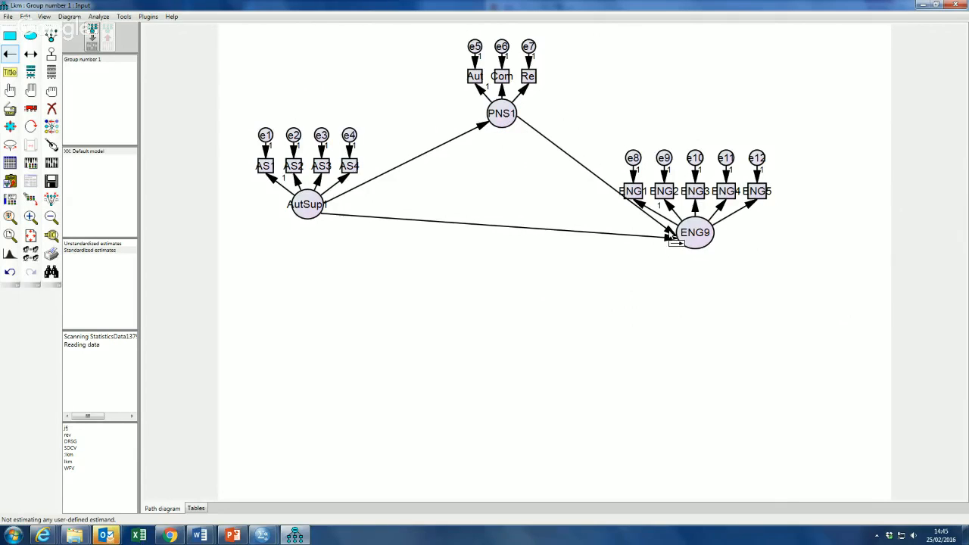
Step: Try to calculate the estimates for the structural model
{"action": "left_click", "coordinate": [101, 18]}
{"action": "left_click", "coordinate": [121, 29]}
{"action": "left_click", "coordinate": [475, 227]}
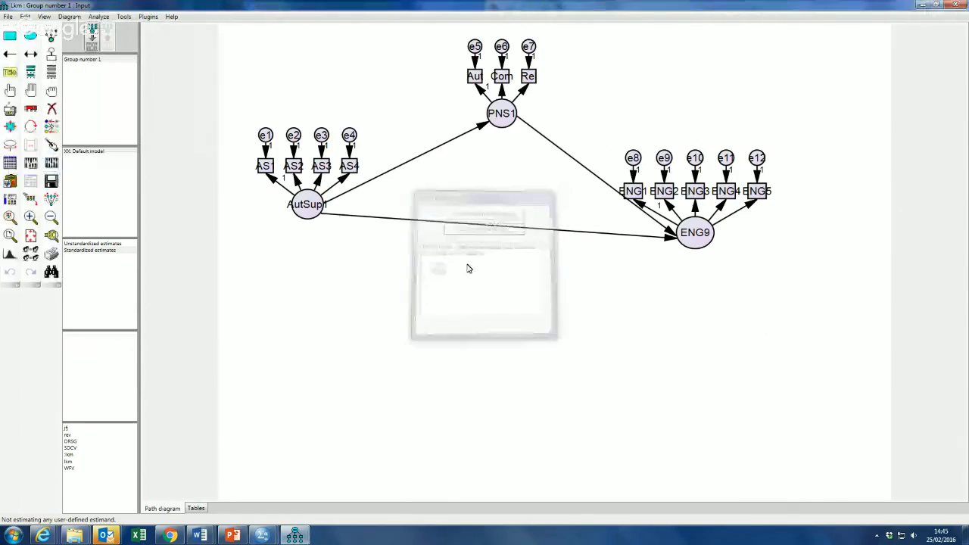
Step: Add an error term to the right of both PNS1 and ENG9, and have the new error terms named automatically
{"action": "left_click", "coordinate": [52, 55]}
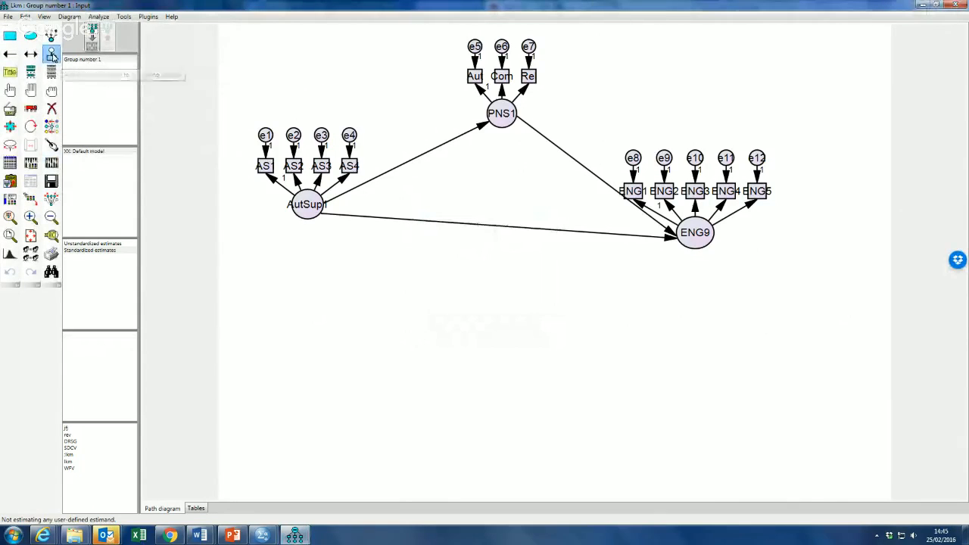
{"action": "left_click", "coordinate": [502, 113]}
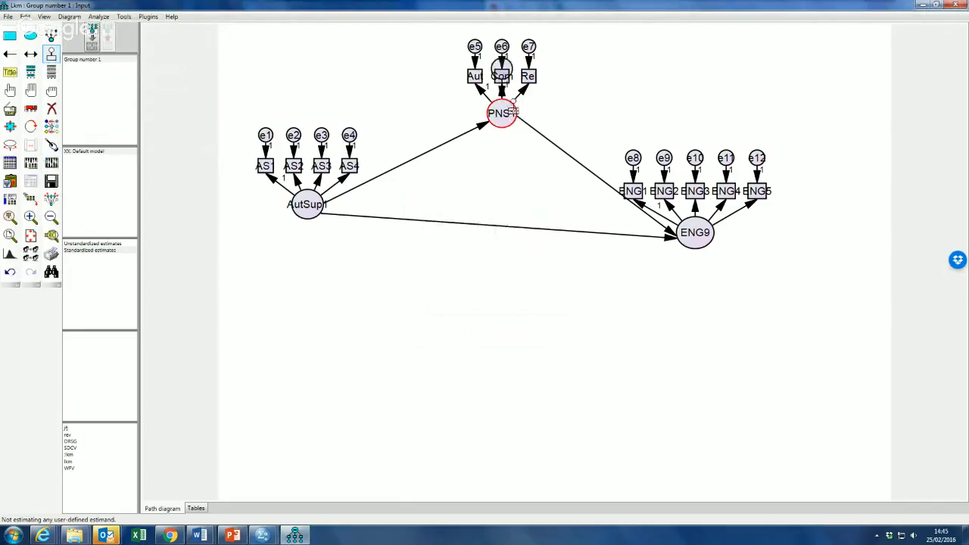
{"action": "left_click", "coordinate": [503, 113]}
{"action": "left_click", "coordinate": [502, 114]}
{"action": "left_click", "coordinate": [697, 236]}
{"action": "left_click", "coordinate": [696, 237]}
{"action": "left_click", "coordinate": [696, 236]}
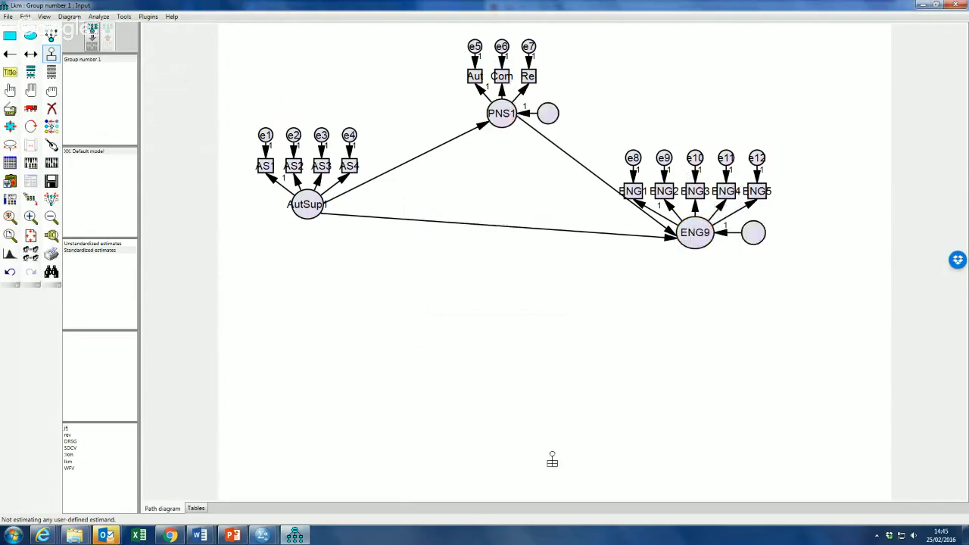
{"action": "left_click", "coordinate": [154, 17]}
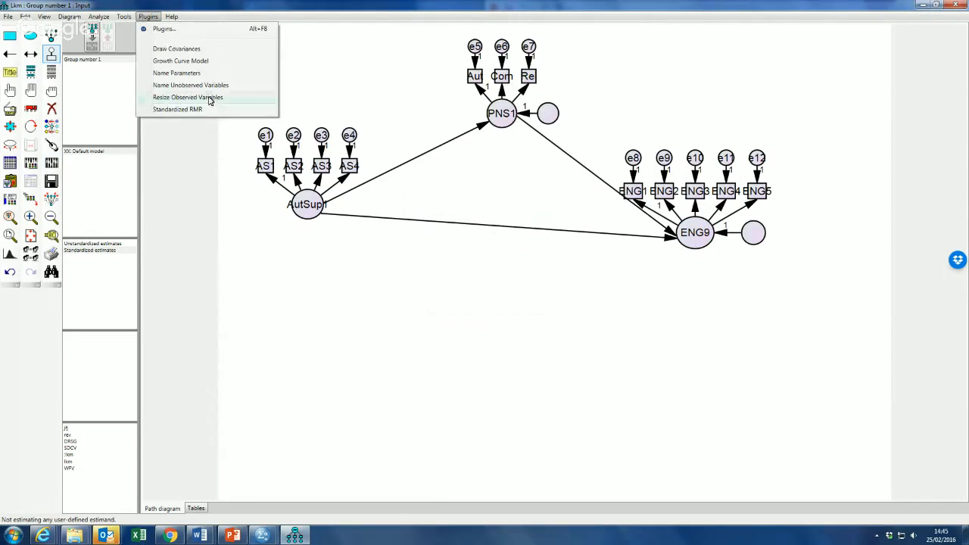
{"action": "left_click", "coordinate": [211, 87]}
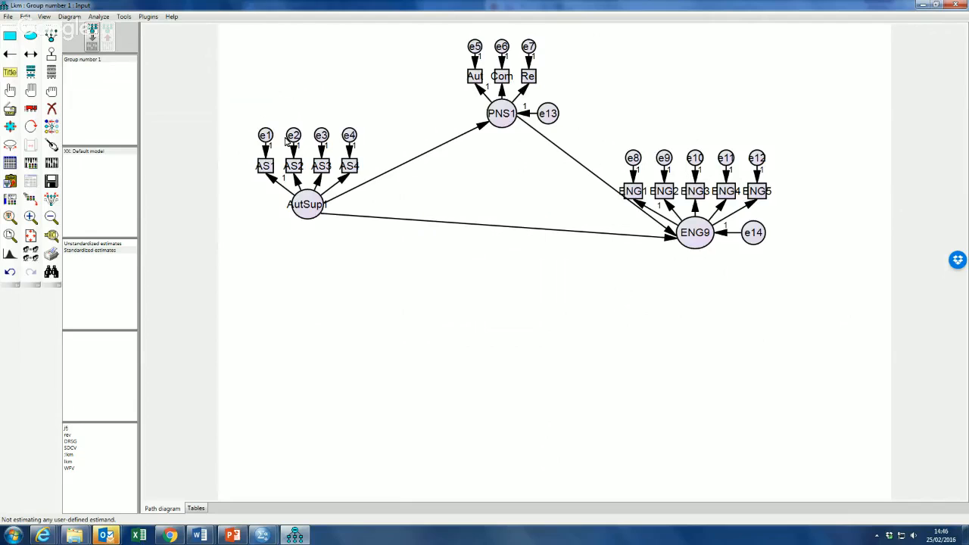
Step: Calculate the structural model's estimates, display the standardized values on the diagram, and dismiss the profile storage message
{"action": "left_click", "coordinate": [98, 16]}
{"action": "left_click", "coordinate": [113, 29]}
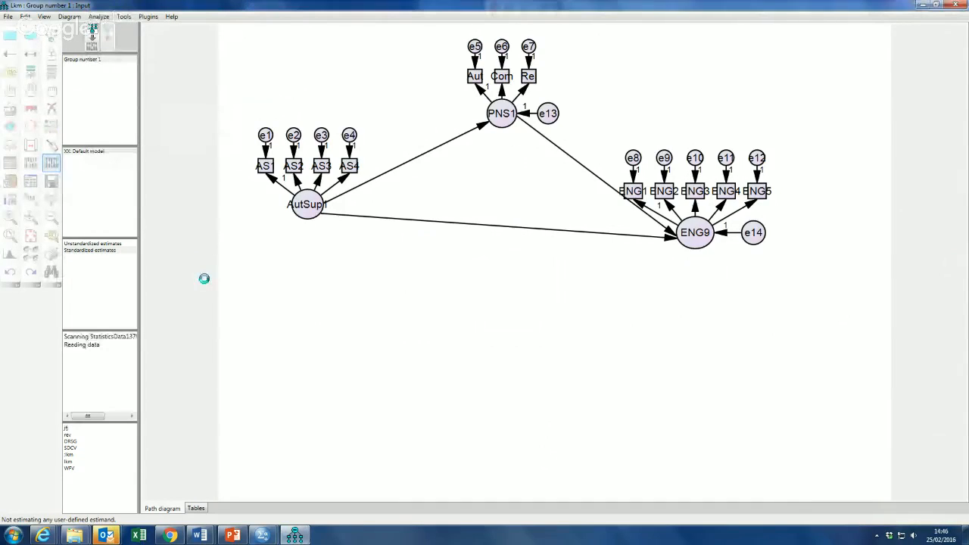
{"action": "left_click", "coordinate": [107, 34]}
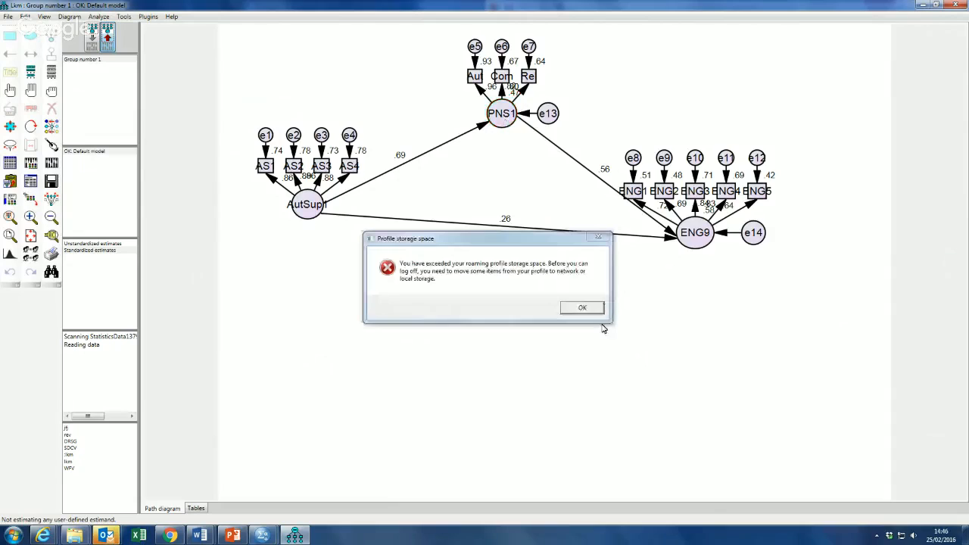
{"action": "left_click", "coordinate": [595, 308]}
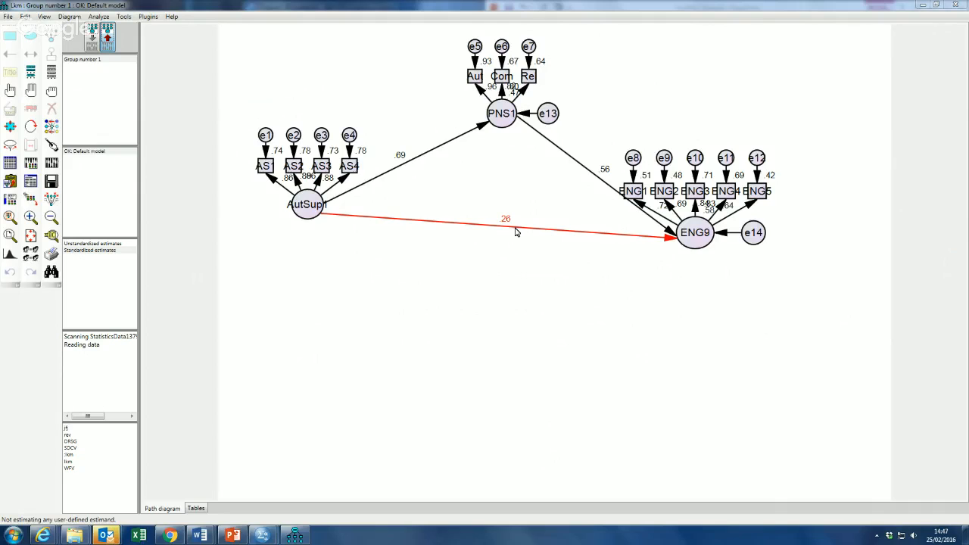
Step: Open the structural model's text output, move its window below the path diagram, and show the Model Fit summary
{"action": "left_click", "coordinate": [30, 181]}
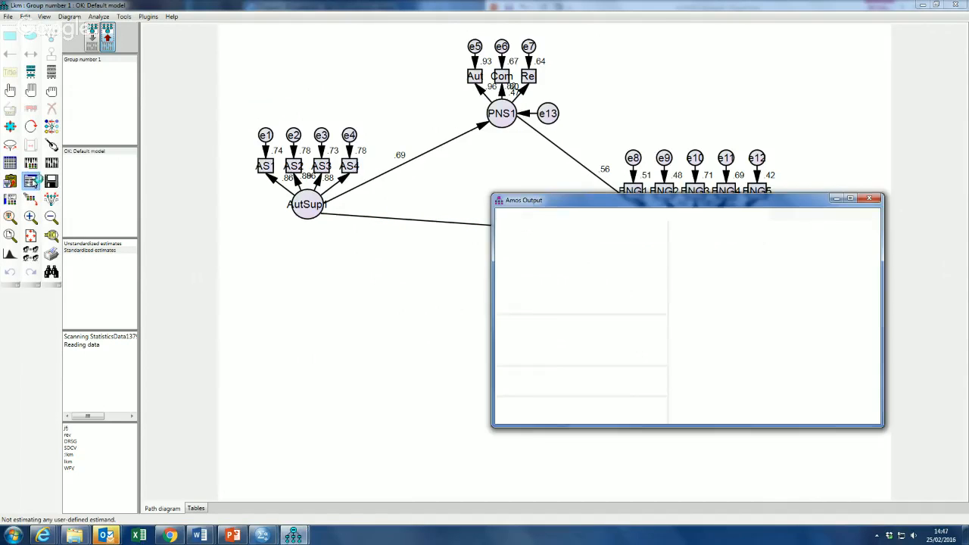
{"action": "left_click_drag", "start_coordinate": [621, 201], "coordinate": [658, 280]}
{"action": "scroll", "coordinate": [682, 358], "scroll_direction": "down", "scroll_amount": 1}
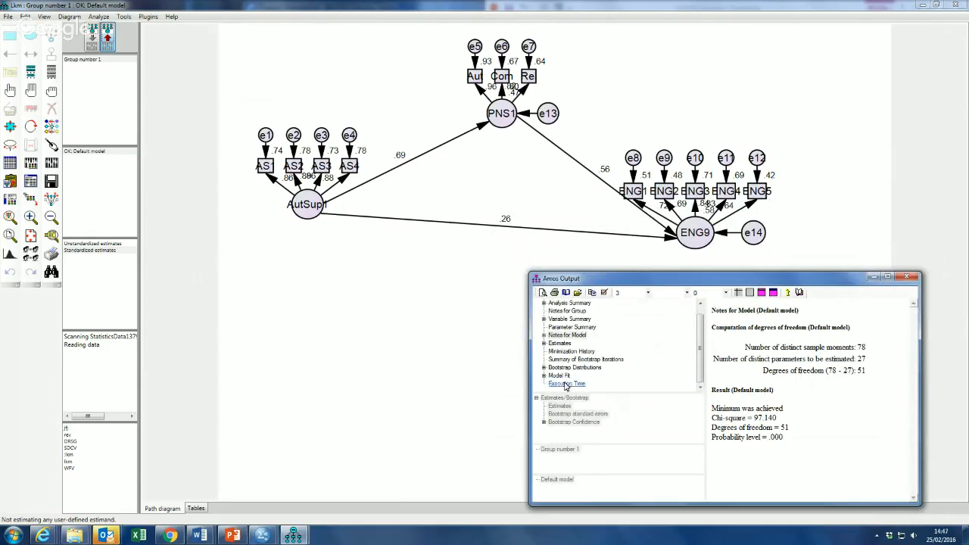
{"action": "left_click", "coordinate": [558, 376]}
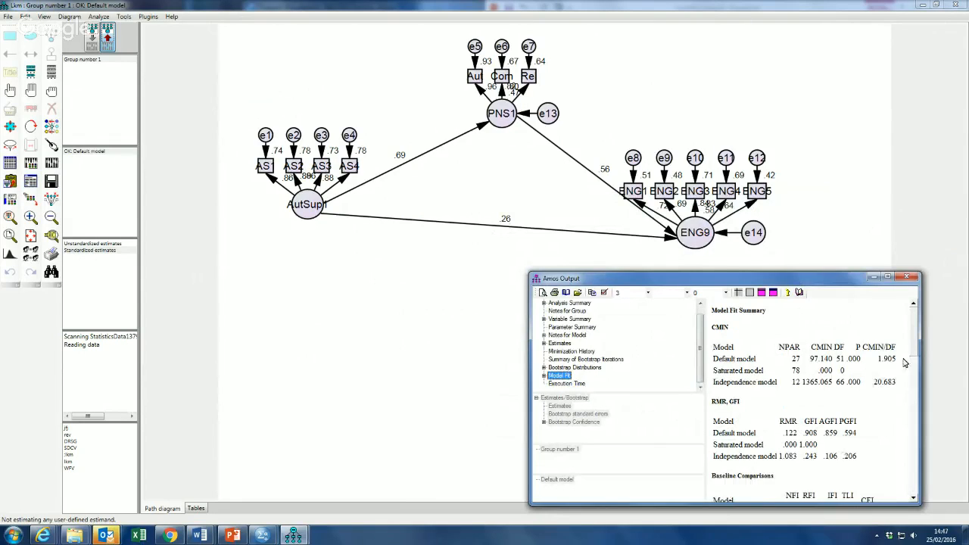
Step: Review the baseline comparisons and RMSEA of the structural model, and recalculate its estimates
{"action": "scroll", "coordinate": [915, 344], "scroll_direction": "down", "scroll_amount": 3}
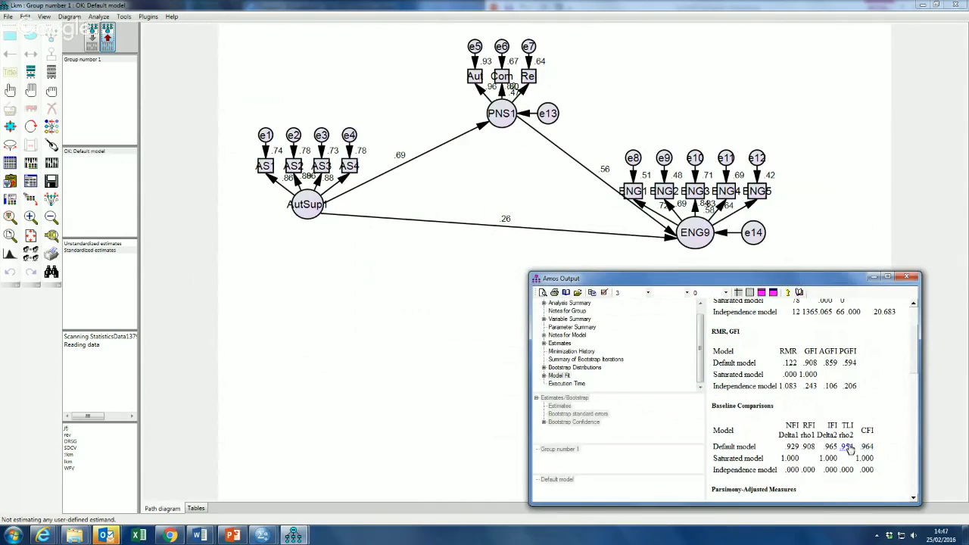
{"action": "left_click_drag", "start_coordinate": [916, 355], "coordinate": [915, 425]}
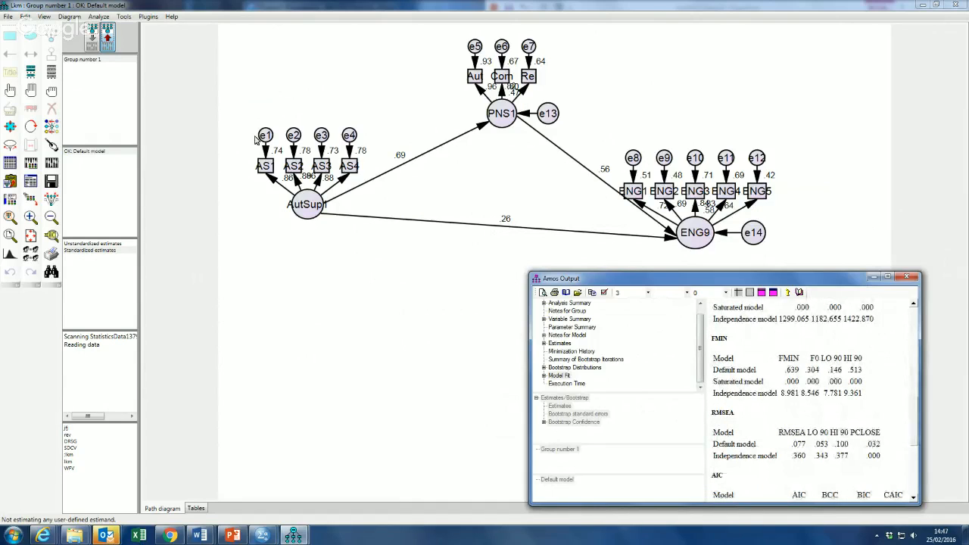
{"action": "left_click", "coordinate": [107, 34]}
{"action": "left_click", "coordinate": [99, 15]}
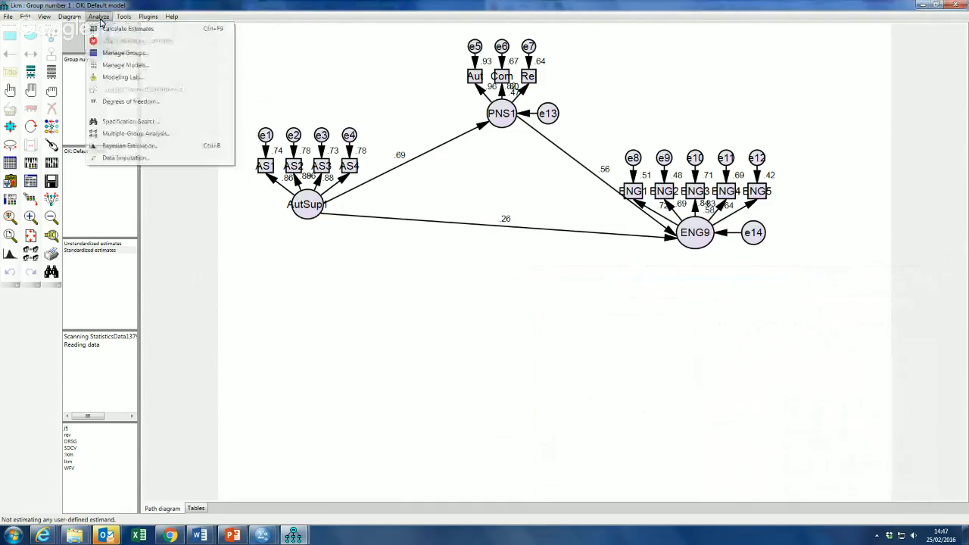
{"action": "left_click", "coordinate": [122, 30]}
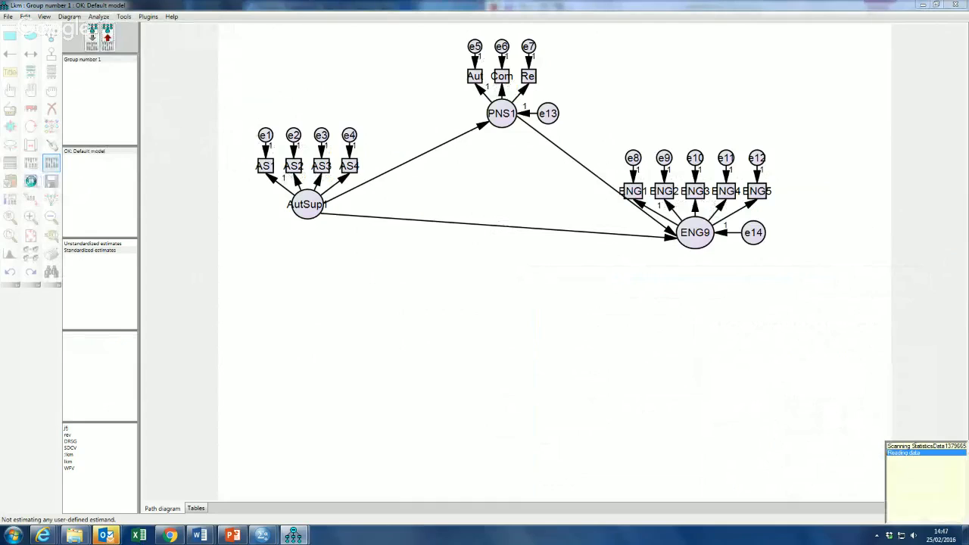
Step: Open the text output and examine the recalculated model's fit summary from CMIN through to RMSEA
{"action": "left_click", "coordinate": [31, 182]}
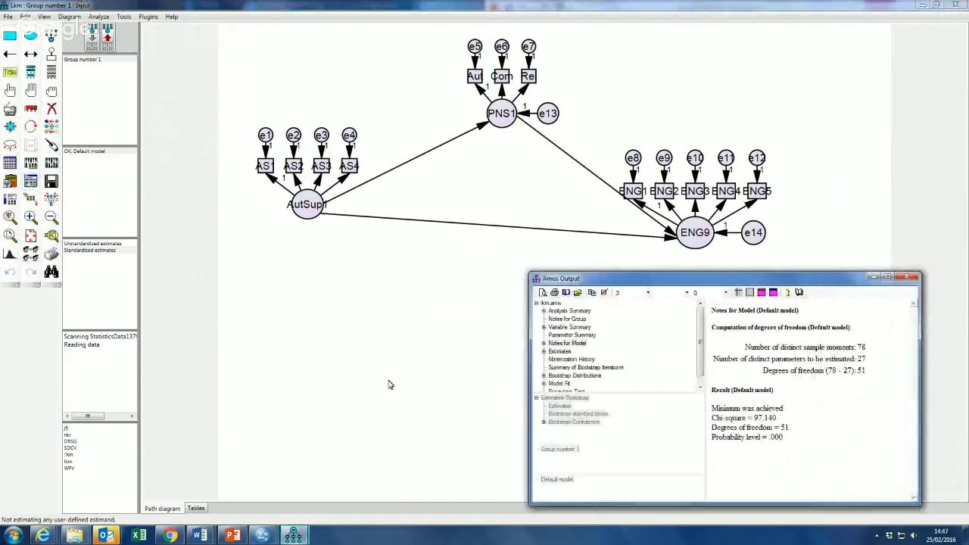
{"action": "left_click", "coordinate": [559, 383]}
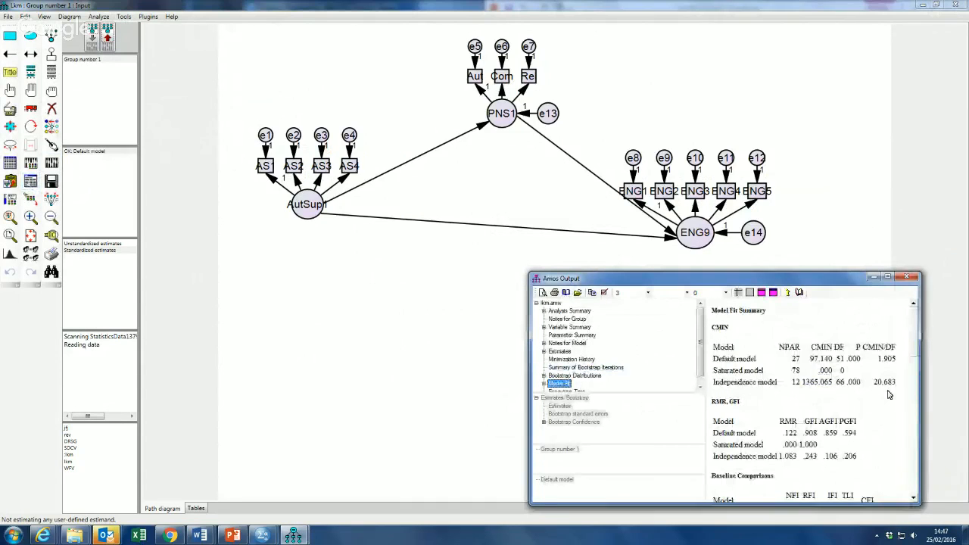
{"action": "scroll", "coordinate": [890, 402], "scroll_direction": "down", "scroll_amount": 4}
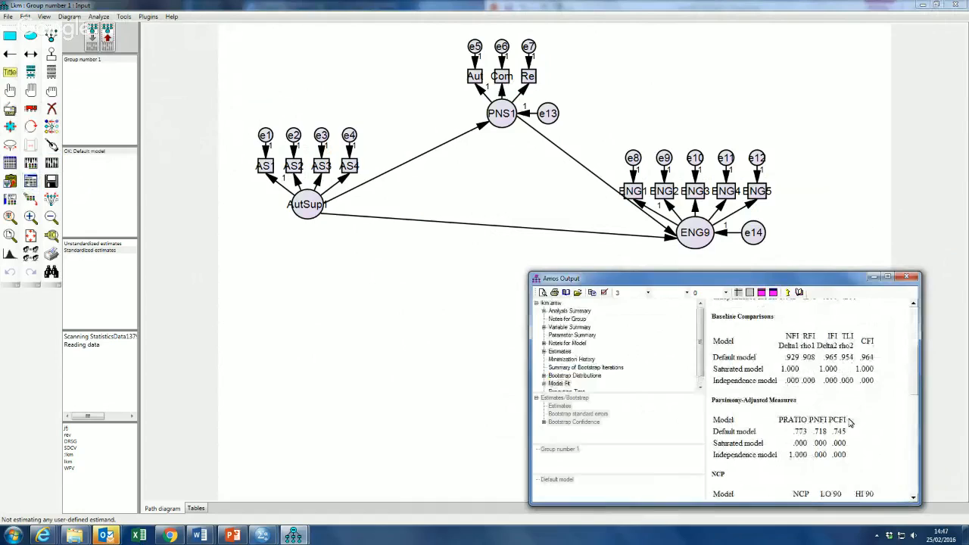
{"action": "scroll", "coordinate": [908, 379], "scroll_direction": "down", "scroll_amount": 3}
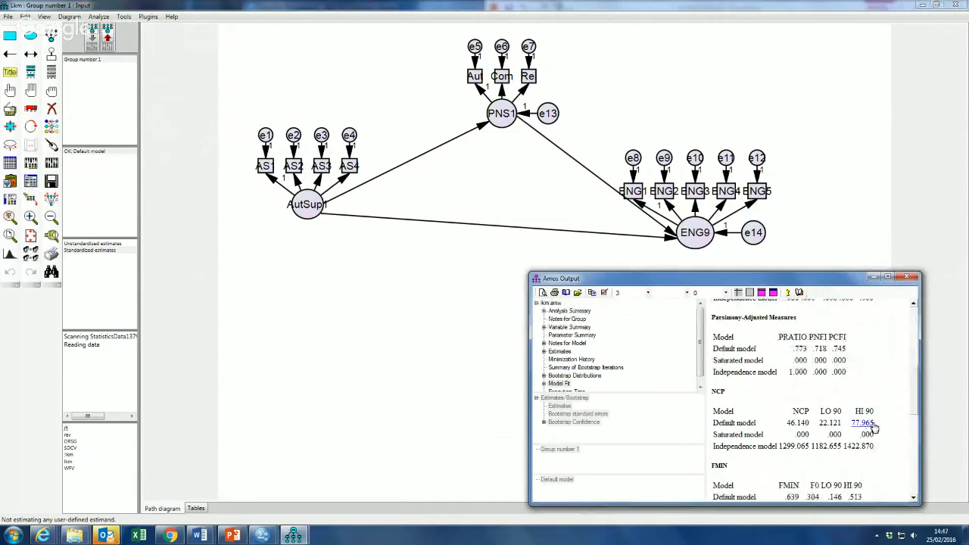
{"action": "scroll", "coordinate": [908, 390], "scroll_direction": "down", "scroll_amount": 3}
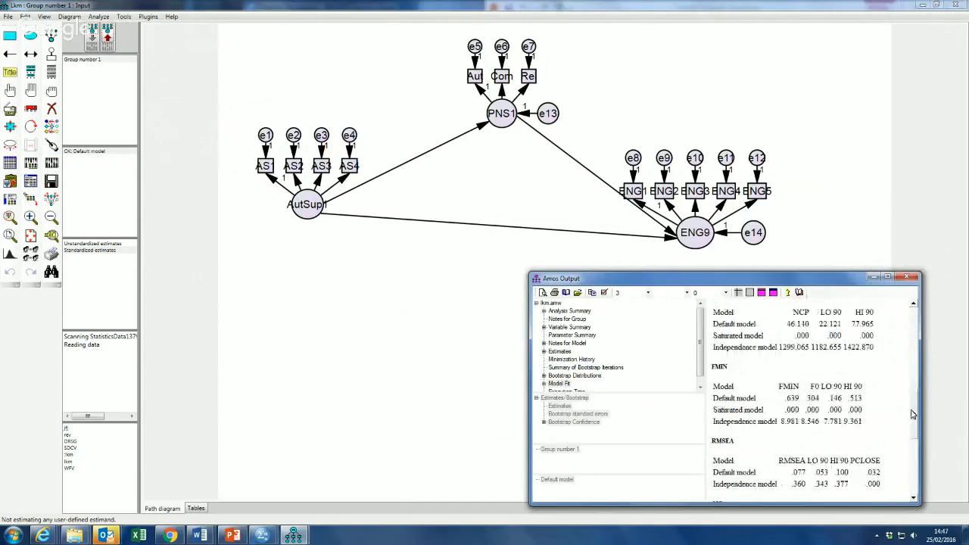
Step: Start the Standardized RMR plugin and calculate the estimates so it computes the value for the structural model
{"action": "left_click", "coordinate": [148, 16]}
{"action": "left_click", "coordinate": [205, 108]}
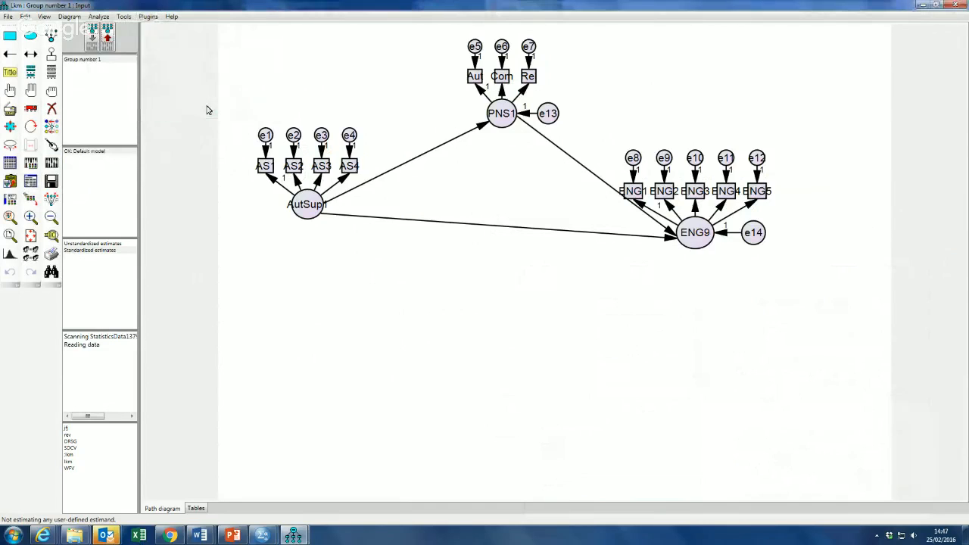
{"action": "left_click", "coordinate": [110, 16]}
{"action": "left_click", "coordinate": [121, 26]}
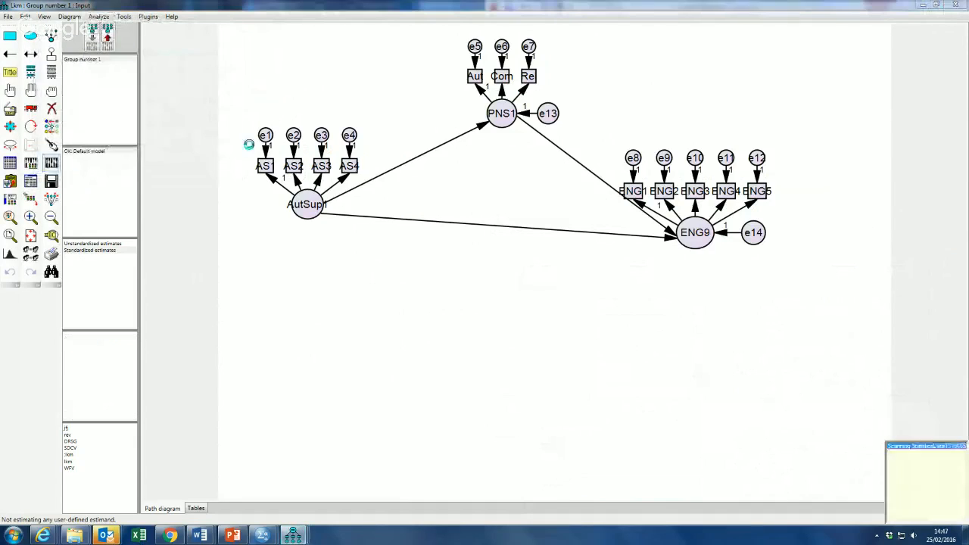
{"action": "mouse_move", "coordinate": [295, 536]}
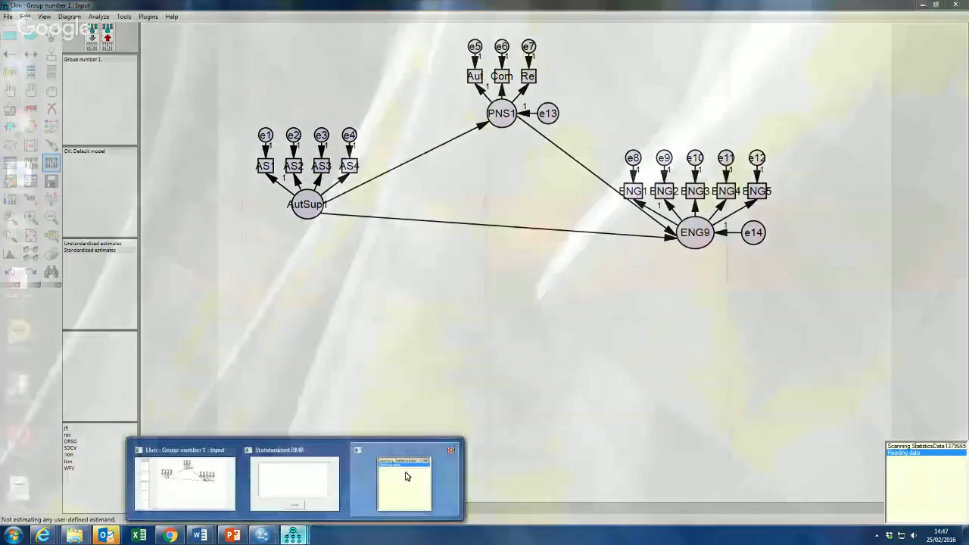
{"action": "left_click", "coordinate": [427, 477]}
Step: Switch to Outlook, dismiss all calendar reminders, and return to the Amos path diagram
{"action": "mouse_move", "coordinate": [96, 535]}
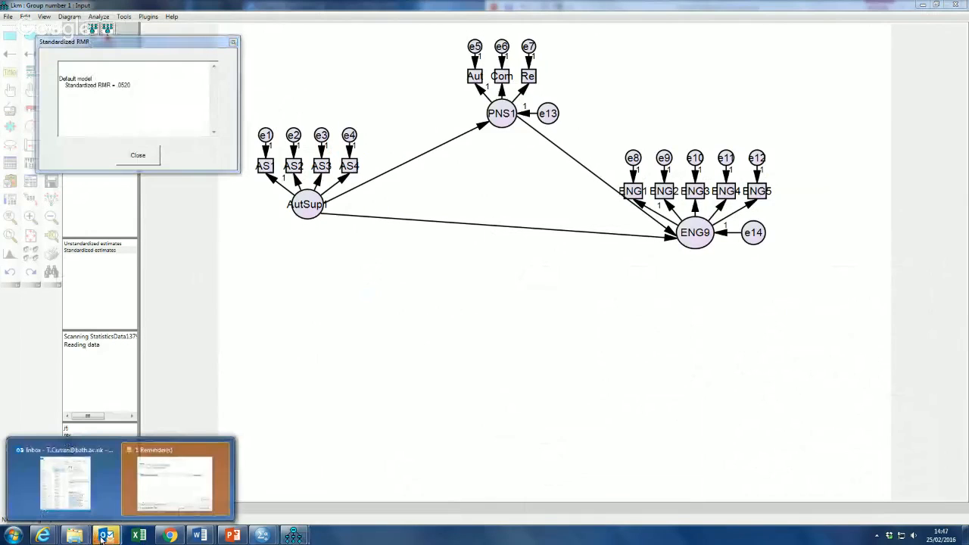
{"action": "left_click", "coordinate": [154, 481]}
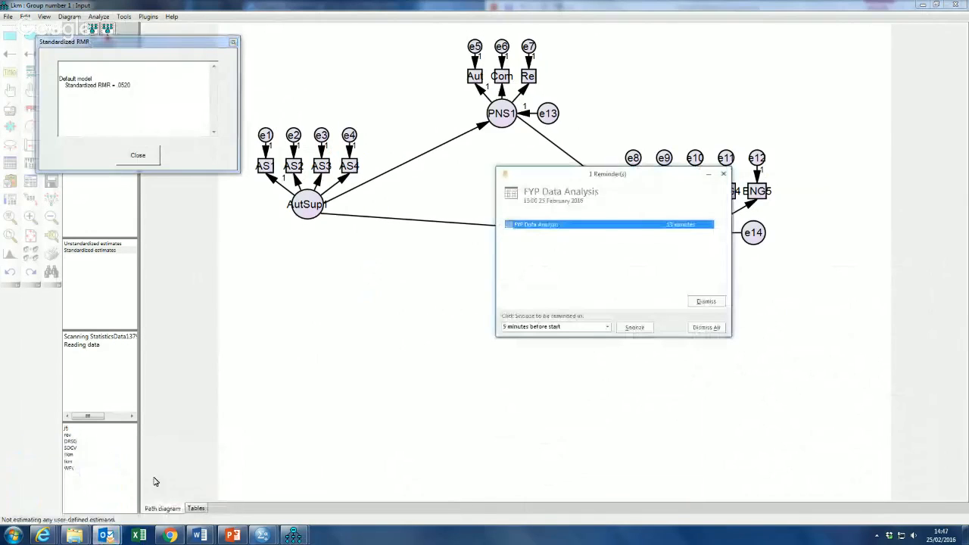
{"action": "left_click", "coordinate": [705, 327]}
{"action": "left_click", "coordinate": [106, 533]}
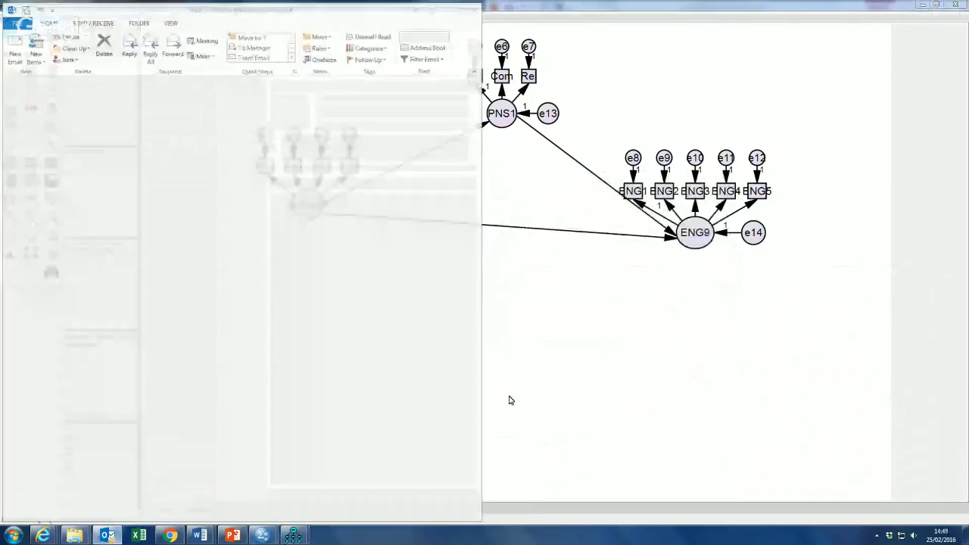
{"action": "left_click", "coordinate": [510, 395]}
Step: Bring up the Standardized RMR window, check the default model's value, and close the window
{"action": "mouse_move", "coordinate": [293, 536]}
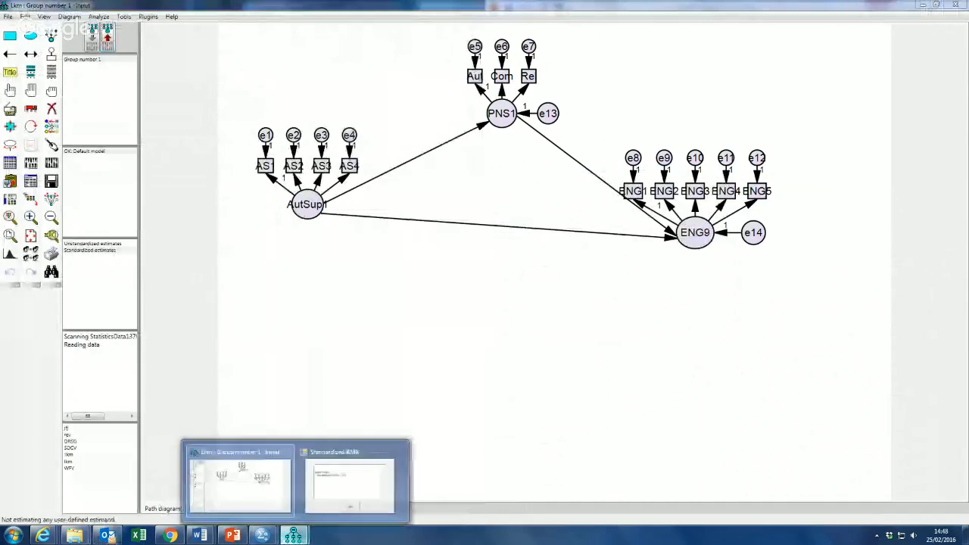
{"action": "left_click", "coordinate": [352, 474]}
{"action": "double_click", "coordinate": [124, 85]}
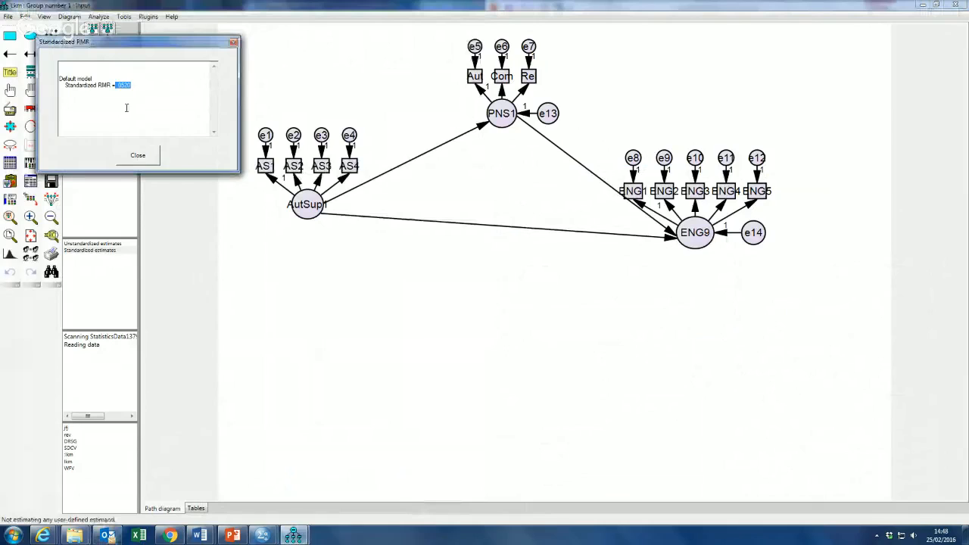
{"action": "left_click", "coordinate": [139, 157]}
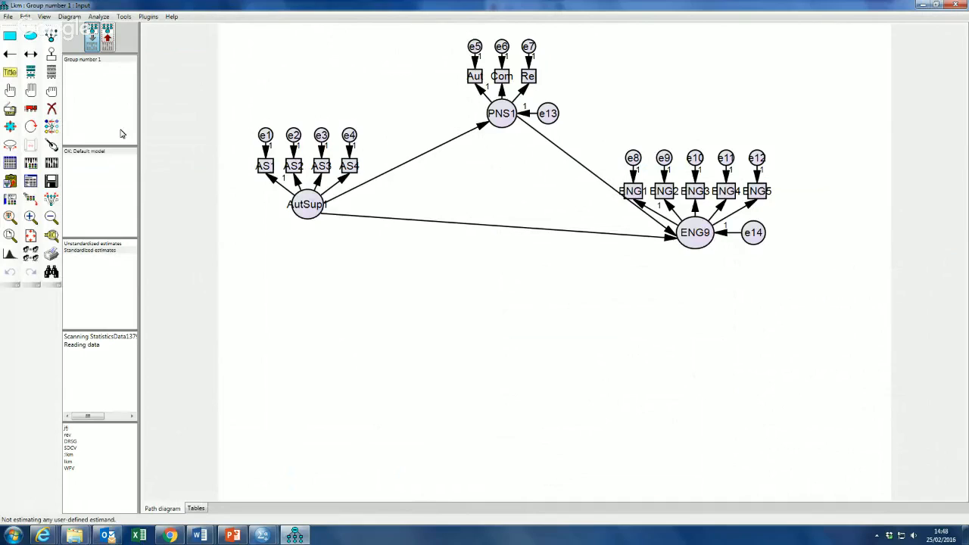
Step: Erase the direct path from AutSup1 to ENG9 and calculate the estimates of the reduced model
{"action": "left_click", "coordinate": [51, 109]}
{"action": "left_click", "coordinate": [672, 238]}
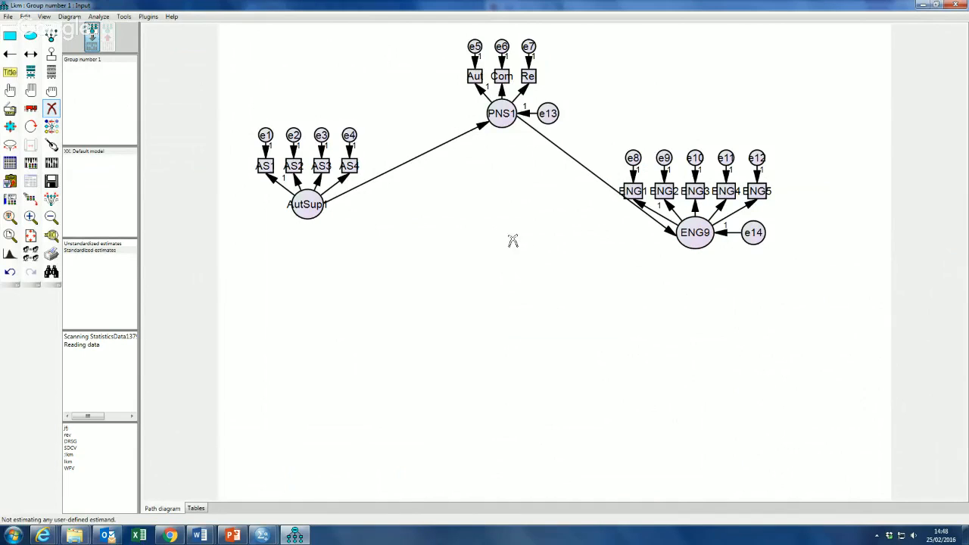
{"action": "left_click", "coordinate": [98, 17]}
{"action": "left_click", "coordinate": [110, 29]}
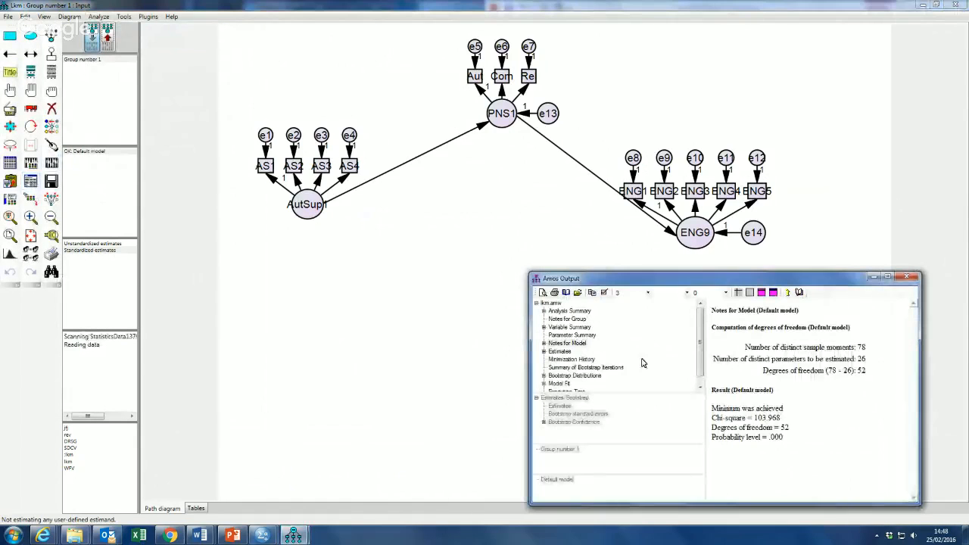
Step: Examine the reduced model's chi-square, baseline comparisons and RMSEA in the text output
{"action": "left_click_drag", "start_coordinate": [754, 418], "coordinate": [784, 426]}
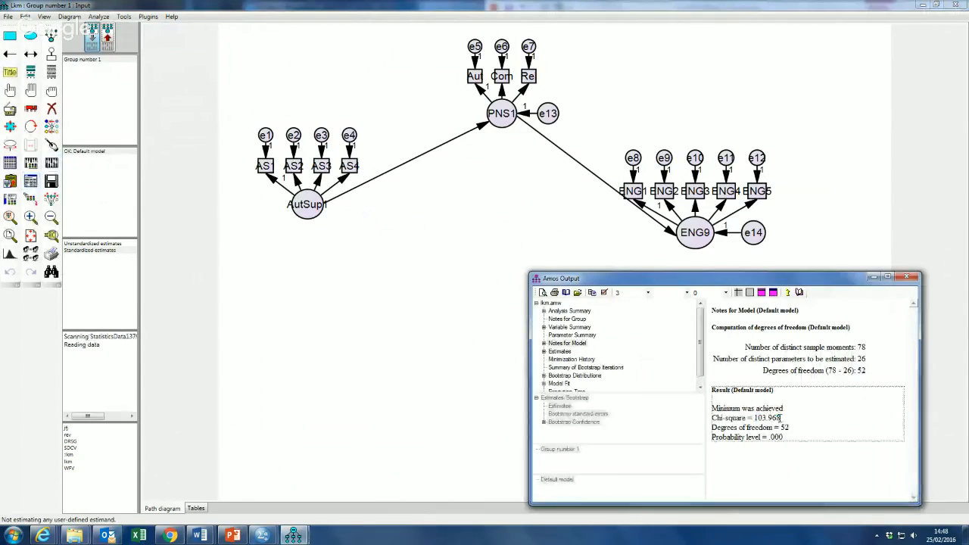
{"action": "left_click", "coordinate": [559, 384]}
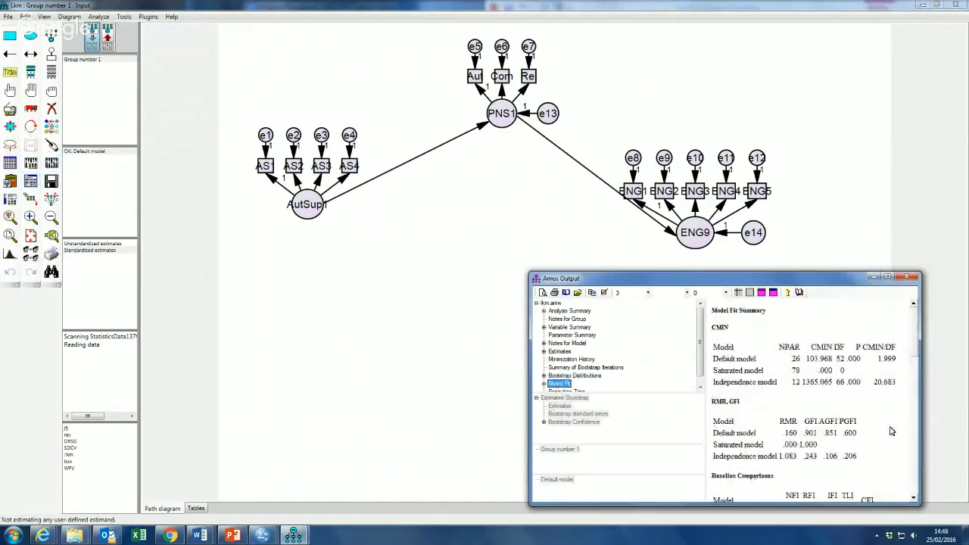
{"action": "left_click_drag", "start_coordinate": [914, 338], "coordinate": [915, 382]}
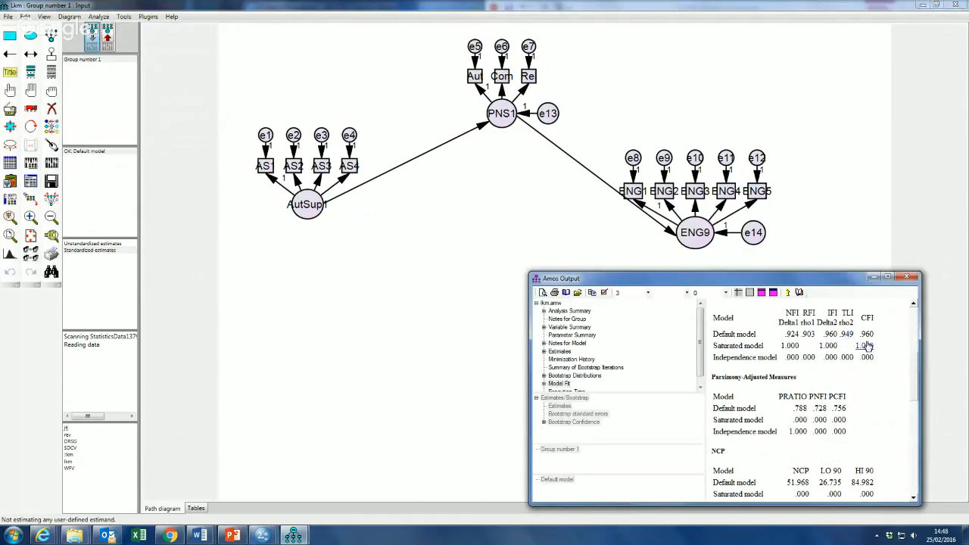
{"action": "left_click_drag", "start_coordinate": [917, 368], "coordinate": [917, 418]}
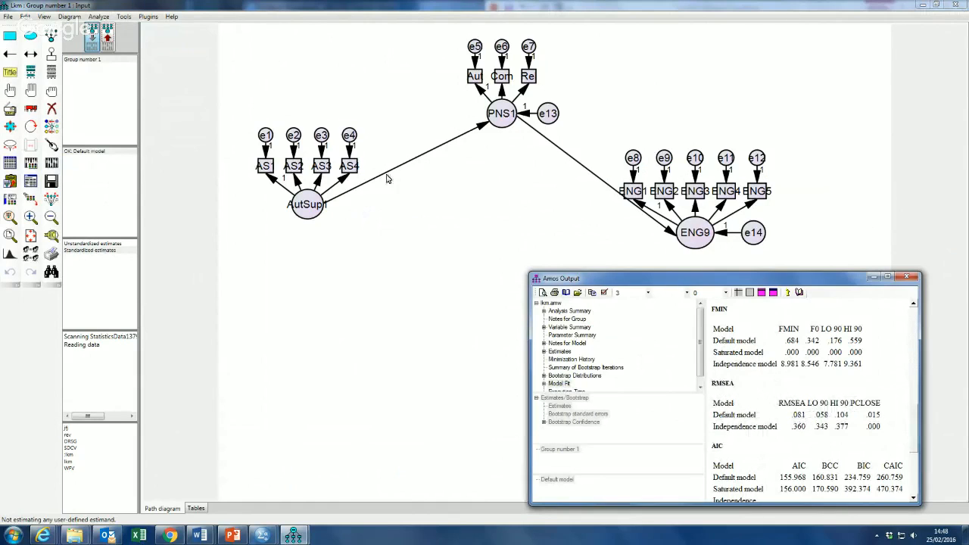
Step: Compute the standardized RMR of the model without the direct path, check the value, and close its window
{"action": "left_click", "coordinate": [148, 17]}
{"action": "left_click", "coordinate": [182, 109]}
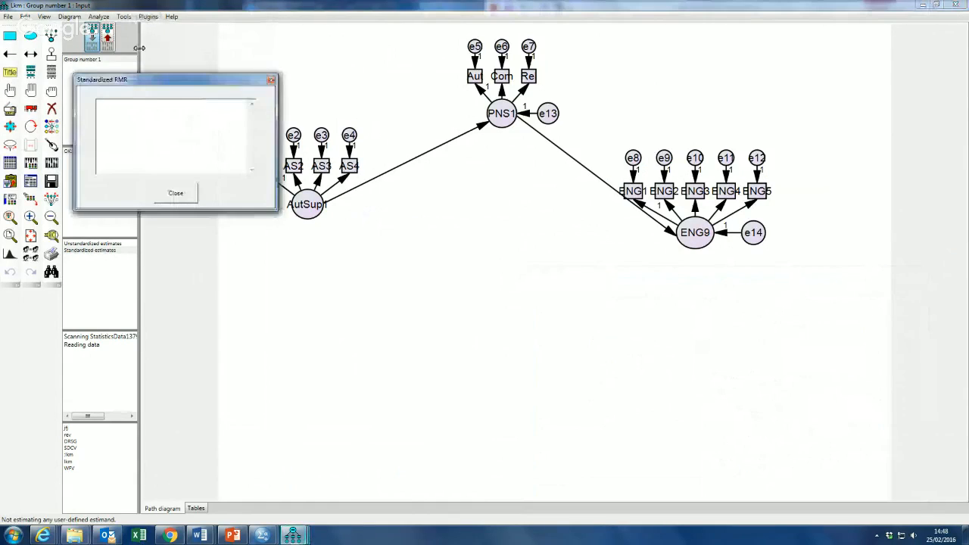
{"action": "left_click", "coordinate": [98, 17]}
{"action": "left_click", "coordinate": [106, 29]}
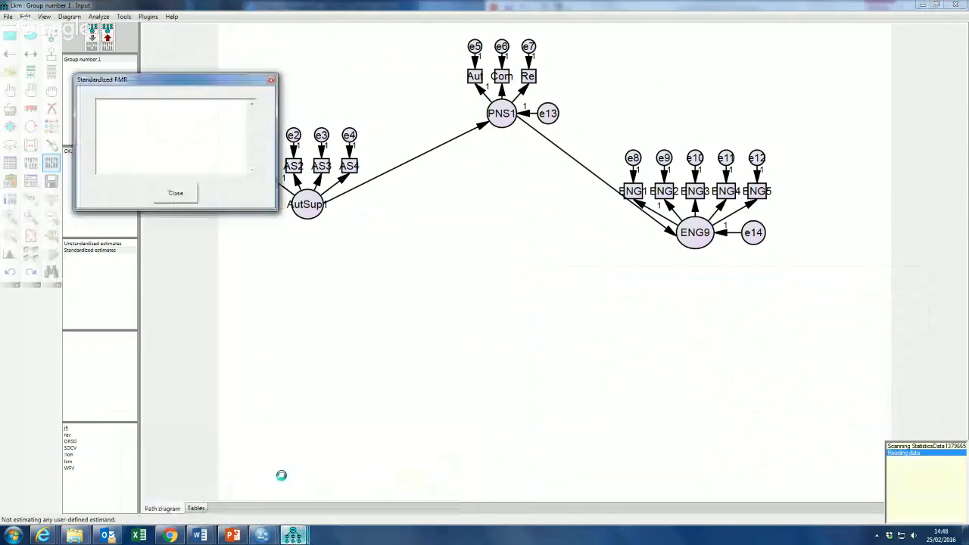
{"action": "left_click_drag", "start_coordinate": [169, 123], "coordinate": [155, 123]}
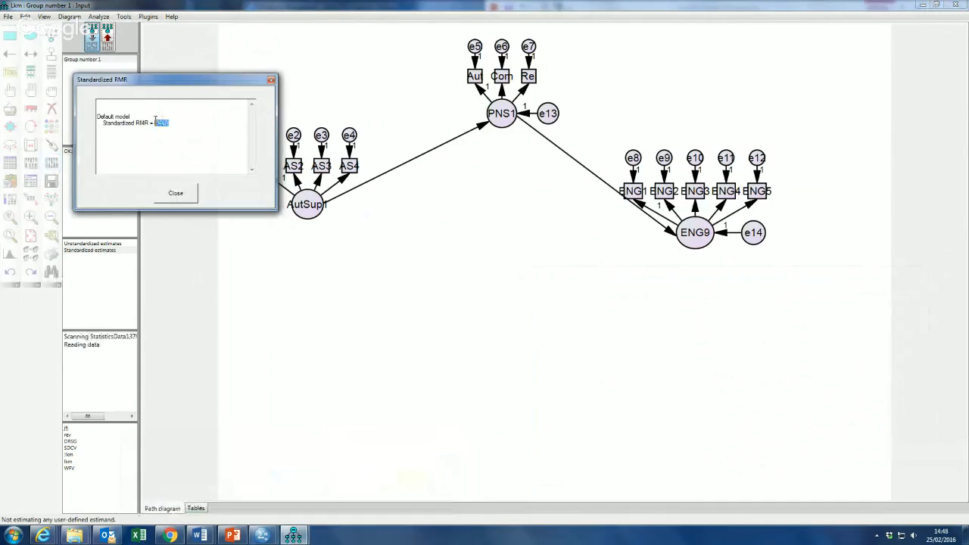
{"action": "left_click", "coordinate": [158, 135]}
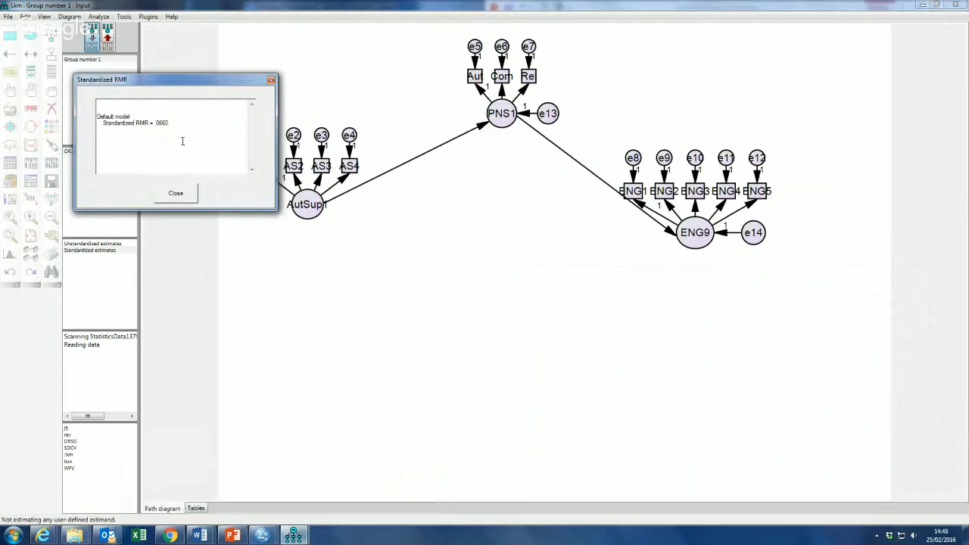
{"action": "left_click", "coordinate": [180, 195]}
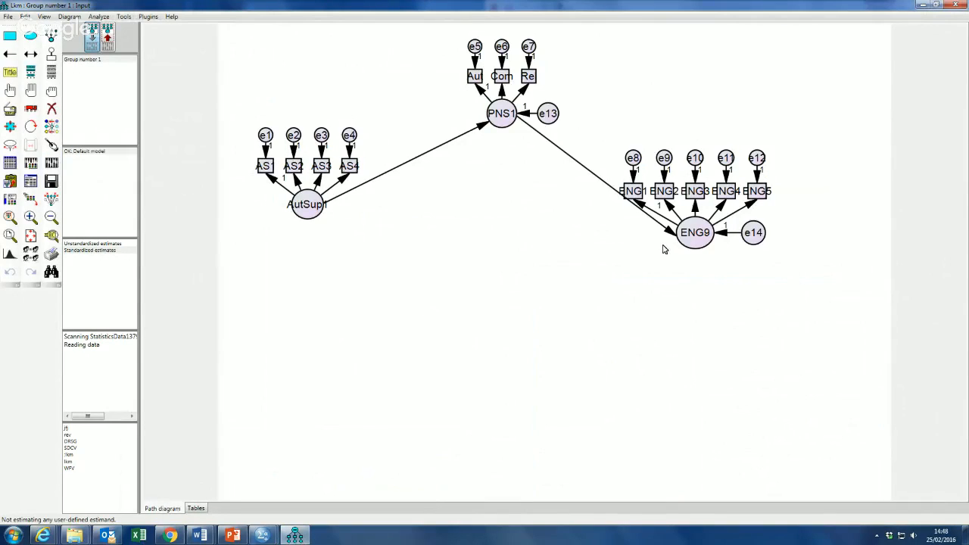
Step: Reopen the text output, examine the reduced model's CFI, TLI and RMSEA under Model Fit, and close the output
{"action": "left_click", "coordinate": [30, 180]}
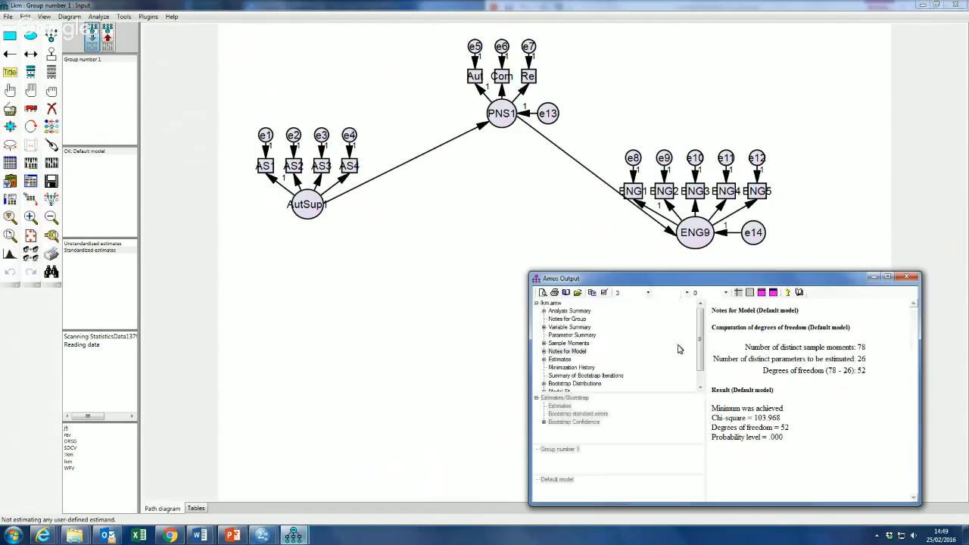
{"action": "left_click", "coordinate": [569, 391]}
{"action": "left_click", "coordinate": [700, 387]}
{"action": "left_click", "coordinate": [564, 369]}
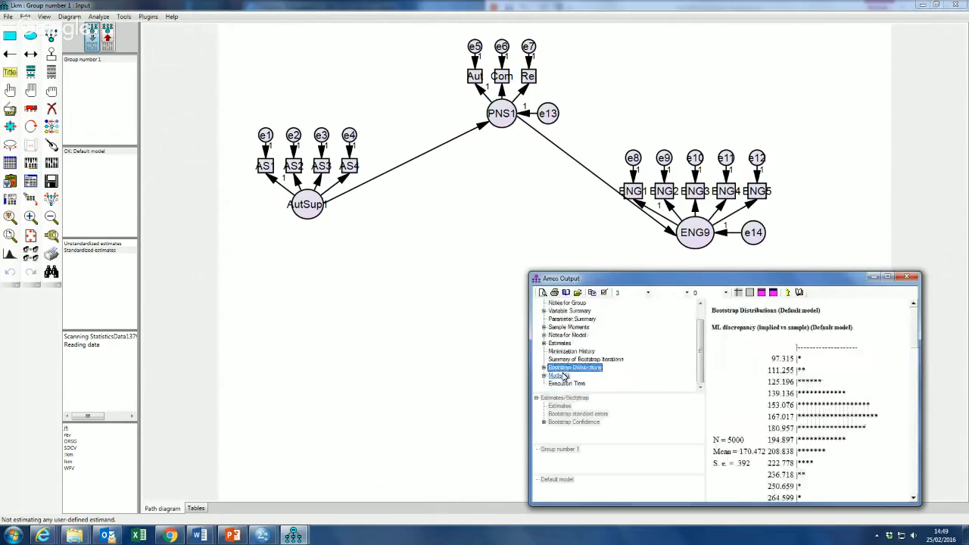
{"action": "left_click", "coordinate": [559, 375]}
{"action": "left_click_drag", "start_coordinate": [917, 333], "coordinate": [919, 353]}
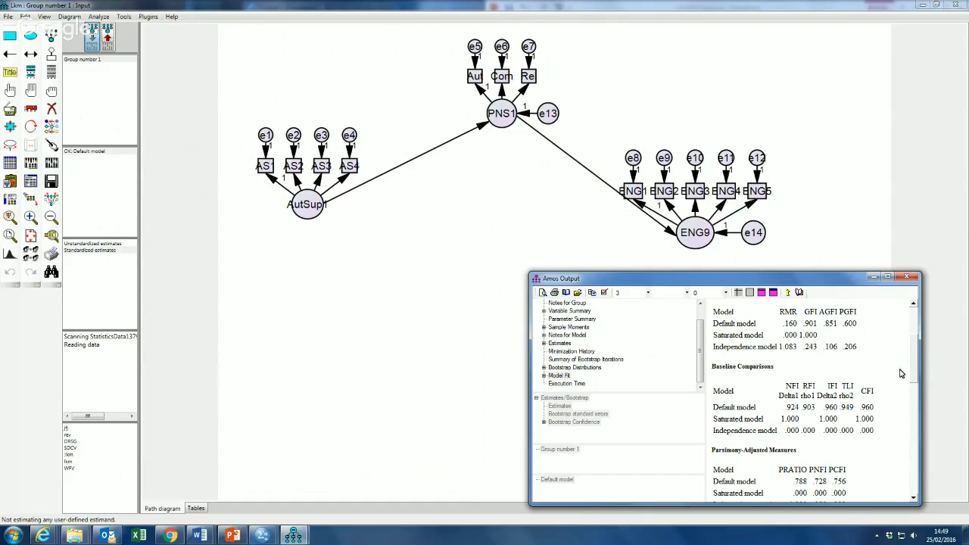
{"action": "scroll", "coordinate": [917, 371], "scroll_direction": "down", "scroll_amount": 2}
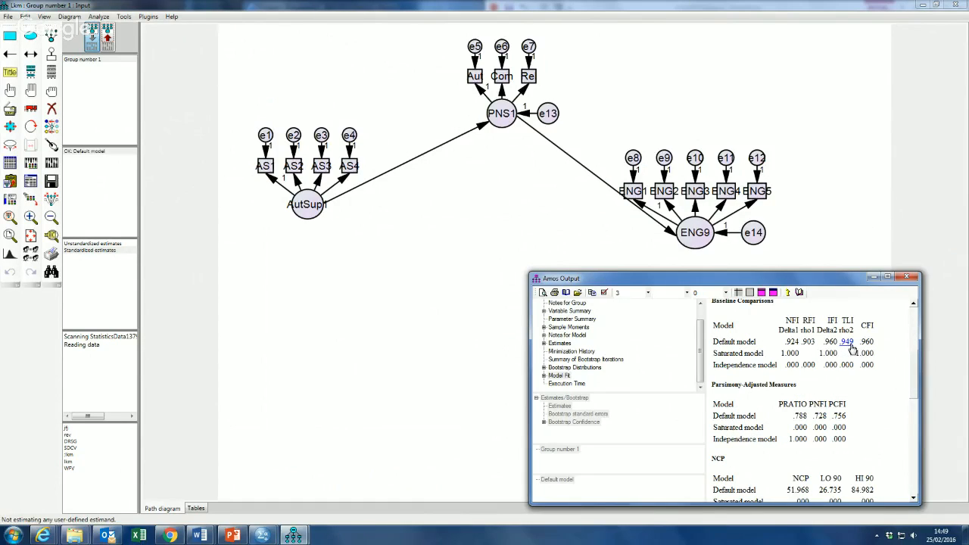
{"action": "scroll", "coordinate": [915, 367], "scroll_direction": "up", "scroll_amount": 1}
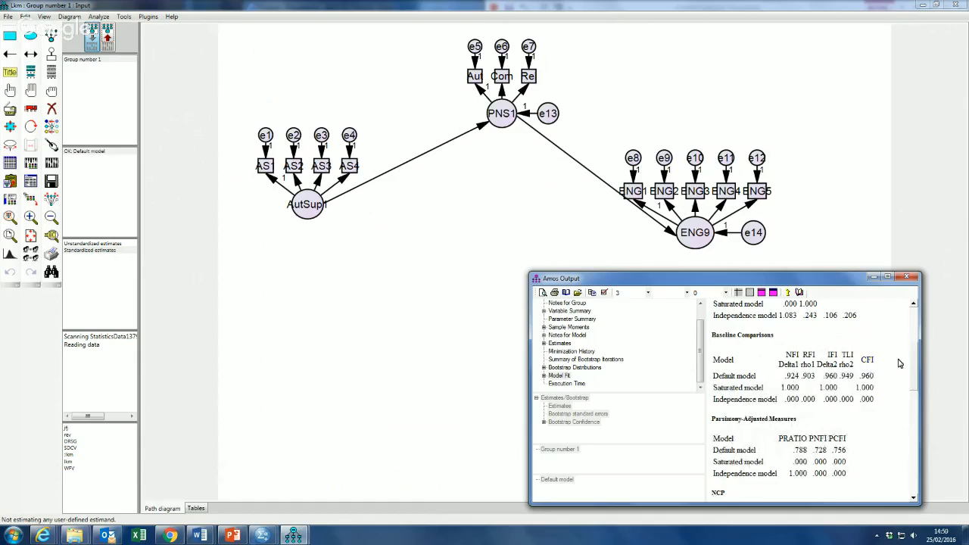
{"action": "left_click_drag", "start_coordinate": [915, 363], "coordinate": [919, 427]}
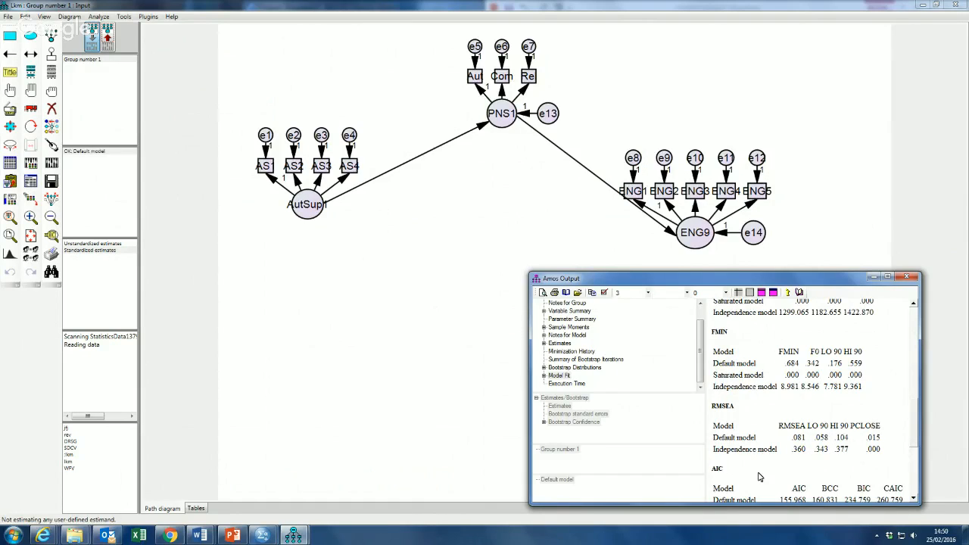
{"action": "left_click", "coordinate": [906, 280]}
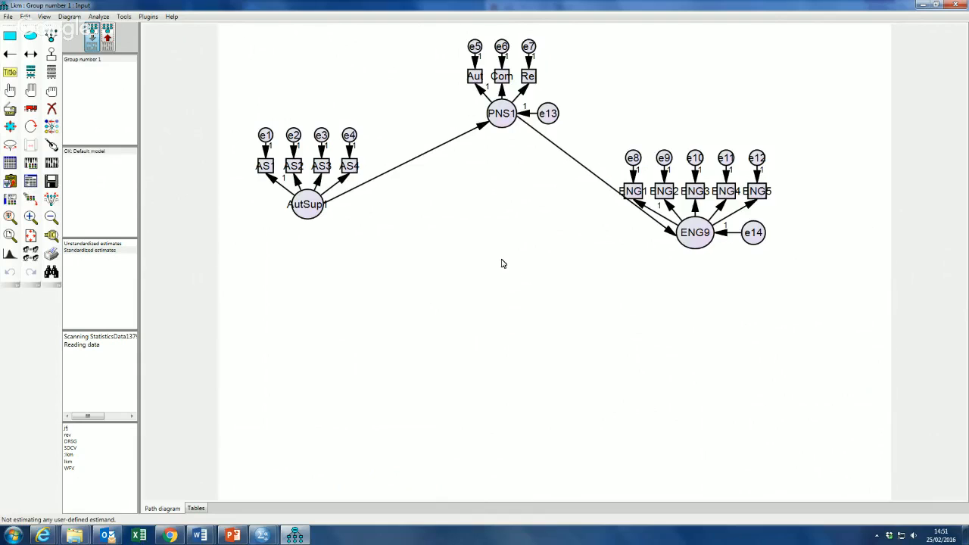
Step: Switch to the Google Hangouts screen-sharing window and stop the live broadcast
{"action": "left_click", "coordinate": [171, 536]}
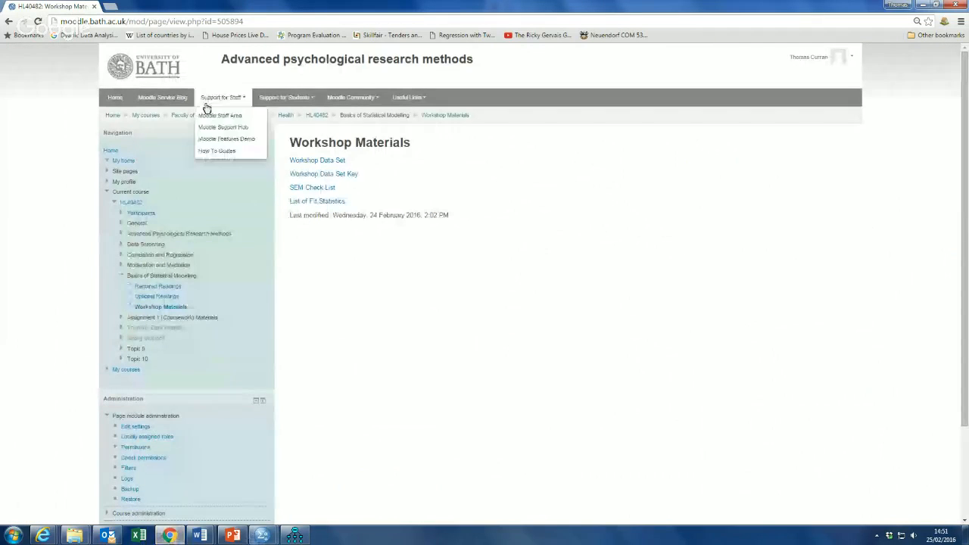
{"action": "mouse_move", "coordinate": [171, 535]}
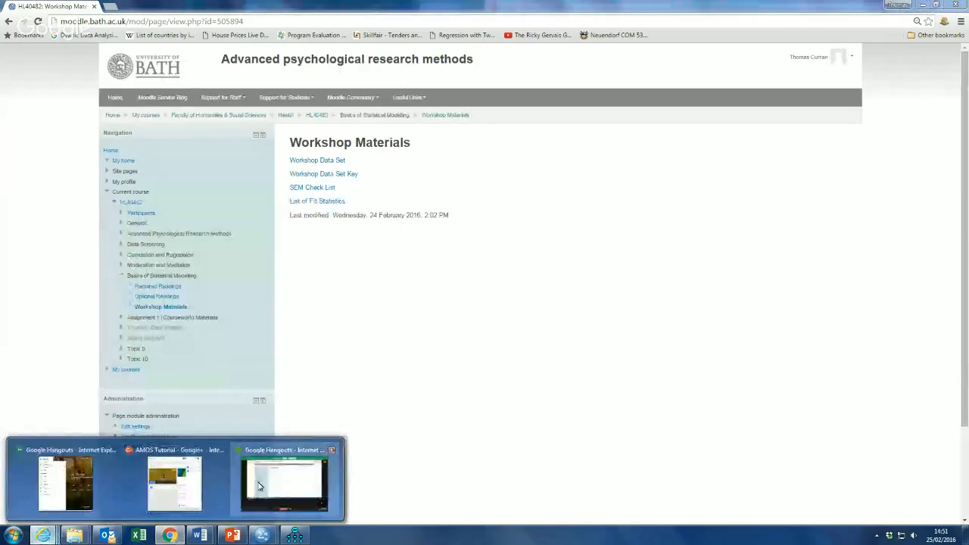
{"action": "left_click", "coordinate": [306, 487]}
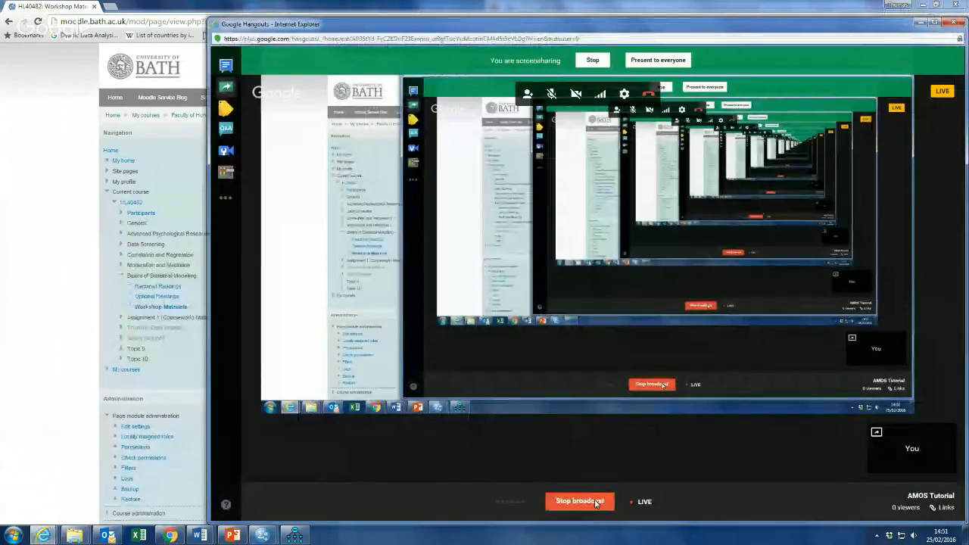
{"action": "left_click", "coordinate": [577, 500]}
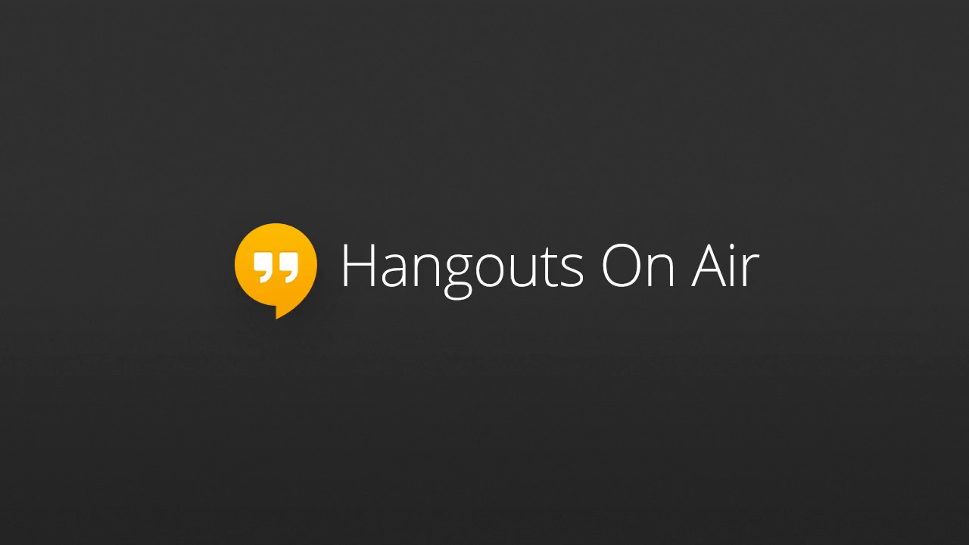